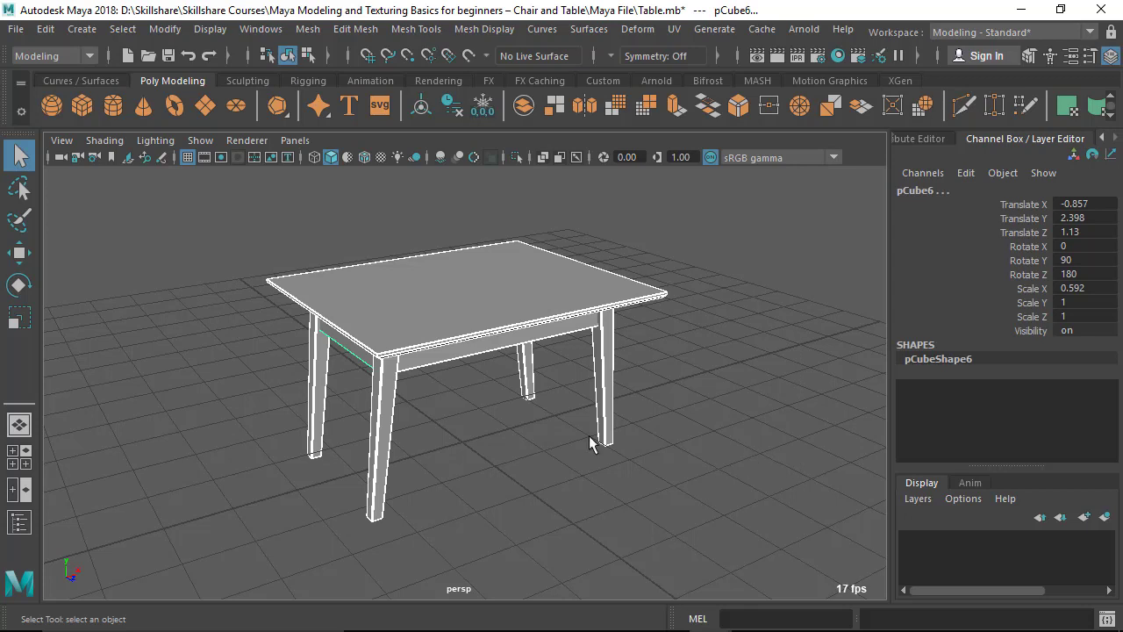
Try rotating all the separate table parts together by about 26 degrees around the vertical axis, and undo the rotation.
{"action": "left_click", "coordinate": [589, 435]}
{"action": "left_click_drag", "start_coordinate": [205, 205], "coordinate": [746, 518]}
{"action": "left_click", "coordinate": [18, 285]}
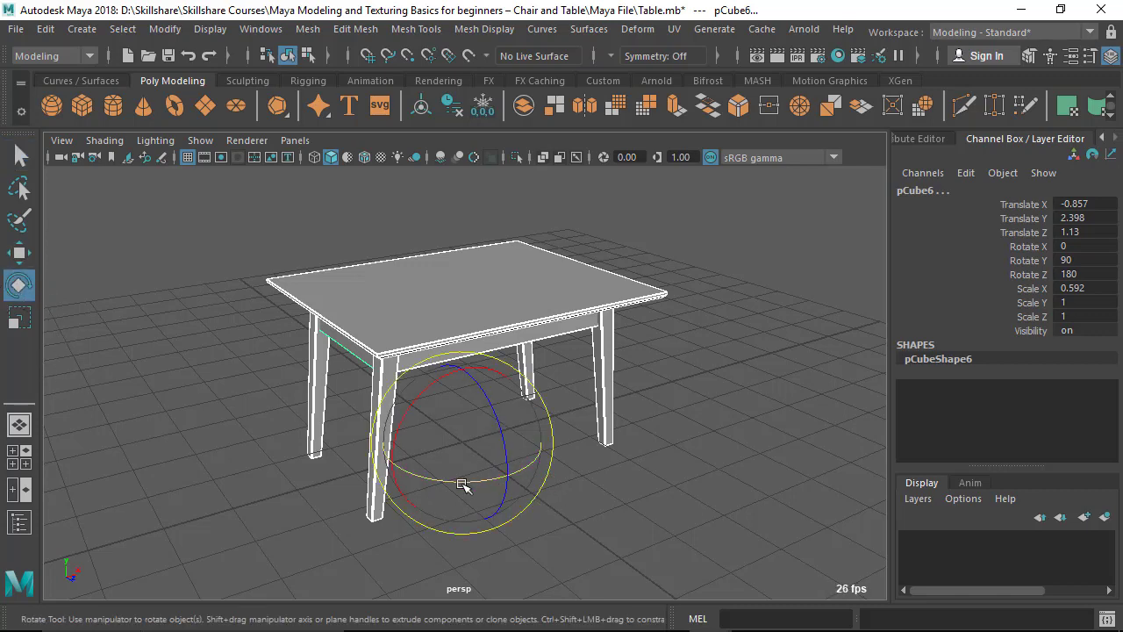
{"action": "left_click_drag", "start_coordinate": [463, 485], "coordinate": [496, 497]}
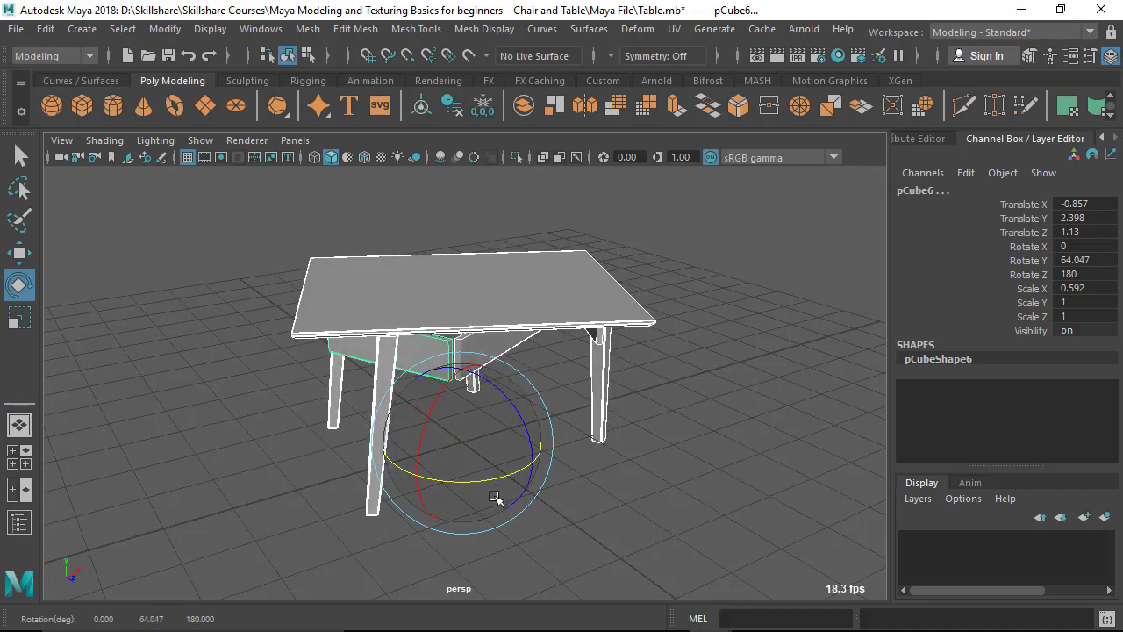
{"action": "key", "text": "ctrl+z"}
{"action": "left_click", "coordinate": [816, 418]}
Select the tabletop, the front leg and neighbouring parts one at a time to check whether they are separate objects.
{"action": "left_click", "coordinate": [477, 320]}
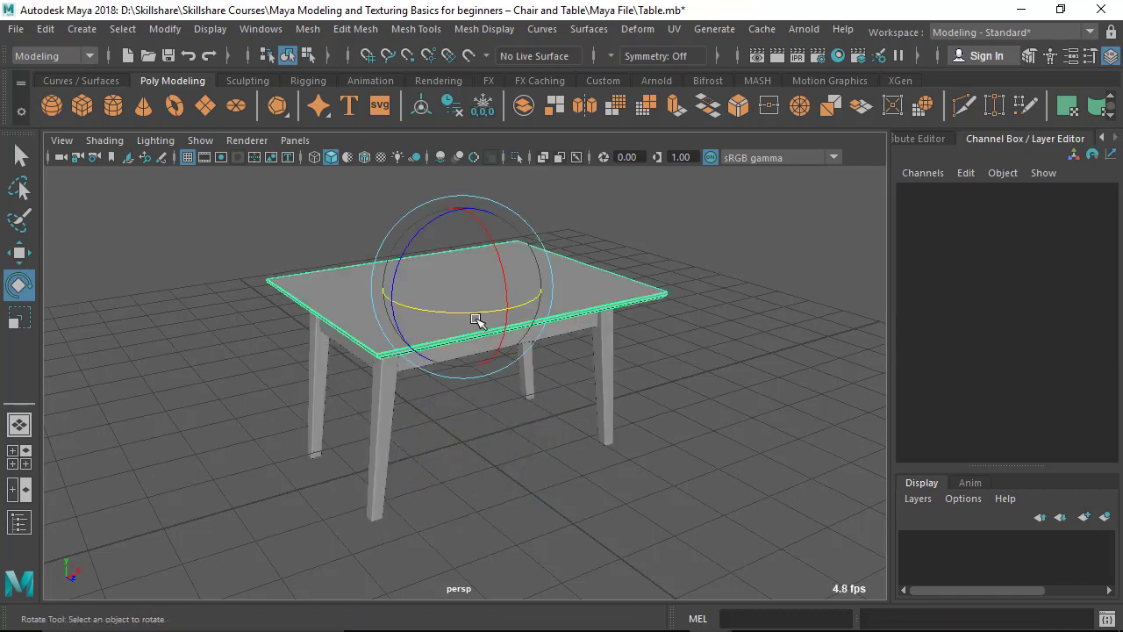
{"action": "key", "text": "q"}
{"action": "left_click", "coordinate": [391, 406]}
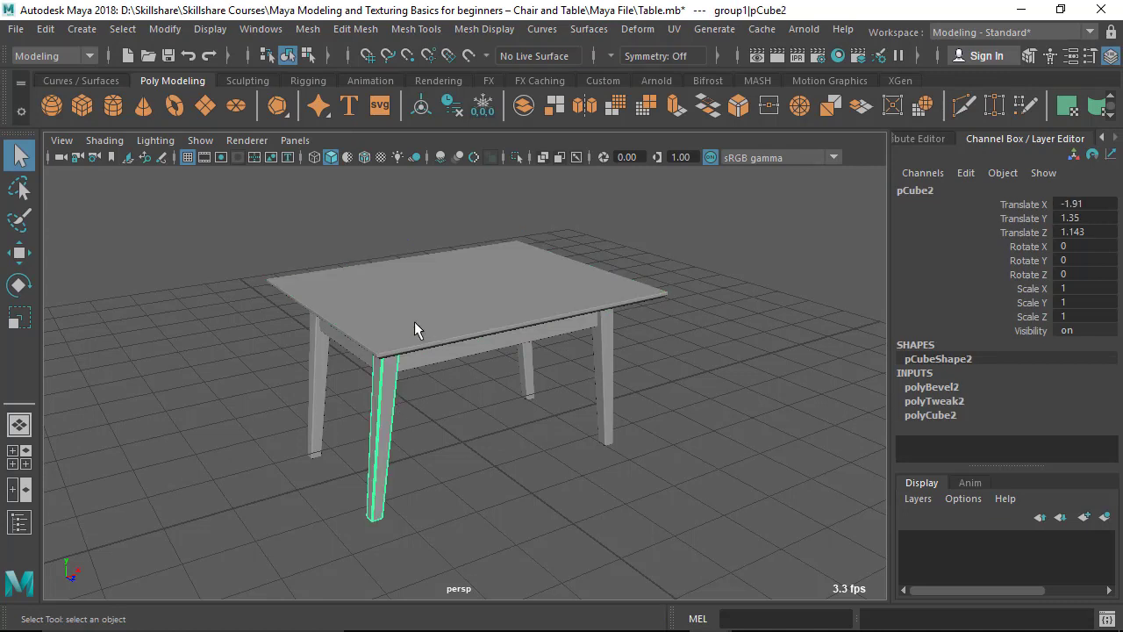
{"action": "left_click", "coordinate": [414, 321]}
{"action": "left_click", "coordinate": [415, 352]}
{"action": "left_click", "coordinate": [386, 390]}
{"action": "left_click", "coordinate": [425, 319]}
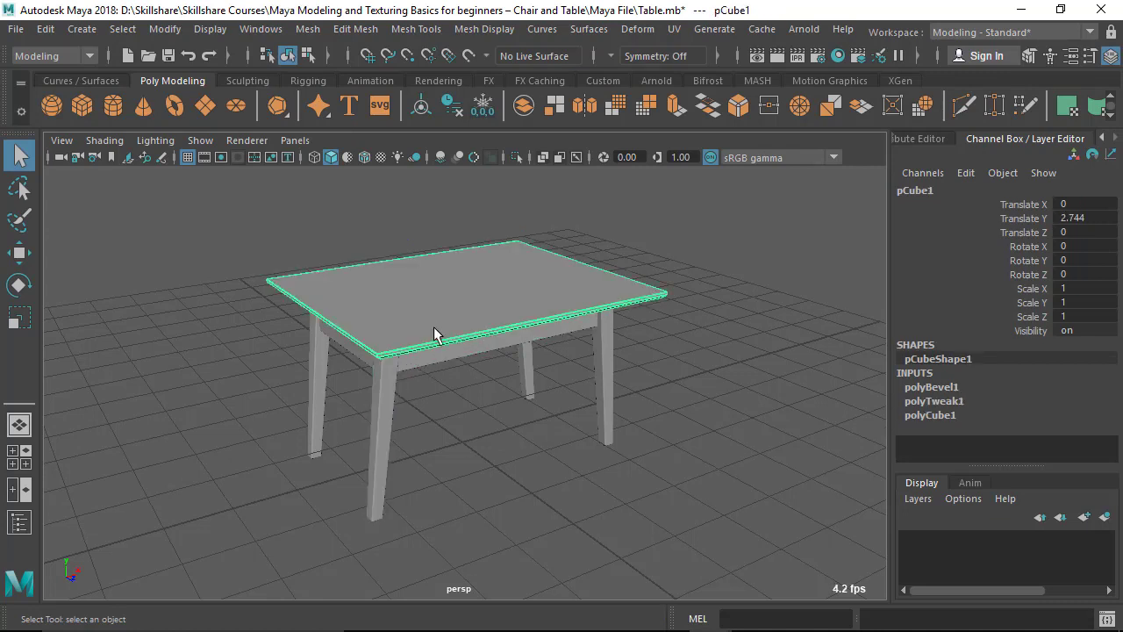
Try rotating only the tabletop to about -38 degrees around Y, then undo the rotation and clear the selection.
{"action": "key", "text": "e"}
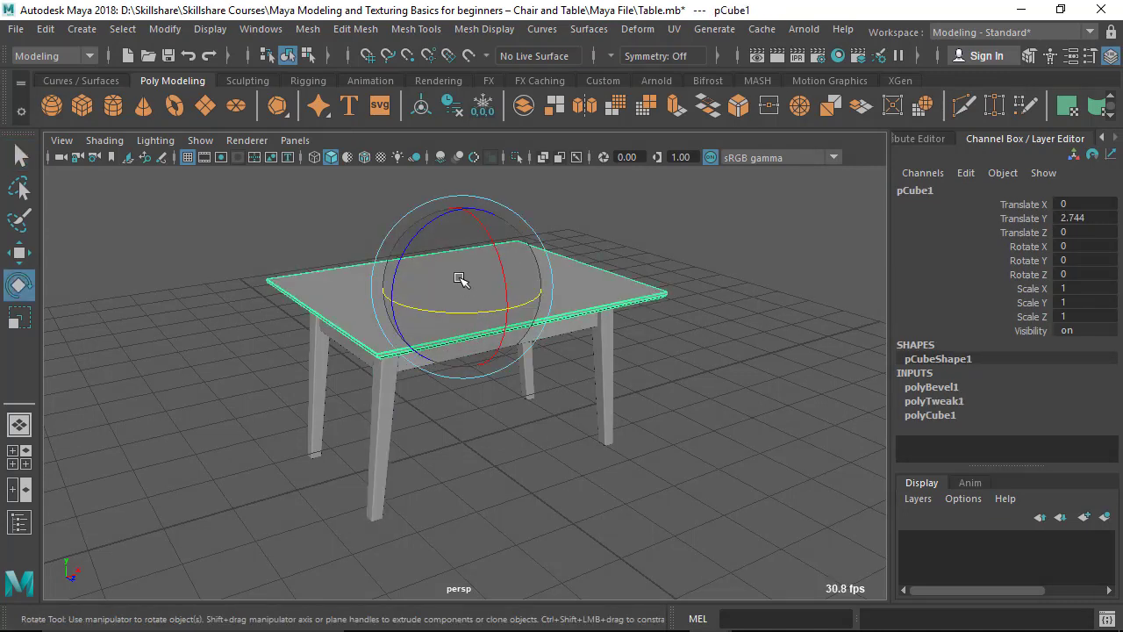
{"action": "left_click_drag", "start_coordinate": [465, 300], "coordinate": [424, 349]}
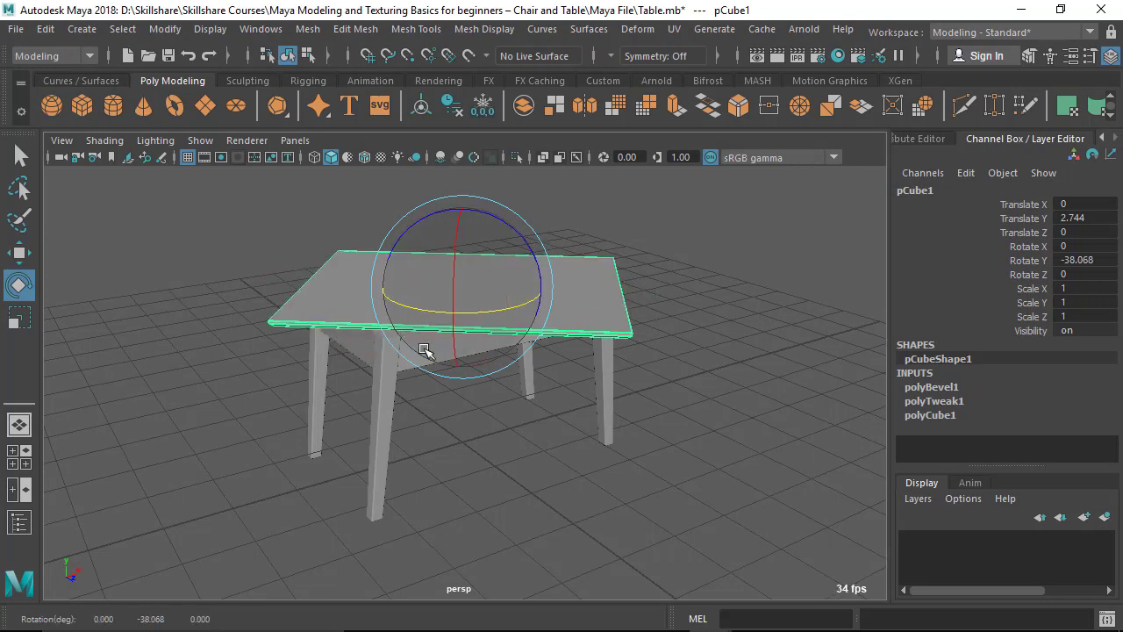
{"action": "key", "text": "ctrl+z"}
{"action": "left_click", "coordinate": [555, 476]}
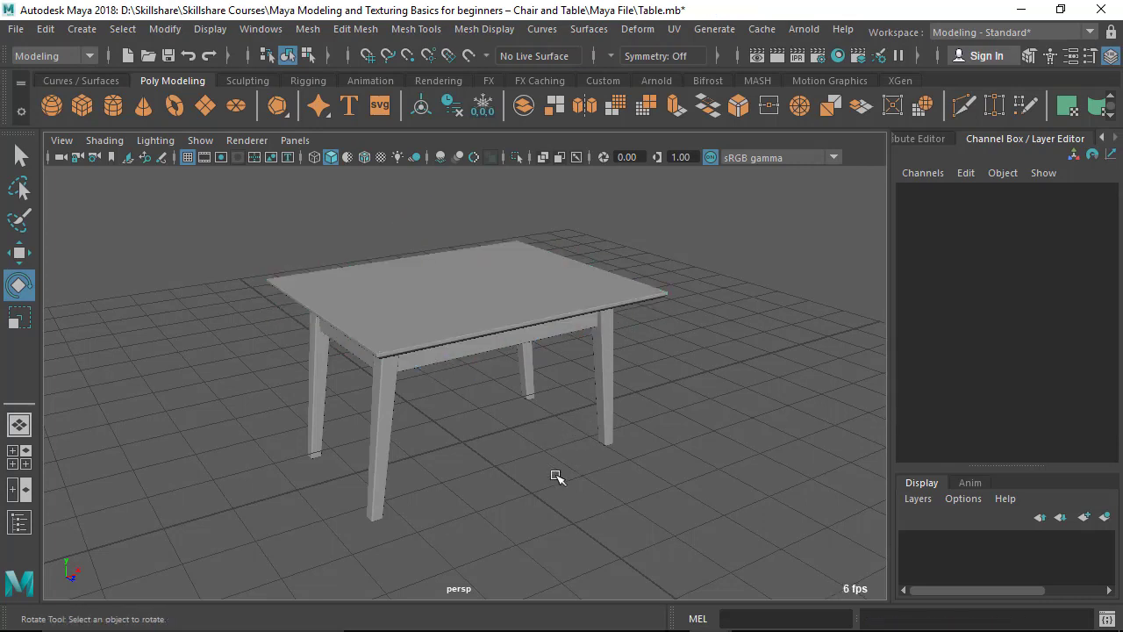
Select all the table parts and merge them into a single mesh with Combine.
{"action": "left_click_drag", "start_coordinate": [239, 226], "coordinate": [719, 515]}
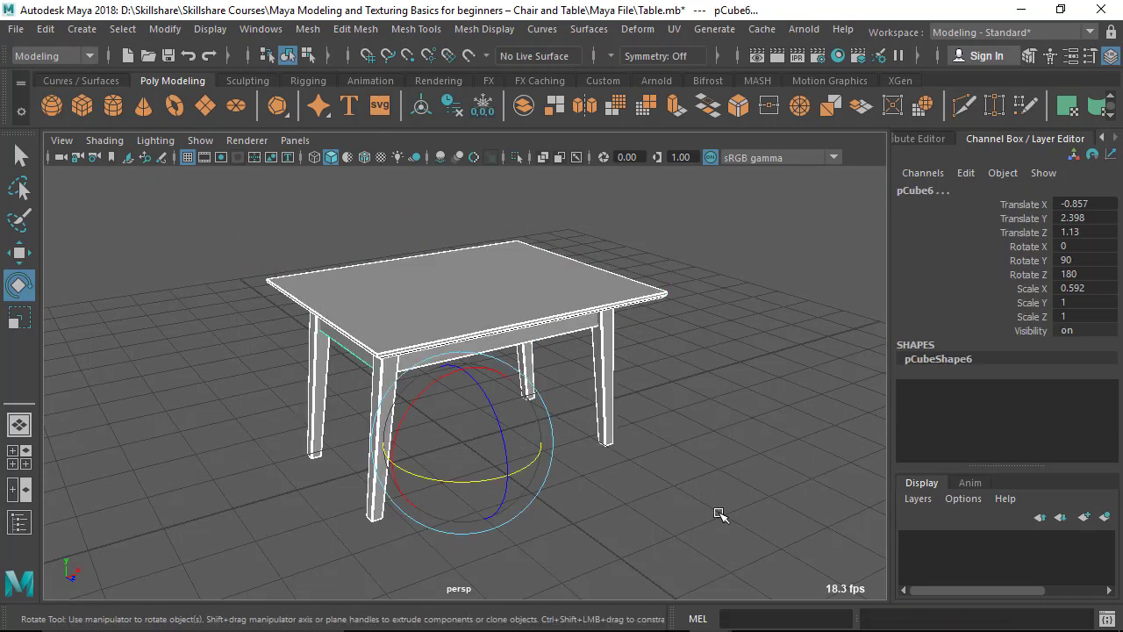
{"action": "left_click", "coordinate": [715, 498]}
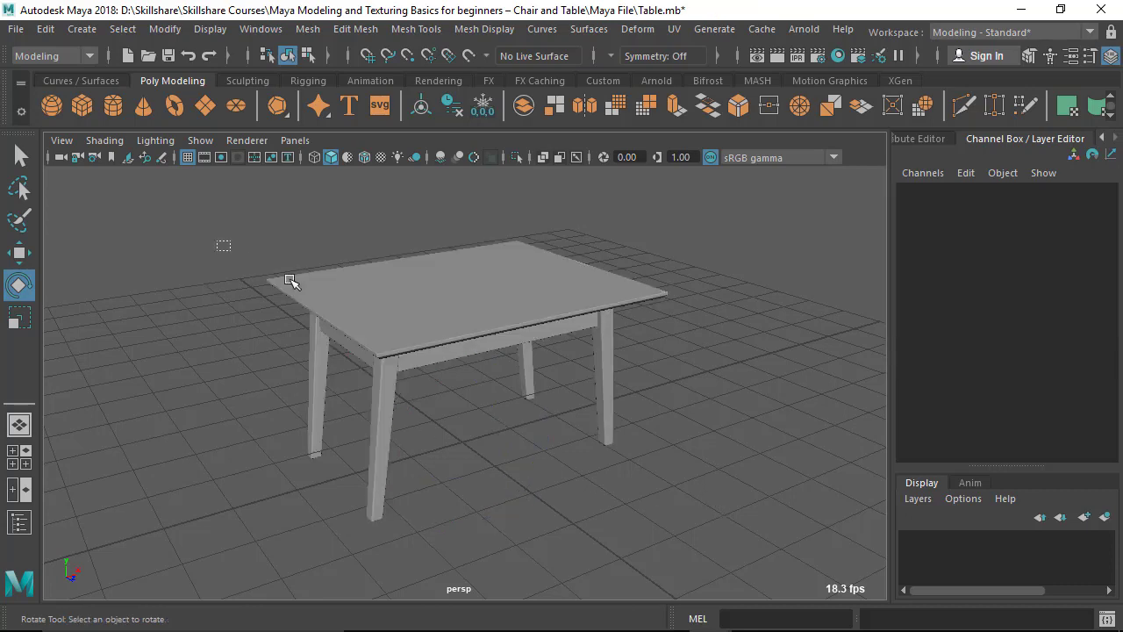
{"action": "left_click_drag", "start_coordinate": [291, 281], "coordinate": [699, 490]}
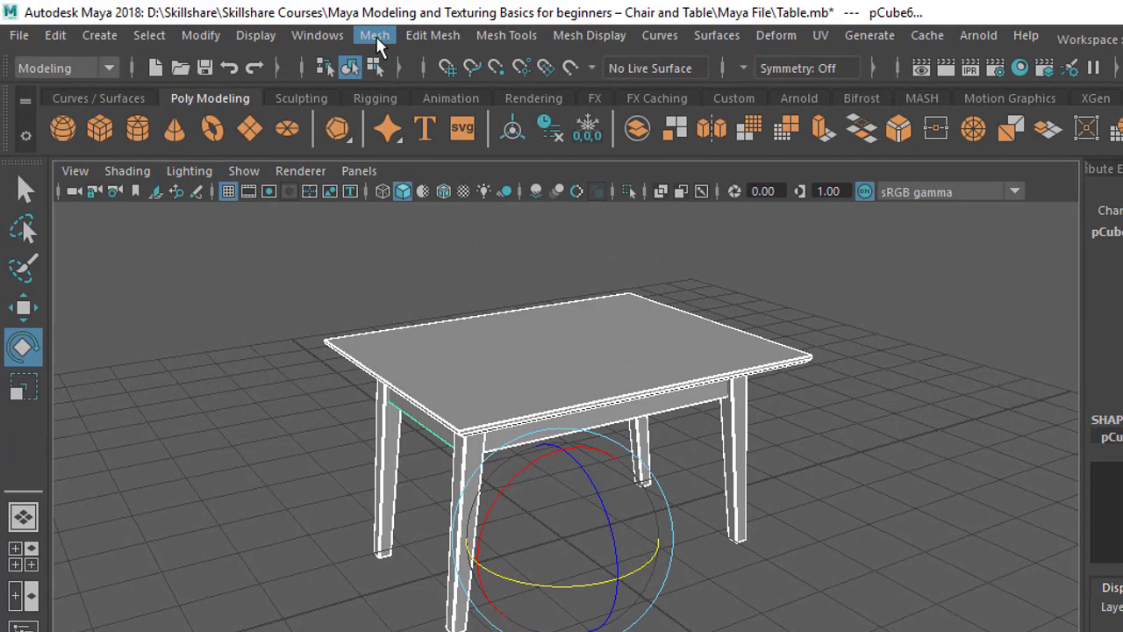
{"action": "left_click", "coordinate": [312, 30]}
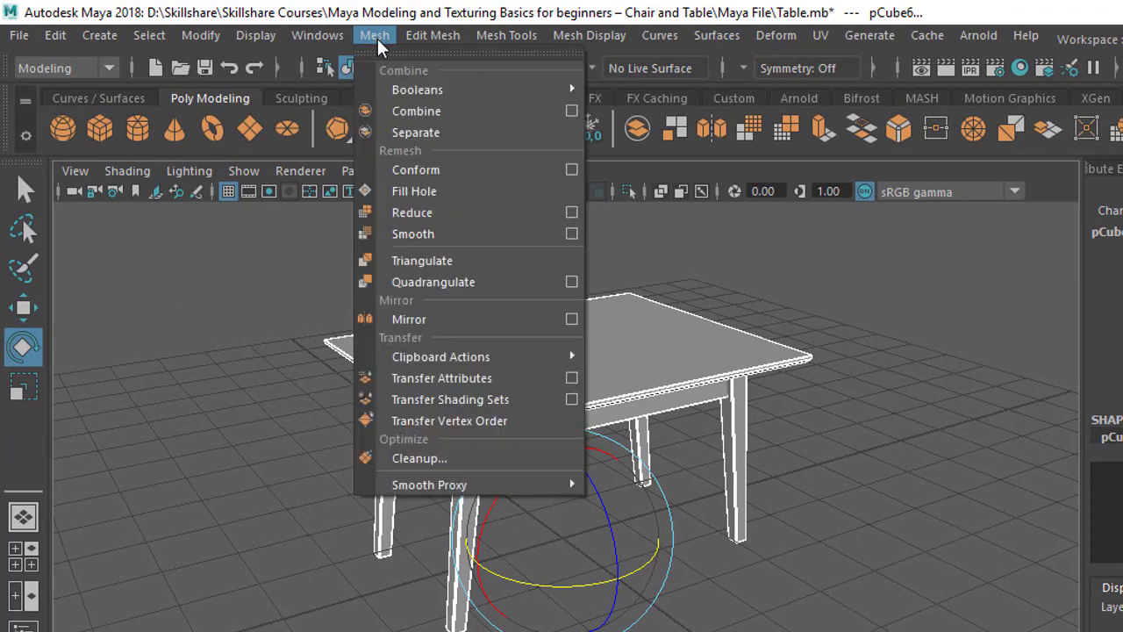
{"action": "left_click", "coordinate": [416, 117]}
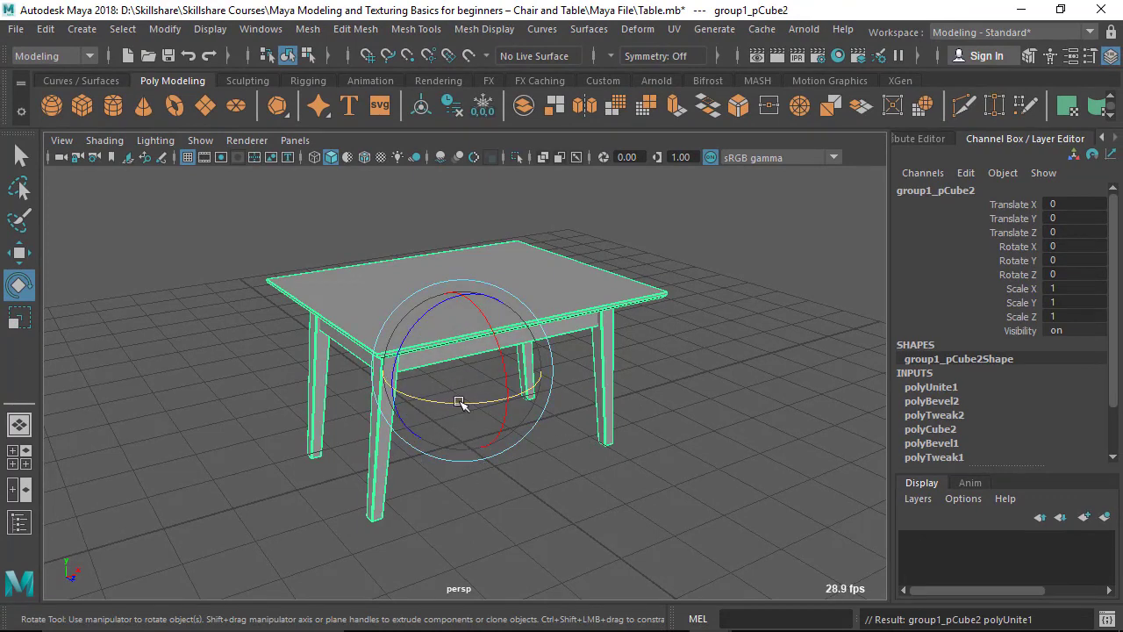
Test-rotate the combined table by about 54 degrees around Y, and undo both the rotation and the Combine operation.
{"action": "left_click_drag", "start_coordinate": [444, 402], "coordinate": [531, 382]}
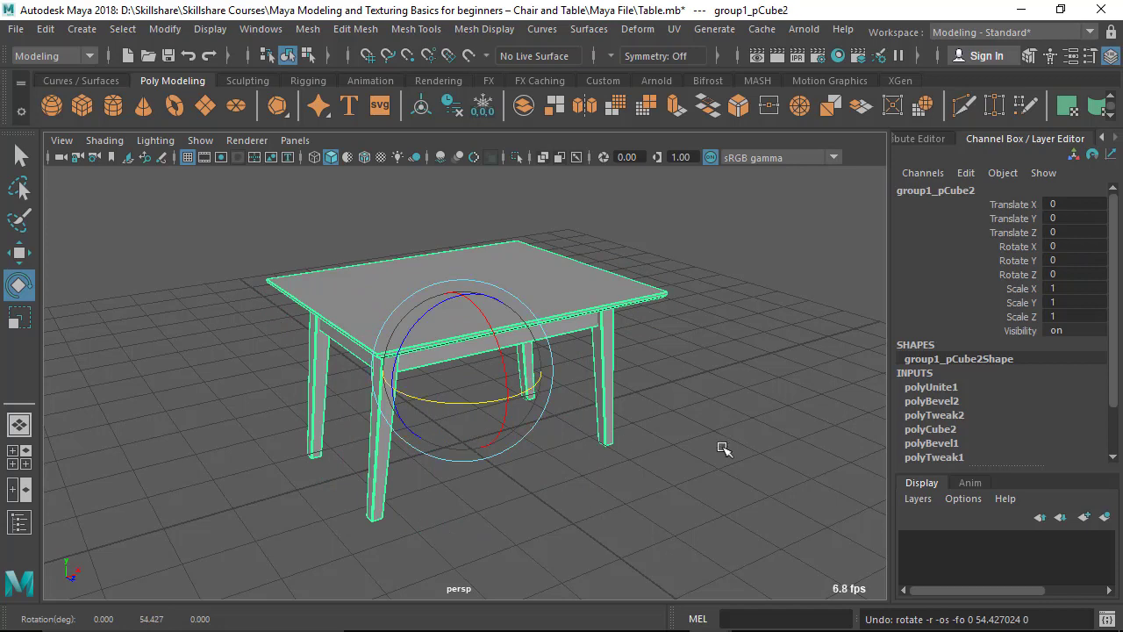
{"action": "left_click", "coordinate": [676, 464]}
{"action": "key", "text": "ctrl+z"}
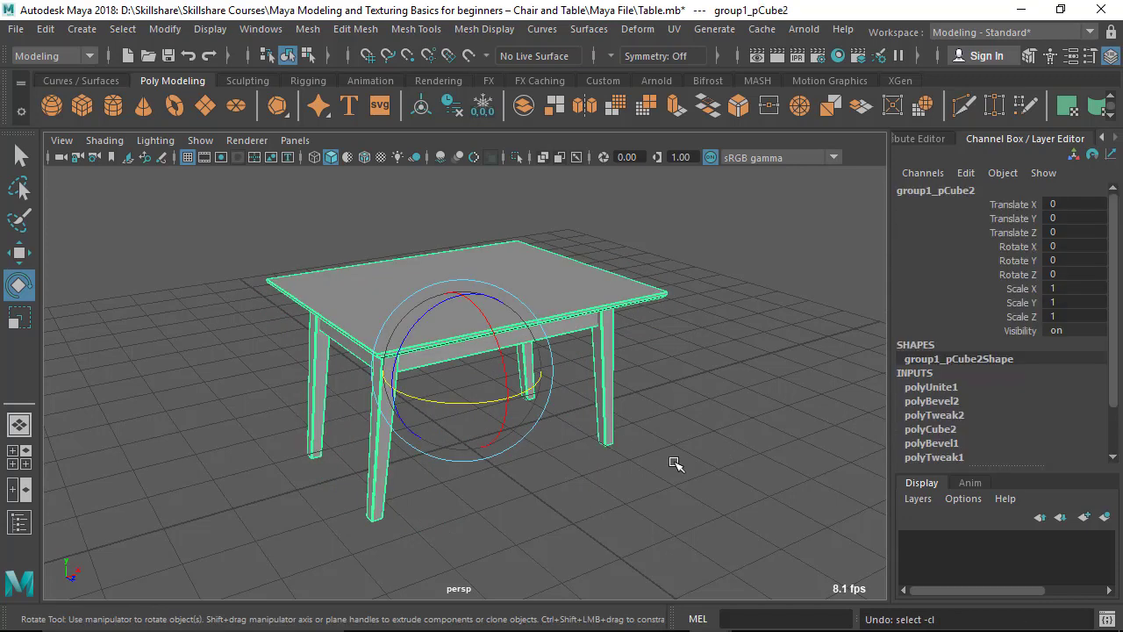
{"action": "key", "text": "ctrl+z"}
{"action": "left_click", "coordinate": [732, 459]}
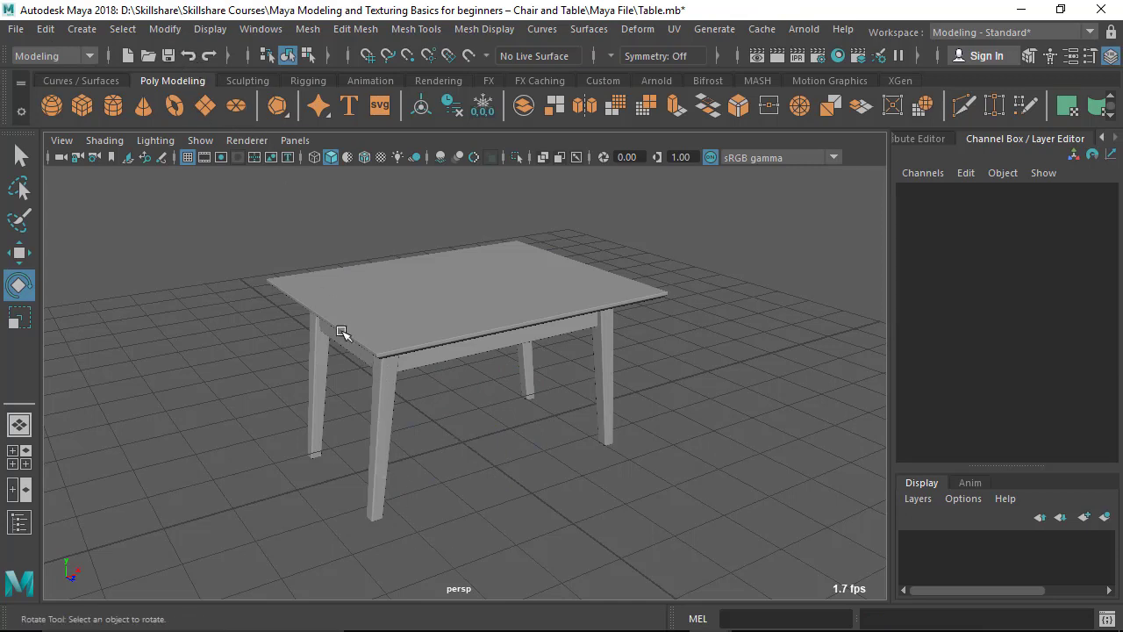
Group all the table parts and test-rotate the group around the vertical axis, restoring its original orientation.
{"action": "left_click_drag", "start_coordinate": [251, 225], "coordinate": [843, 526]}
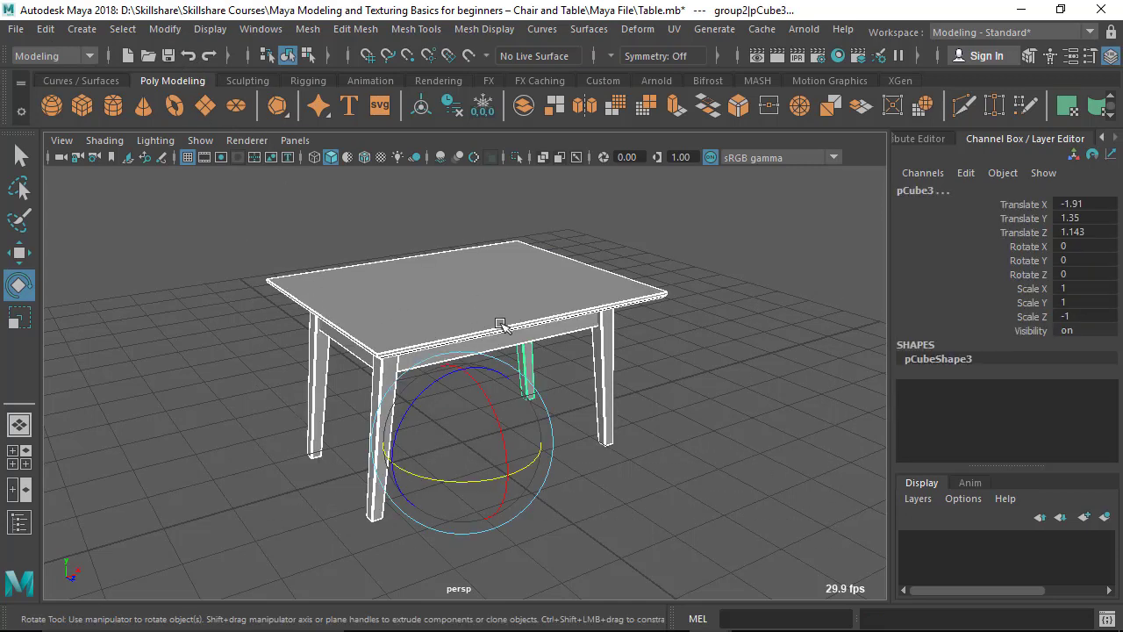
{"action": "left_click", "coordinate": [44, 32]}
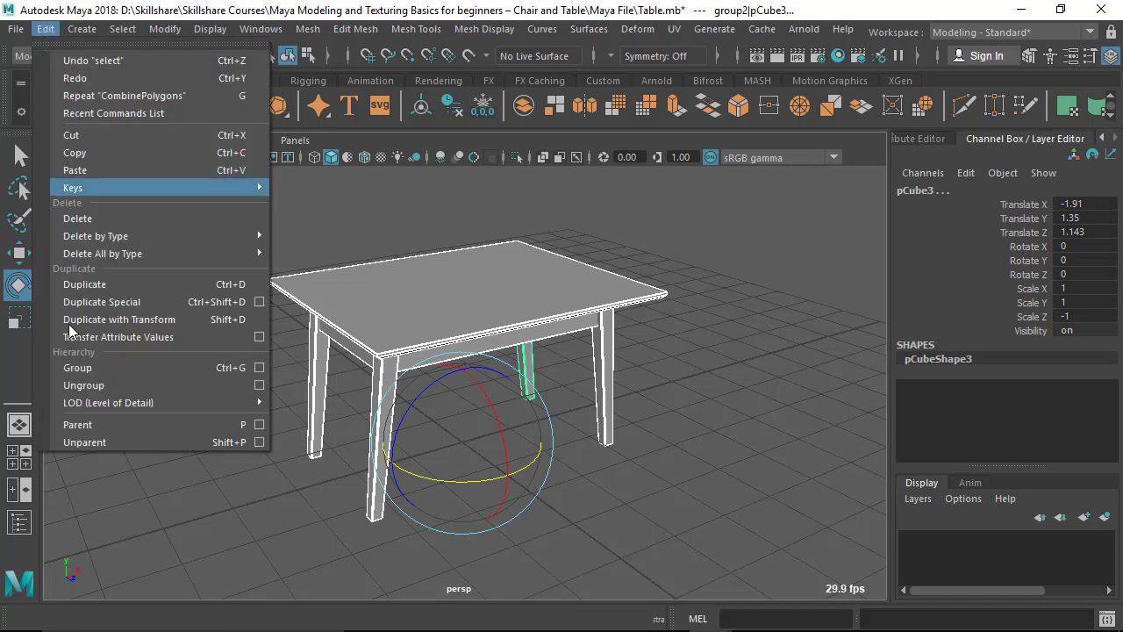
{"action": "left_click", "coordinate": [95, 367]}
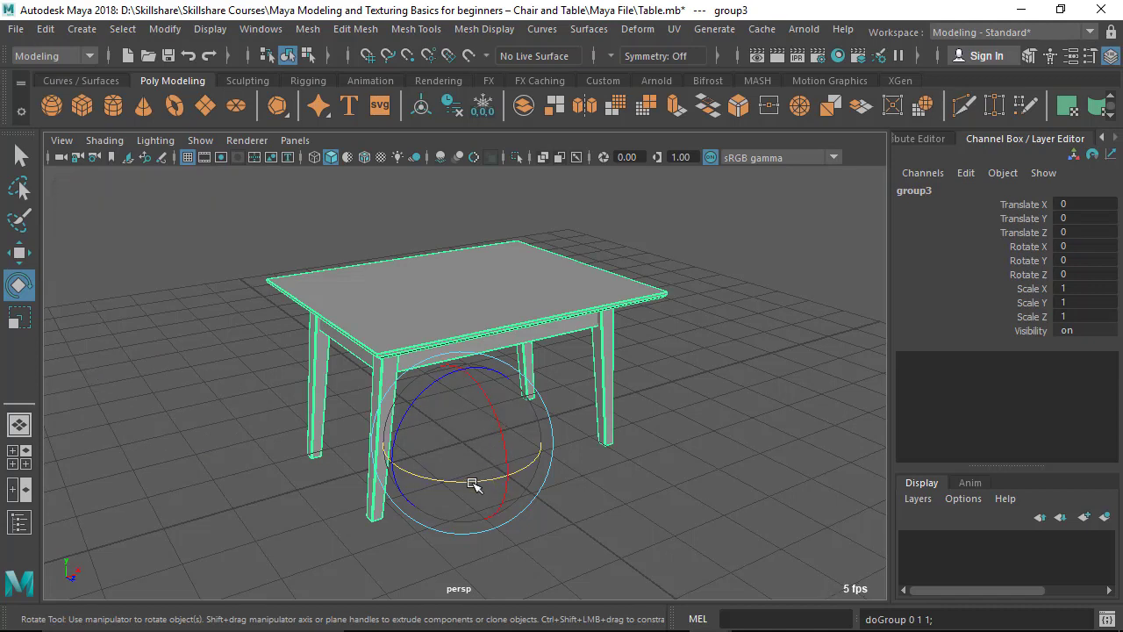
{"action": "left_click_drag", "start_coordinate": [466, 481], "coordinate": [715, 454]}
{"action": "left_click", "coordinate": [663, 479]}
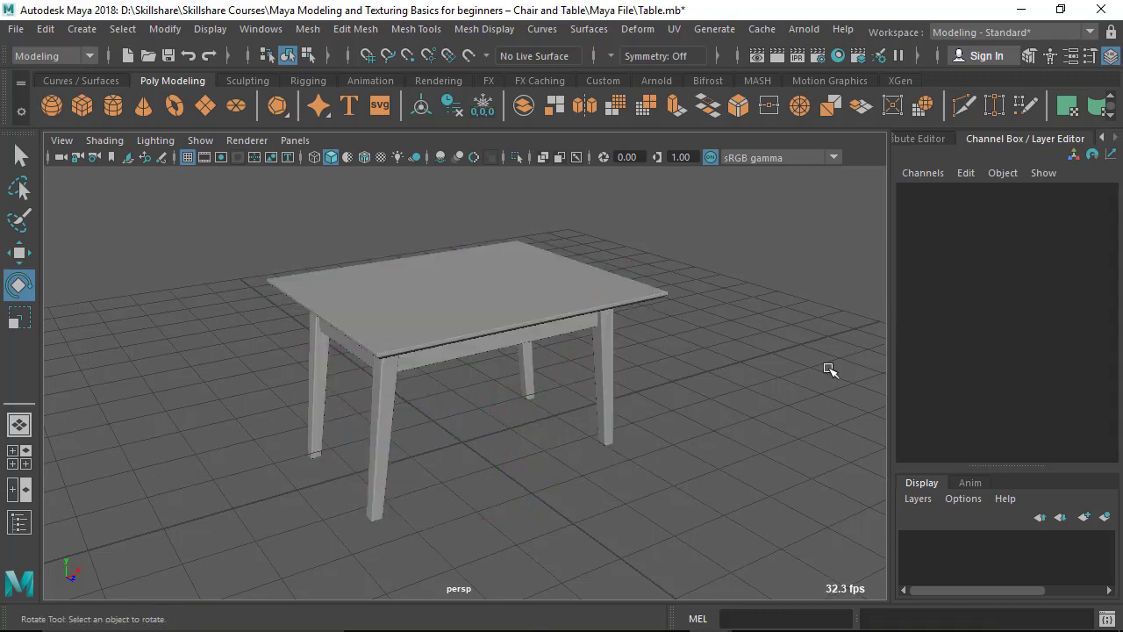
Select the grouped table's legs, tabletop and apron individually to check whether each part can still be picked separately.
{"action": "left_click", "coordinate": [380, 394]}
{"action": "left_click", "coordinate": [439, 313]}
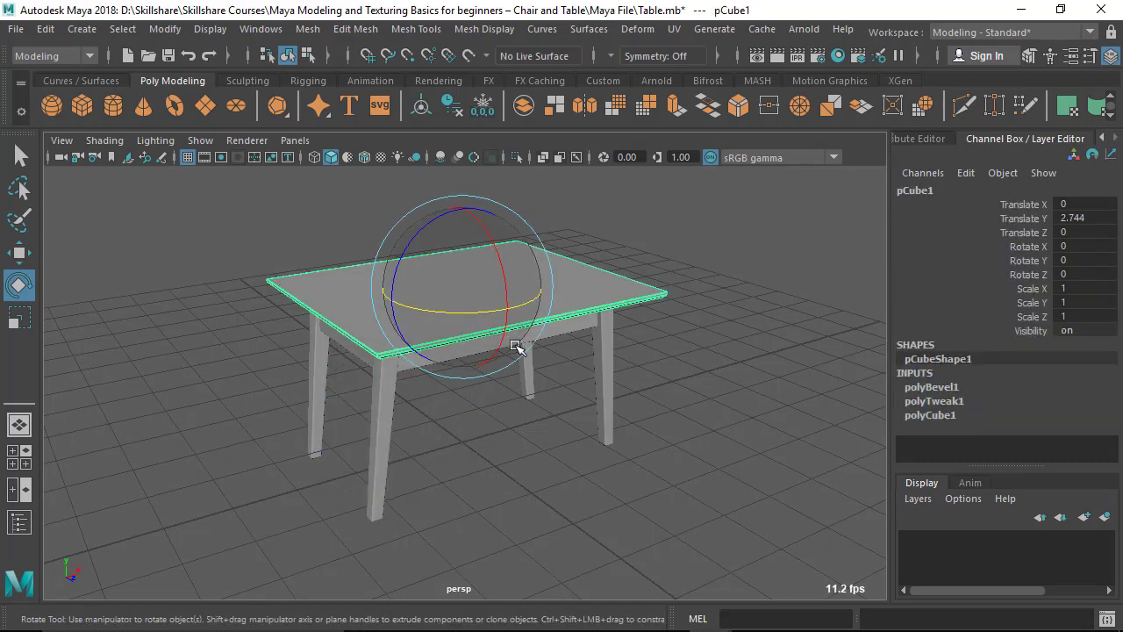
{"action": "left_click", "coordinate": [586, 338]}
{"action": "left_click", "coordinate": [608, 360]}
{"action": "left_click", "coordinate": [384, 436]}
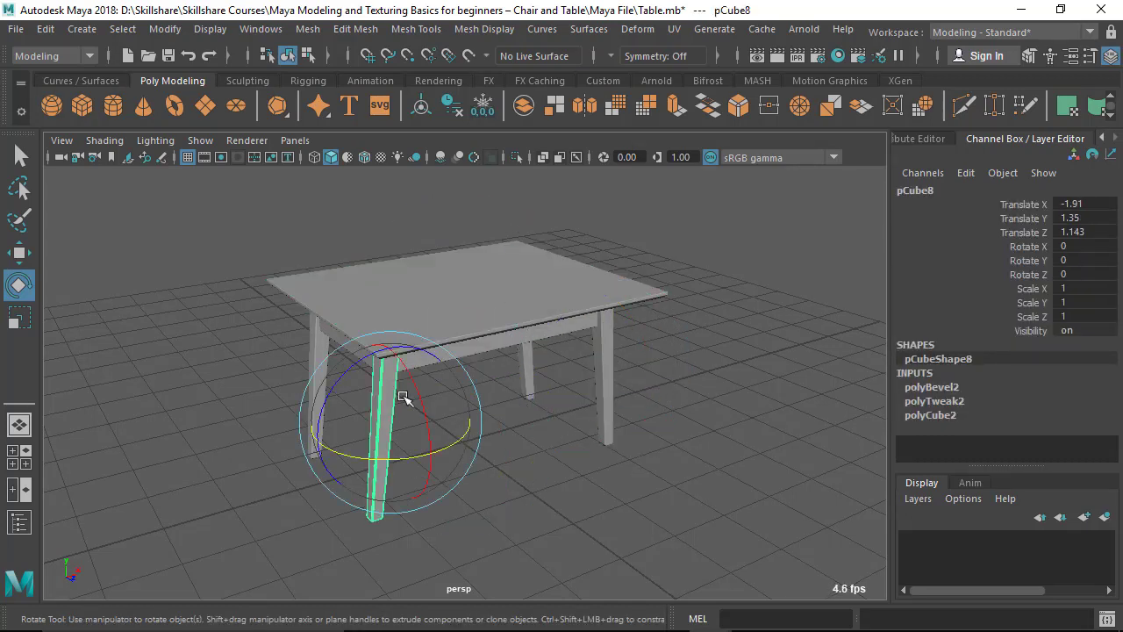
{"action": "left_click", "coordinate": [446, 316]}
{"action": "left_click", "coordinate": [383, 383]}
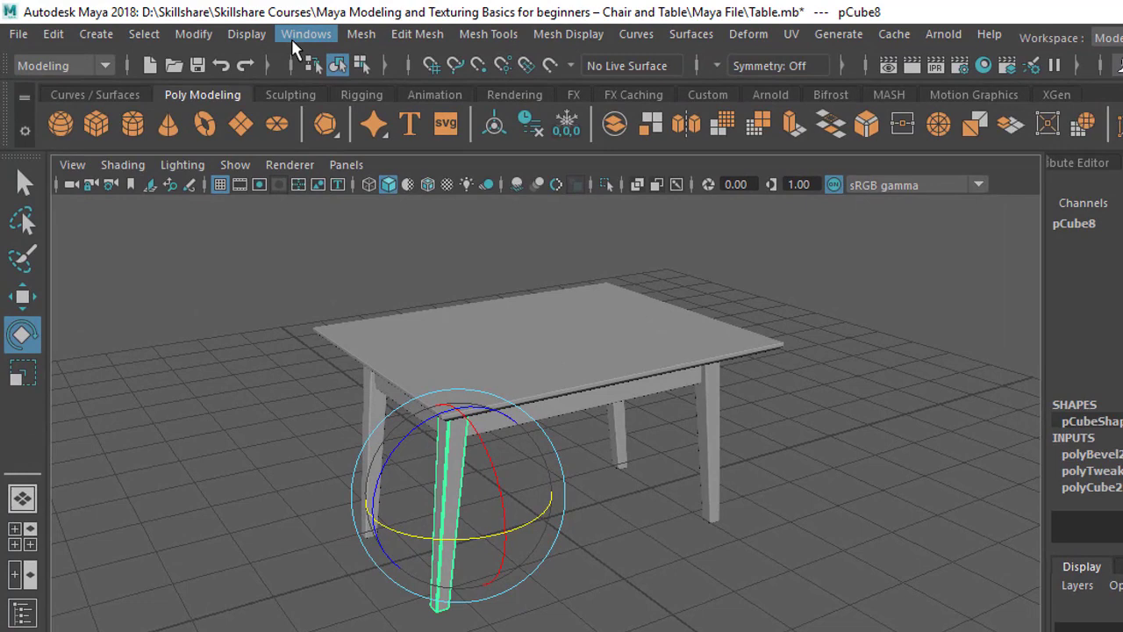
Open the Outliner and expand group3 to examine the table parts it contains, then collapse it.
{"action": "left_click", "coordinate": [254, 30]}
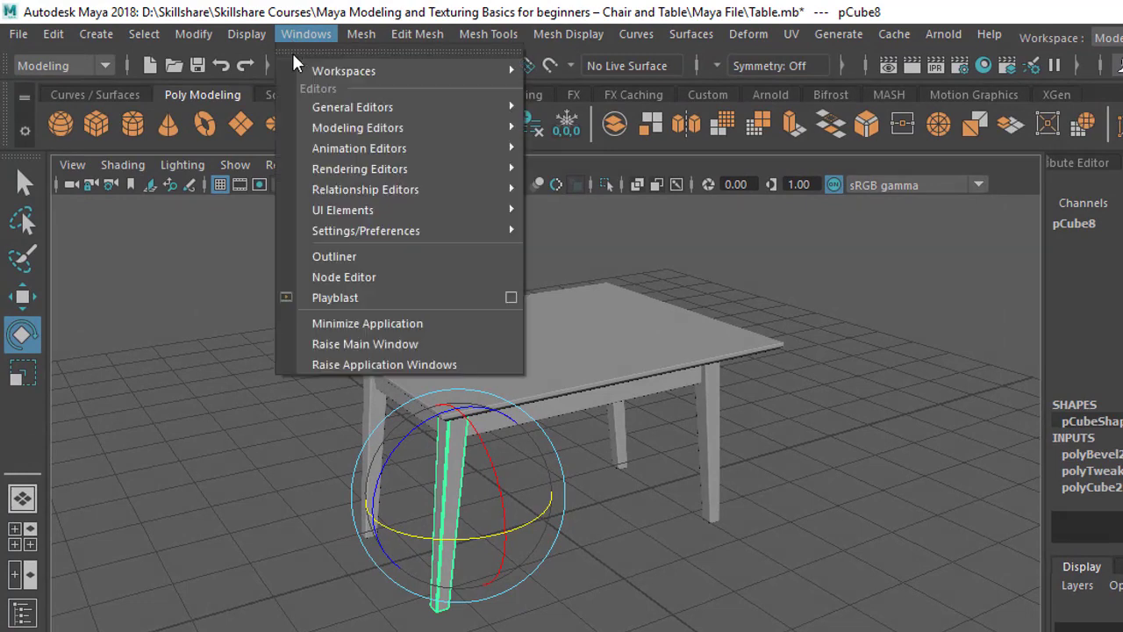
{"action": "left_click", "coordinate": [331, 257]}
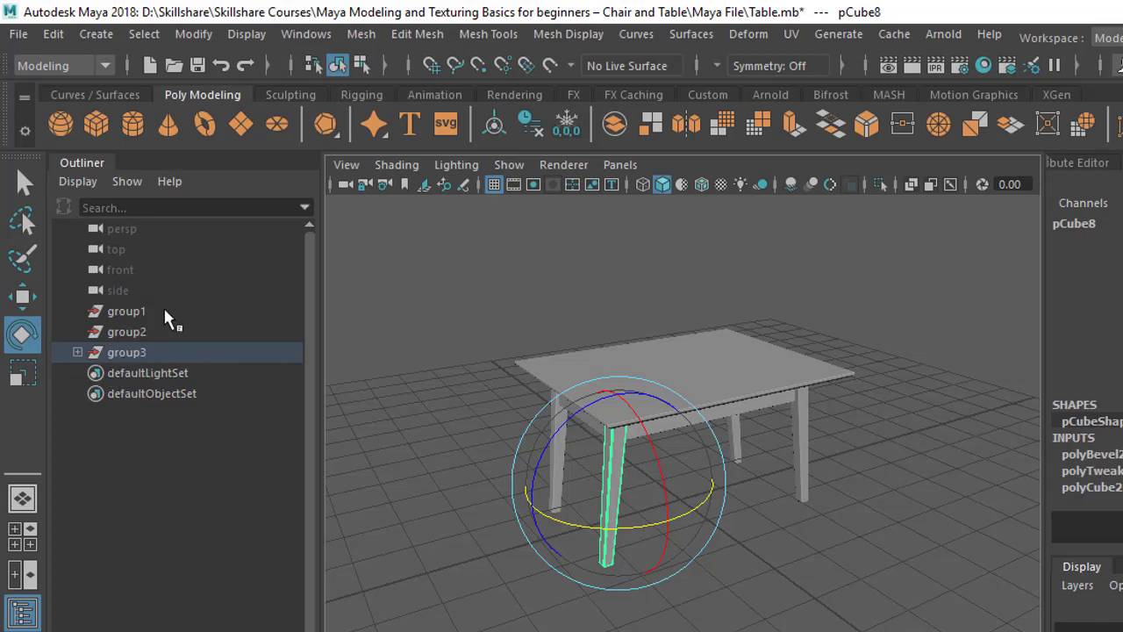
{"action": "left_click", "coordinate": [77, 351]}
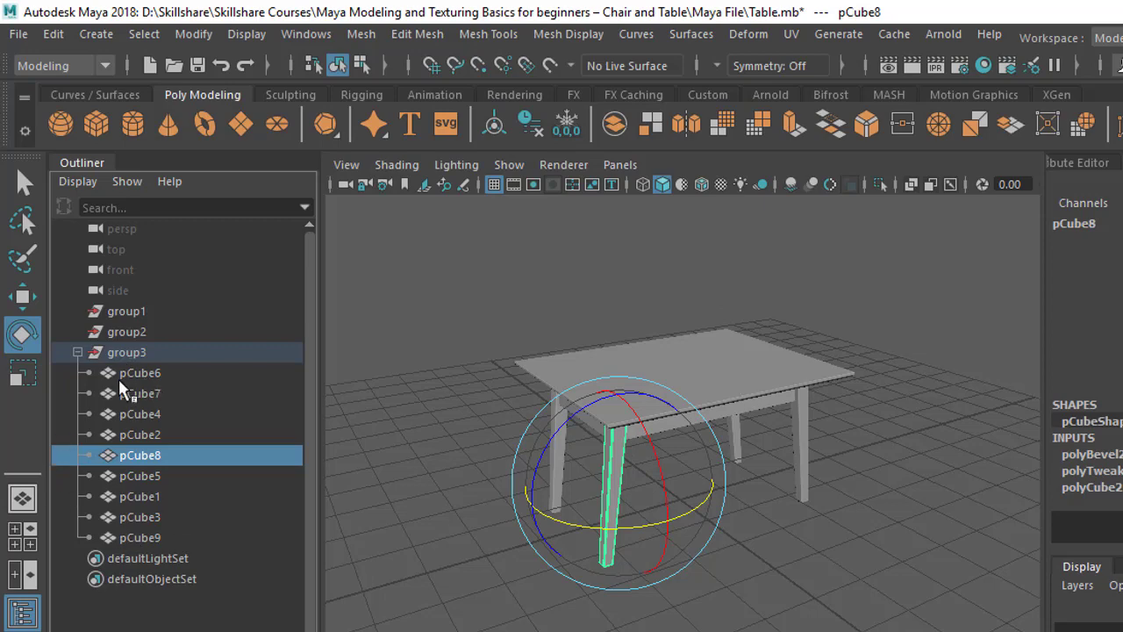
{"action": "left_click", "coordinate": [78, 353]}
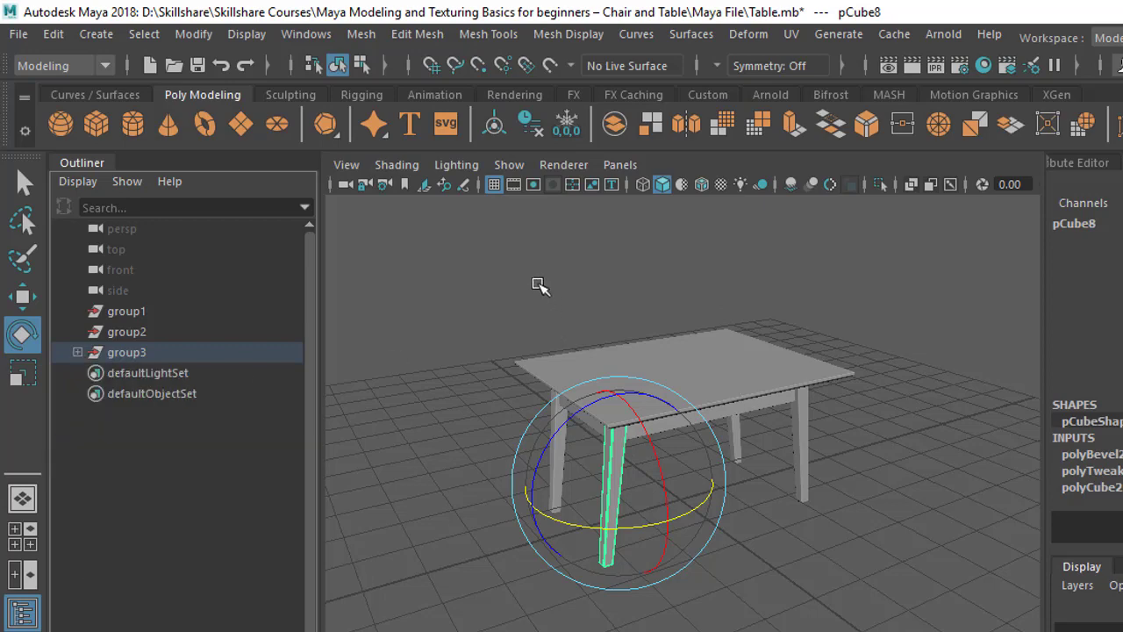
Combine all the table parts into a single mesh and reselect the table to check that it picks as one object.
{"action": "left_click", "coordinate": [653, 364]}
{"action": "left_click", "coordinate": [352, 35]}
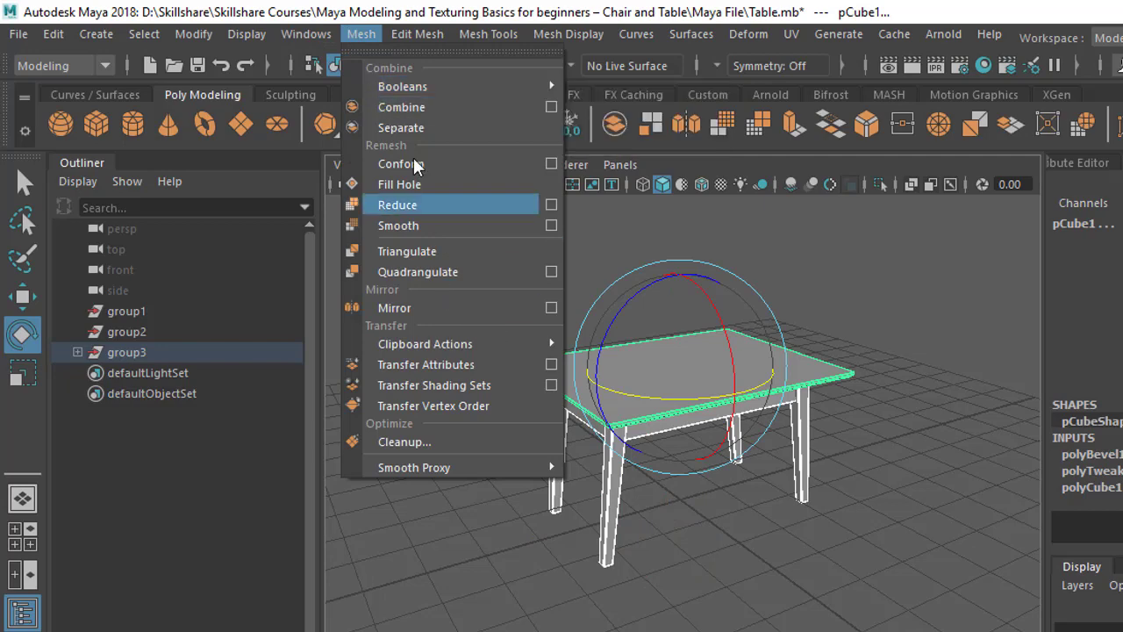
{"action": "left_click", "coordinate": [407, 106]}
{"action": "left_click", "coordinate": [618, 417]}
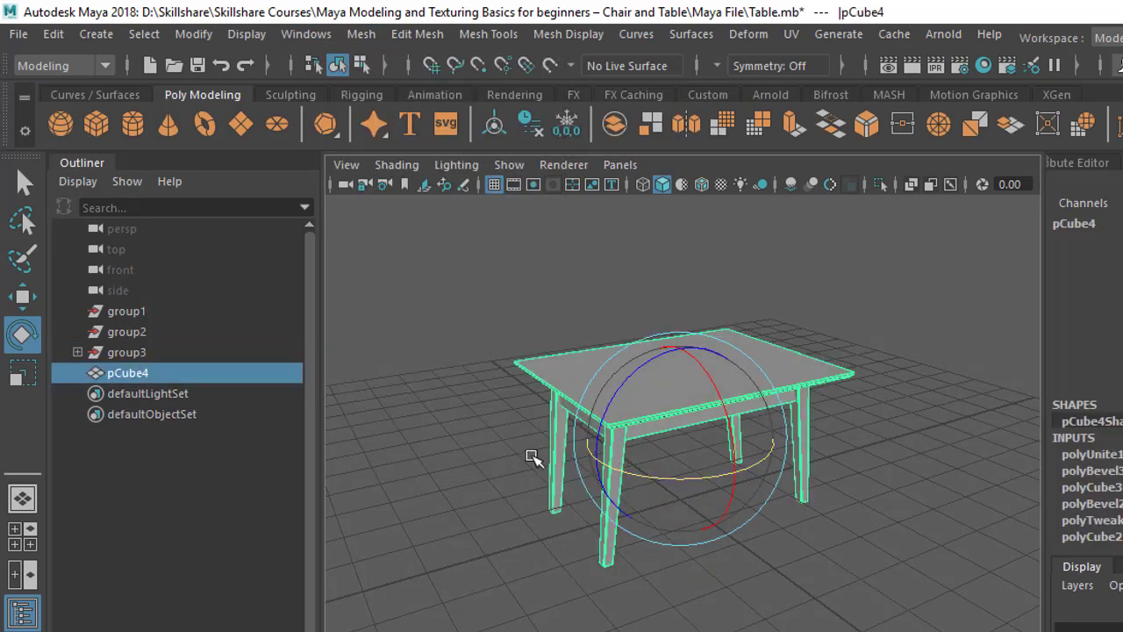
{"action": "left_click", "coordinate": [534, 456]}
{"action": "left_click", "coordinate": [641, 389]}
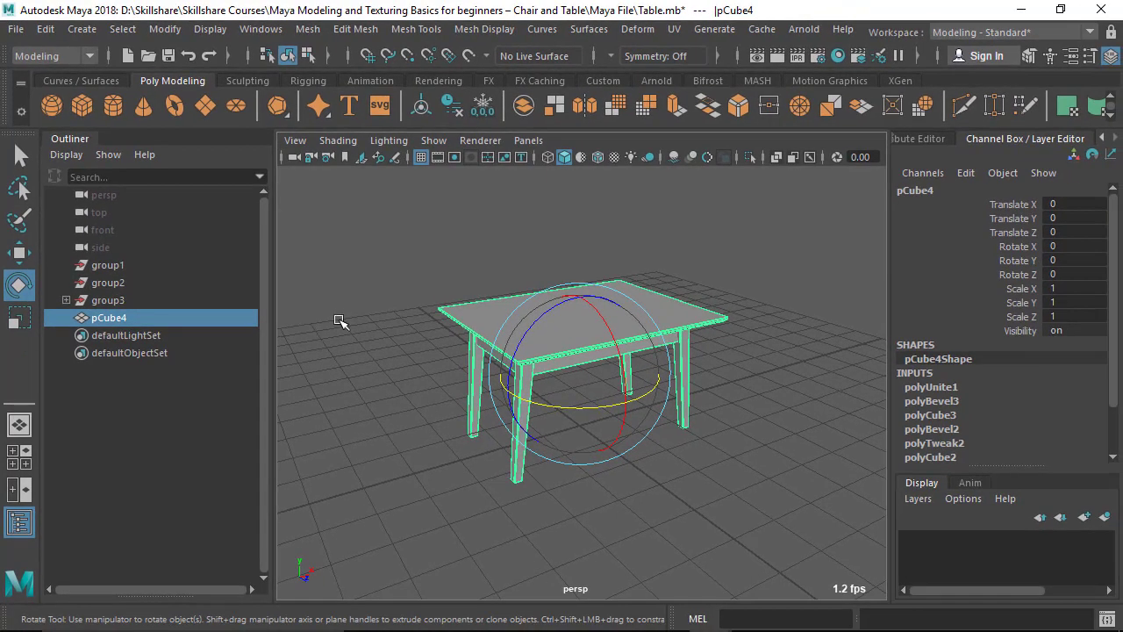
Try deleting group1, group2 and group3 from the Outliner, then undo the deletion and clear the selection.
{"action": "left_click", "coordinate": [340, 321]}
{"action": "left_click_drag", "start_coordinate": [424, 273], "coordinate": [756, 450]}
{"action": "left_click_drag", "start_coordinate": [126, 267], "coordinate": [123, 302]}
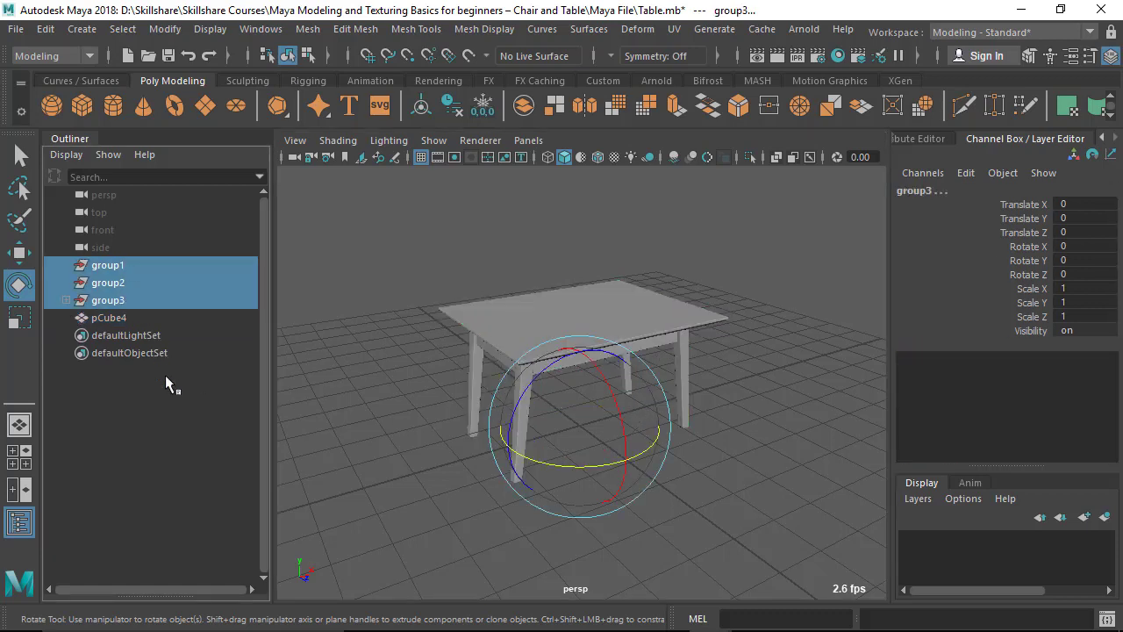
{"action": "key", "text": "Delete"}
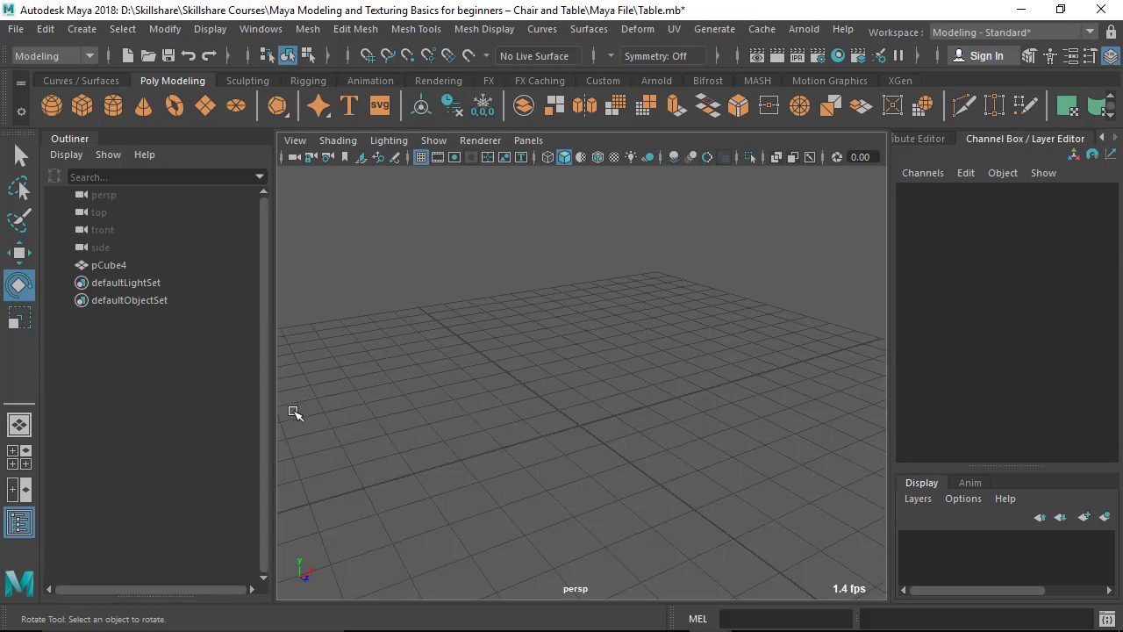
{"action": "key", "text": "ctrl+z"}
{"action": "left_click", "coordinate": [420, 249]}
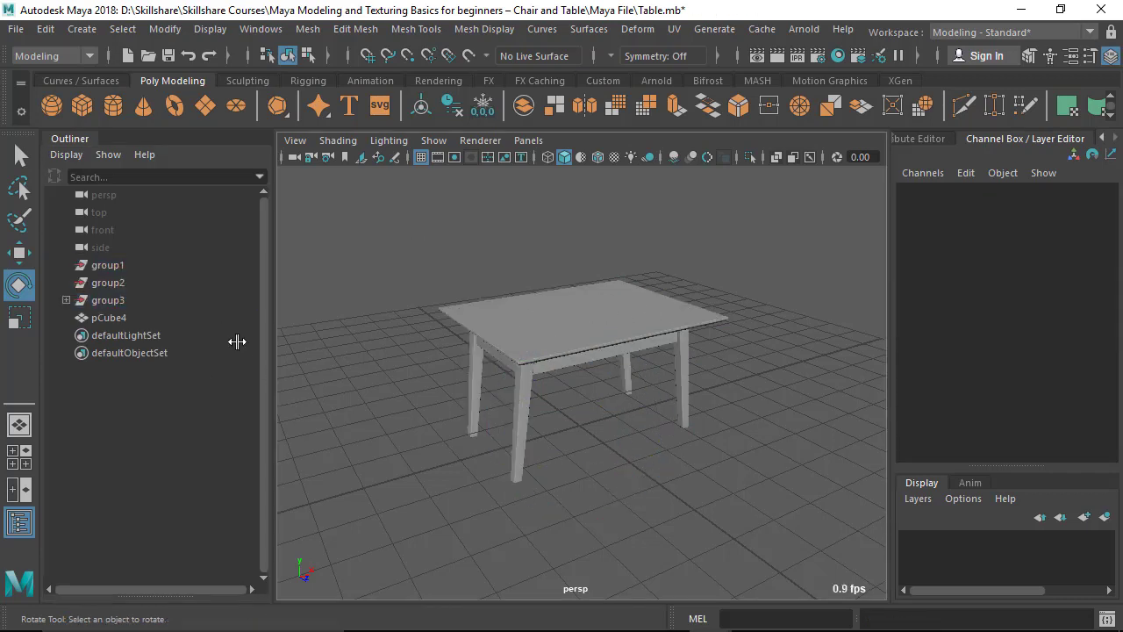
Select the combined table mesh and delete its construction history.
{"action": "left_click_drag", "start_coordinate": [401, 243], "coordinate": [767, 479]}
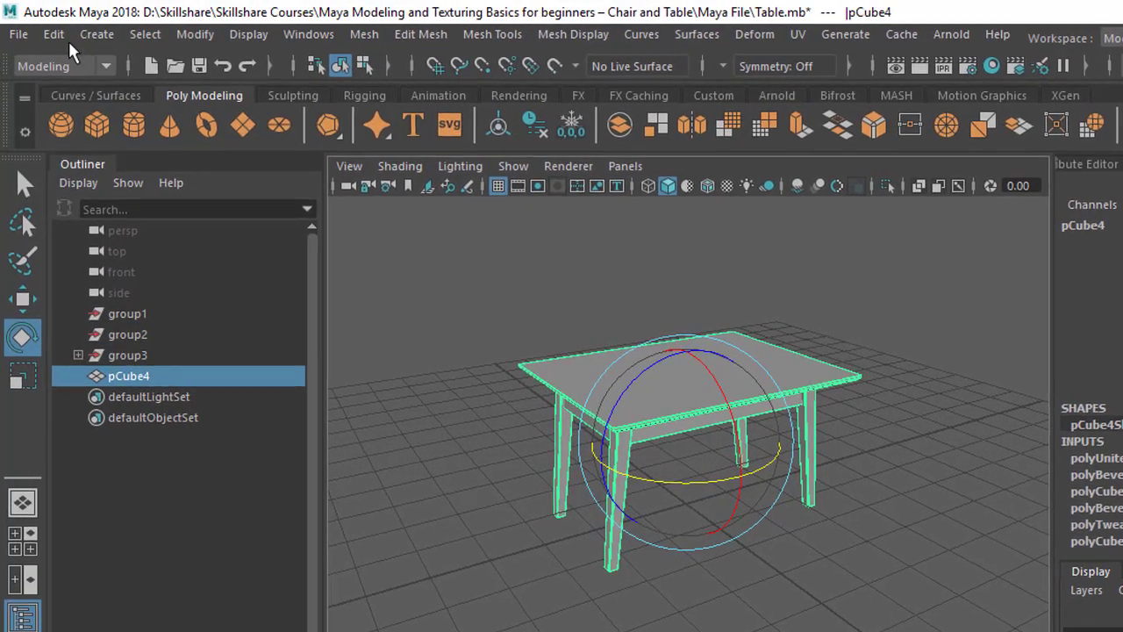
{"action": "left_click", "coordinate": [54, 34]}
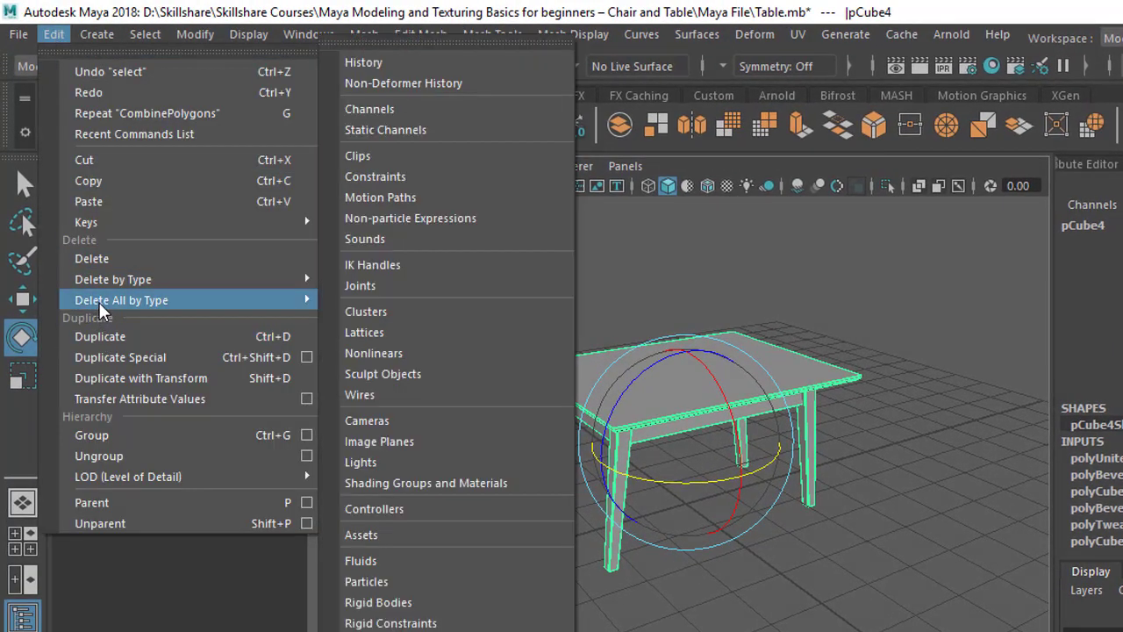
{"action": "mouse_move", "coordinate": [144, 290]}
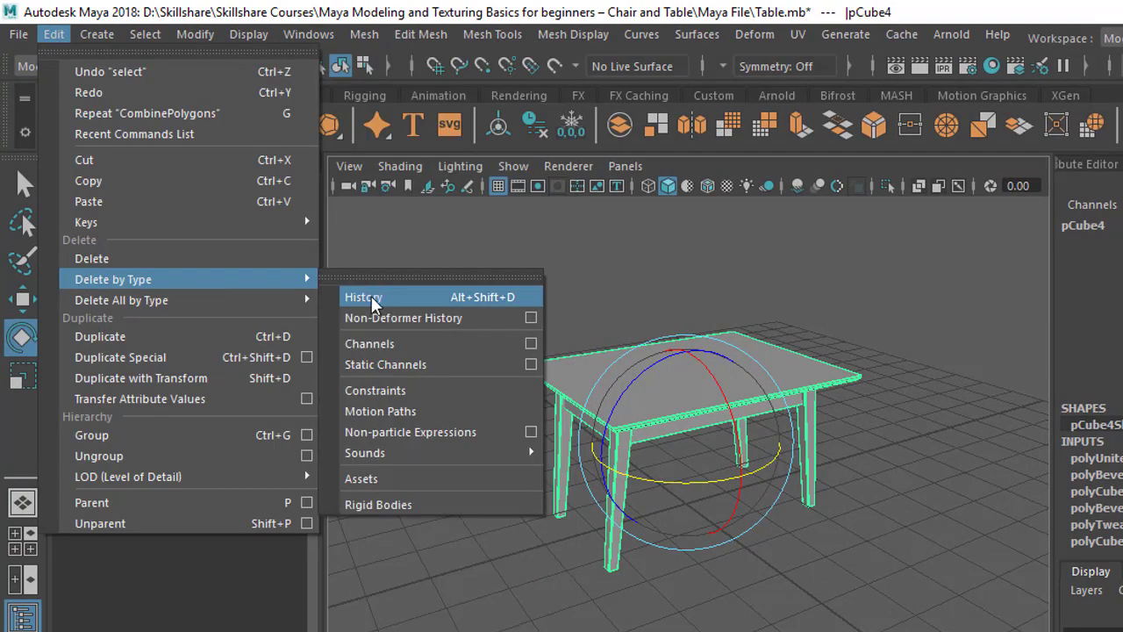
{"action": "left_click", "coordinate": [368, 298]}
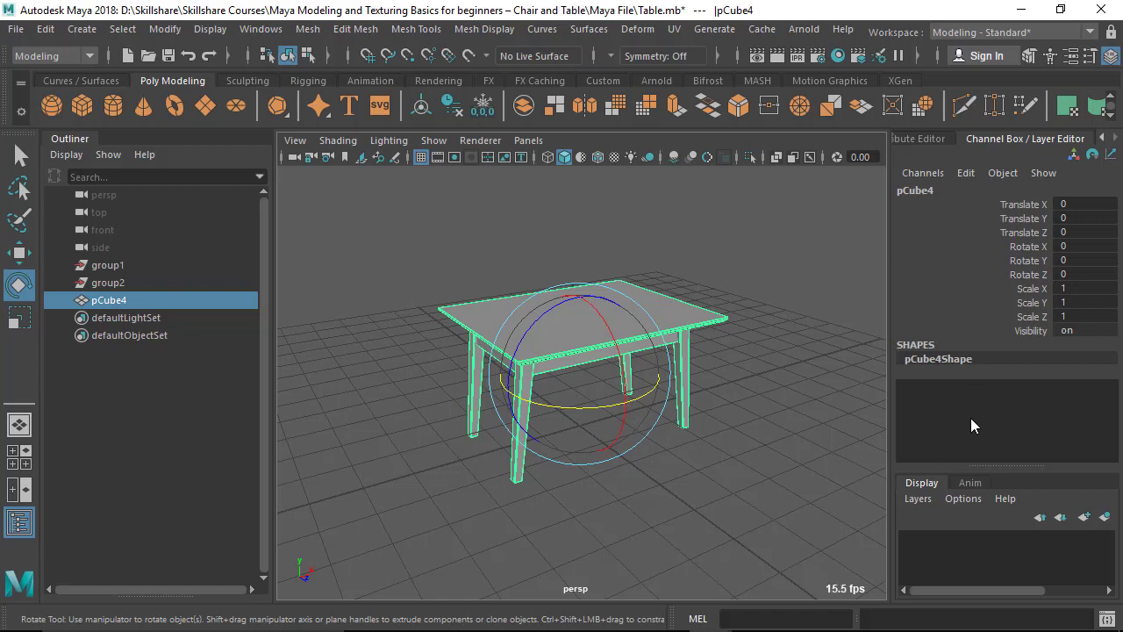
Delete the leftover empty groups group1 and group2 from the Outliner.
{"action": "left_click", "coordinate": [343, 261]}
{"action": "left_click_drag", "start_coordinate": [414, 288], "coordinate": [505, 330]}
{"action": "left_click_drag", "start_coordinate": [138, 261], "coordinate": [132, 281]}
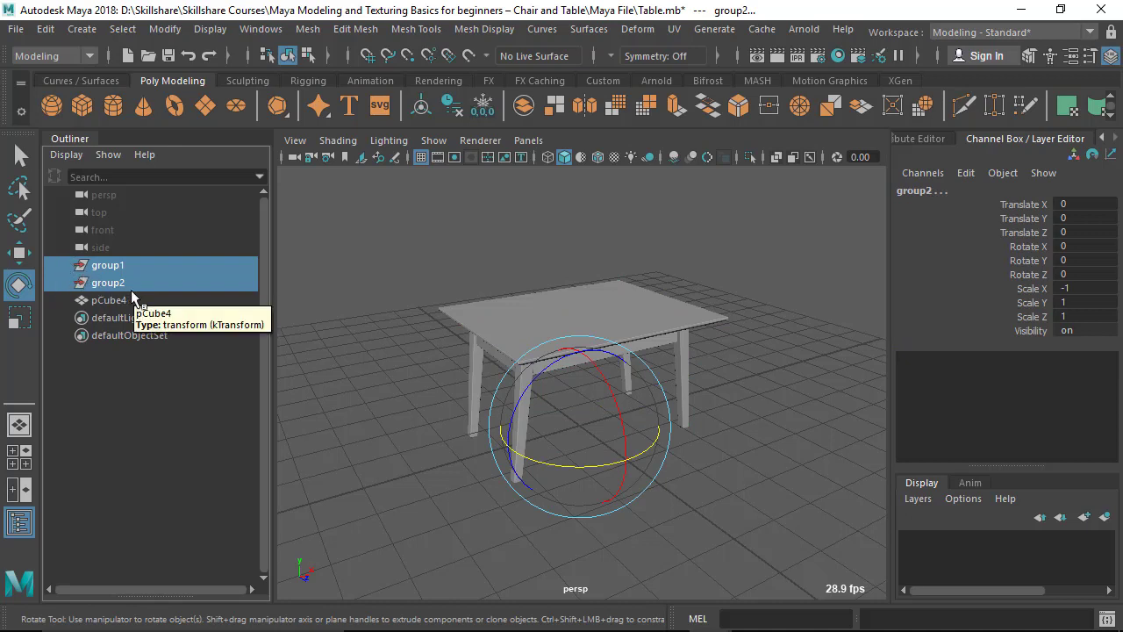
{"action": "key", "text": "Delete"}
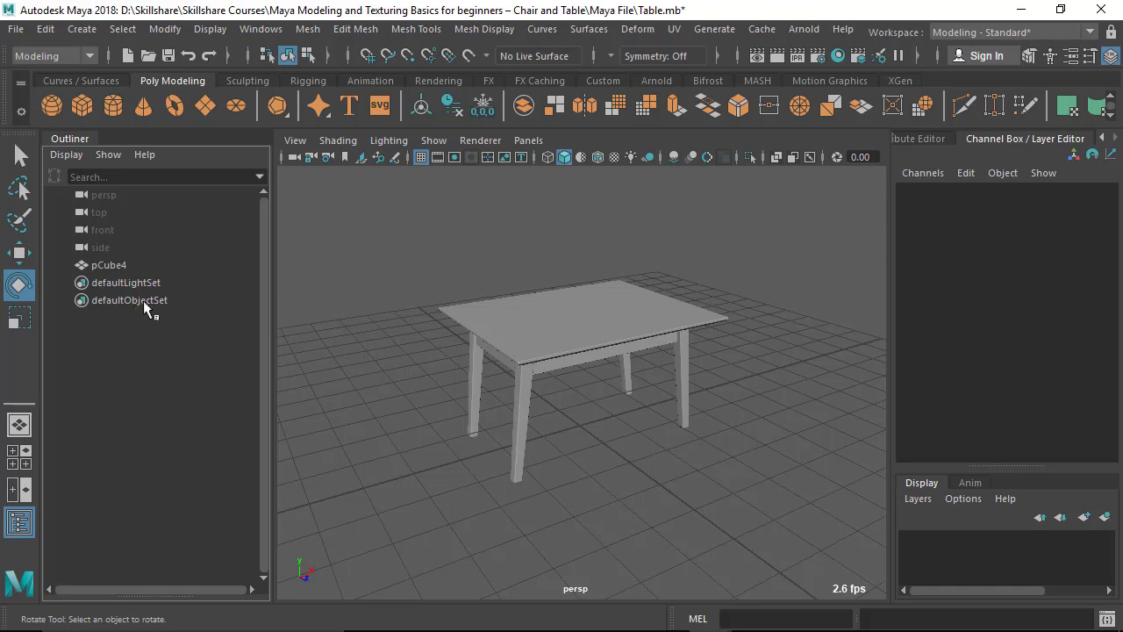
Select the combined table and close the Outliner.
{"action": "left_click", "coordinate": [527, 323]}
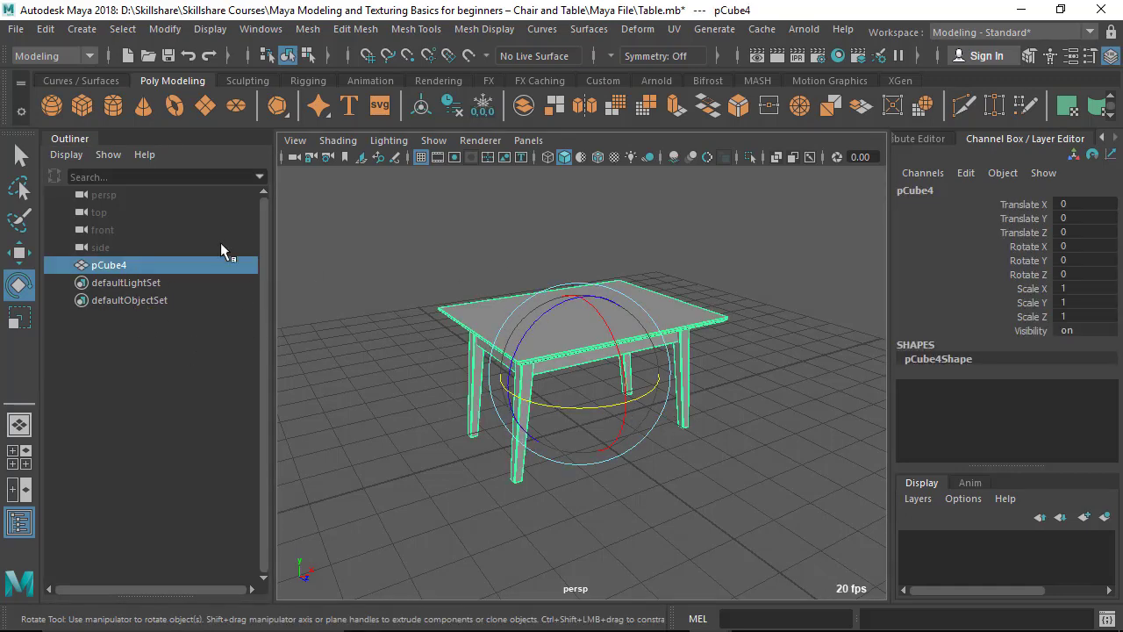
{"action": "left_click_drag", "start_coordinate": [70, 140], "coordinate": [81, 172]}
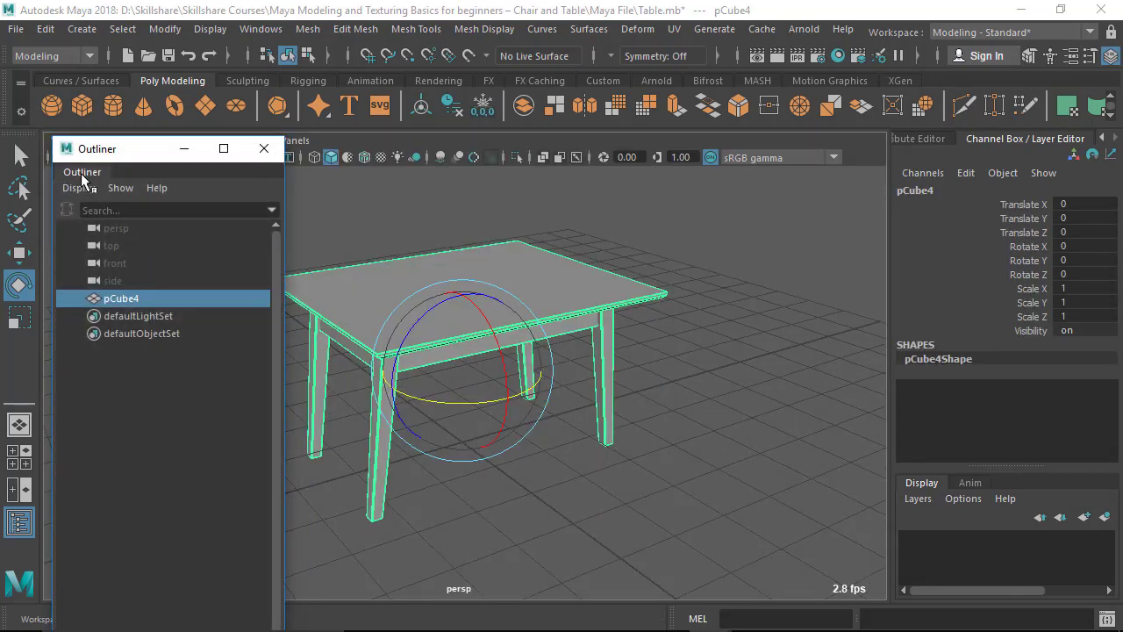
{"action": "left_click", "coordinate": [264, 150]}
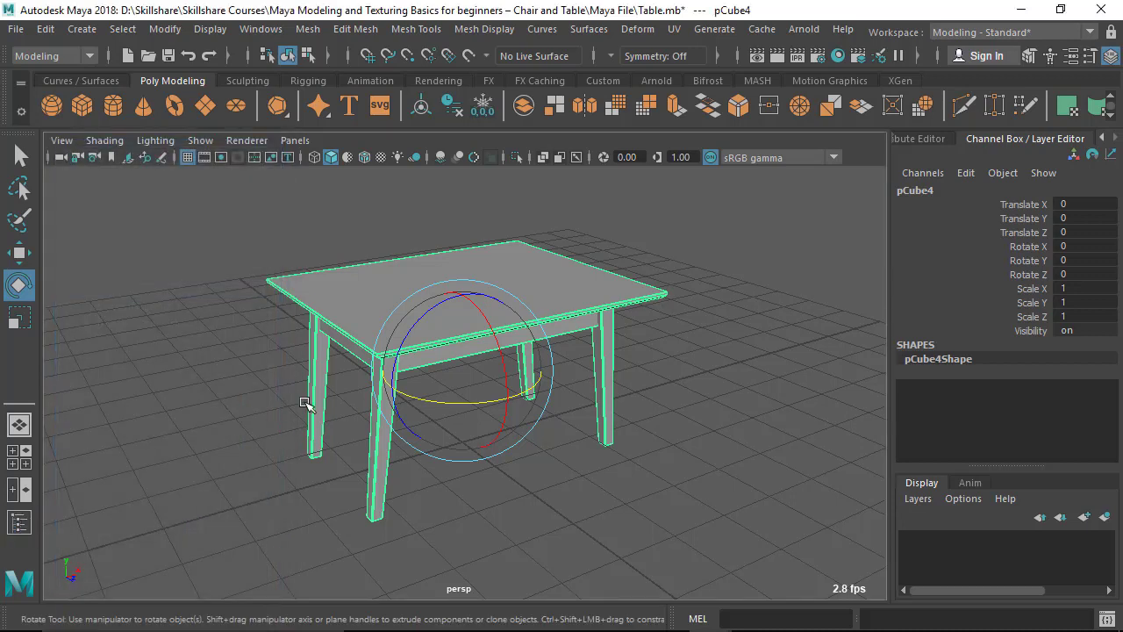
Try rotating the whole table about -25 degrees around the Y axis, then undo the rotation.
{"action": "left_click", "coordinate": [576, 394]}
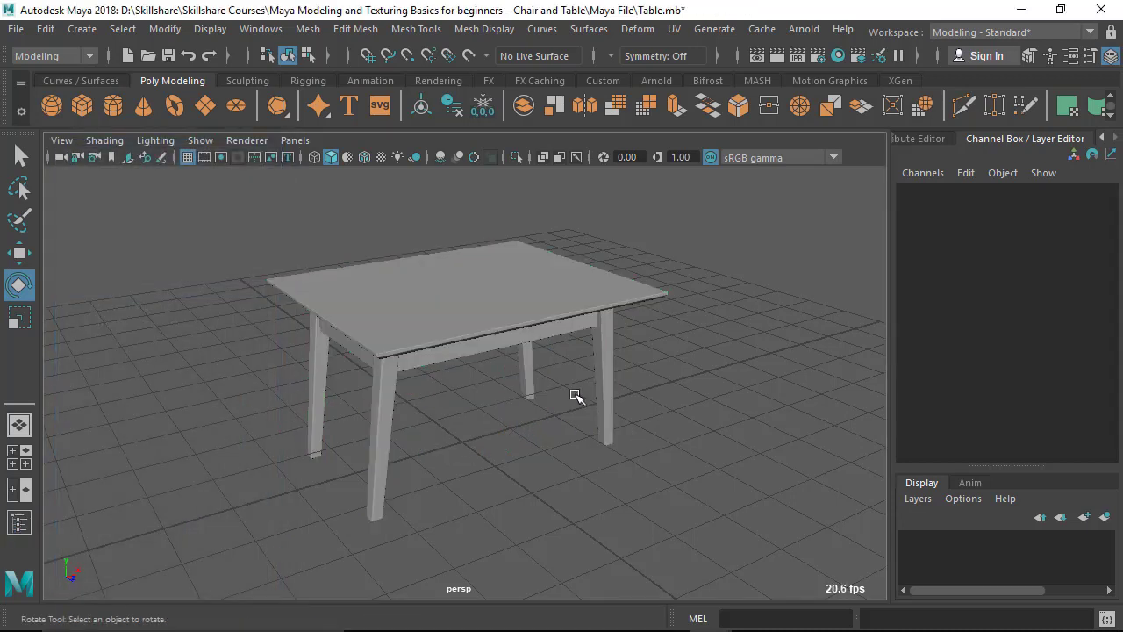
{"action": "left_click", "coordinate": [514, 311]}
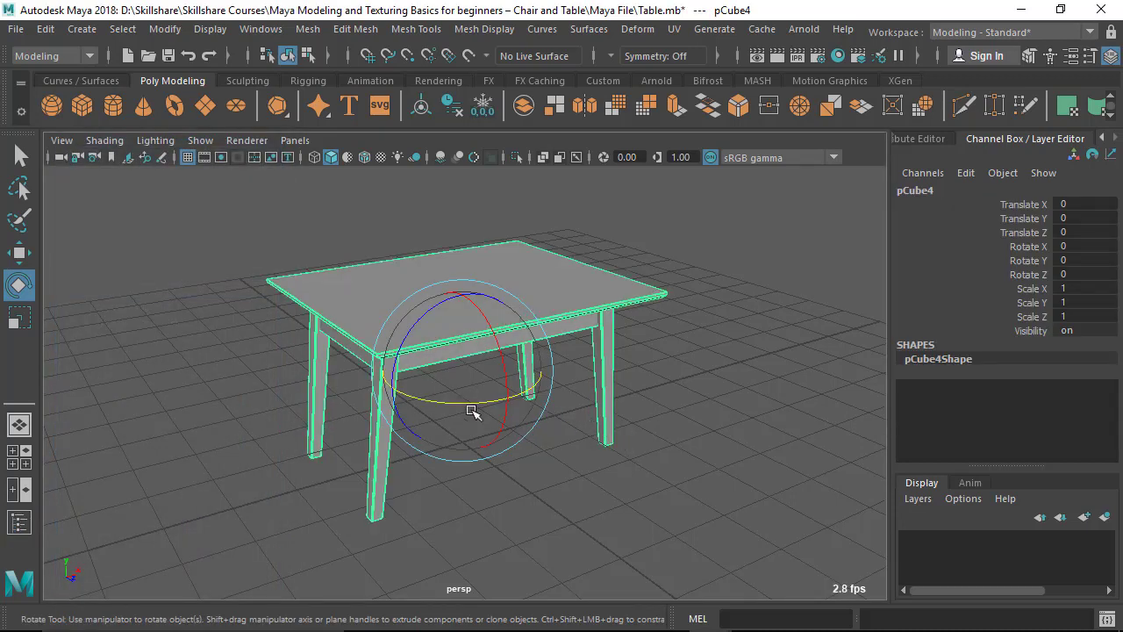
{"action": "left_click_drag", "start_coordinate": [463, 408], "coordinate": [429, 392]}
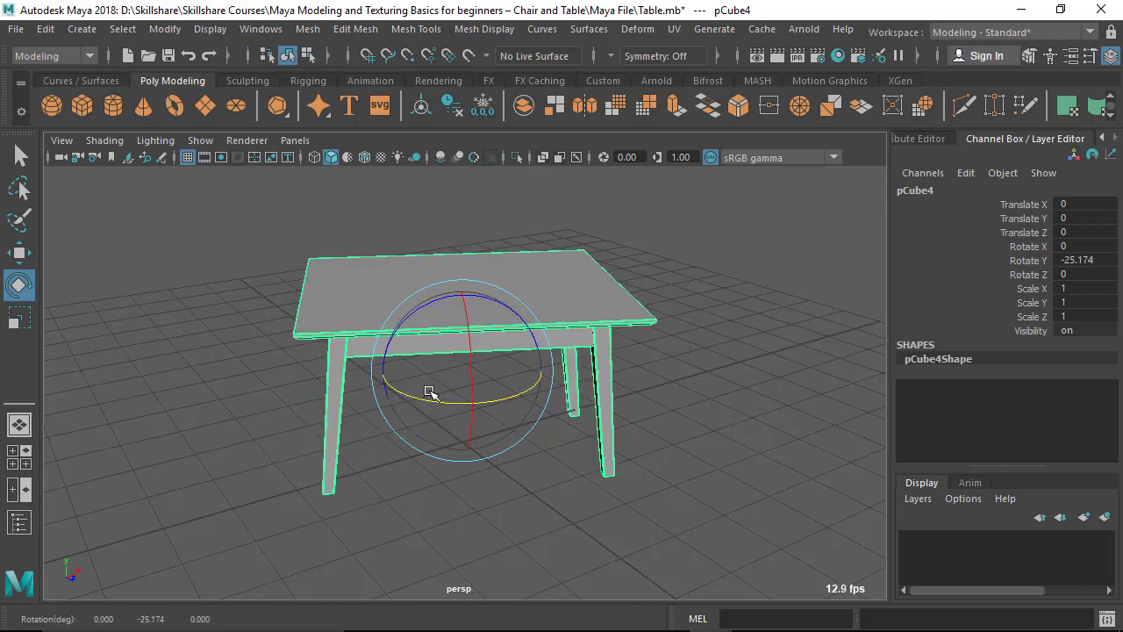
{"action": "key", "text": "ctrl+z"}
{"action": "key", "text": "ctrl+z"}
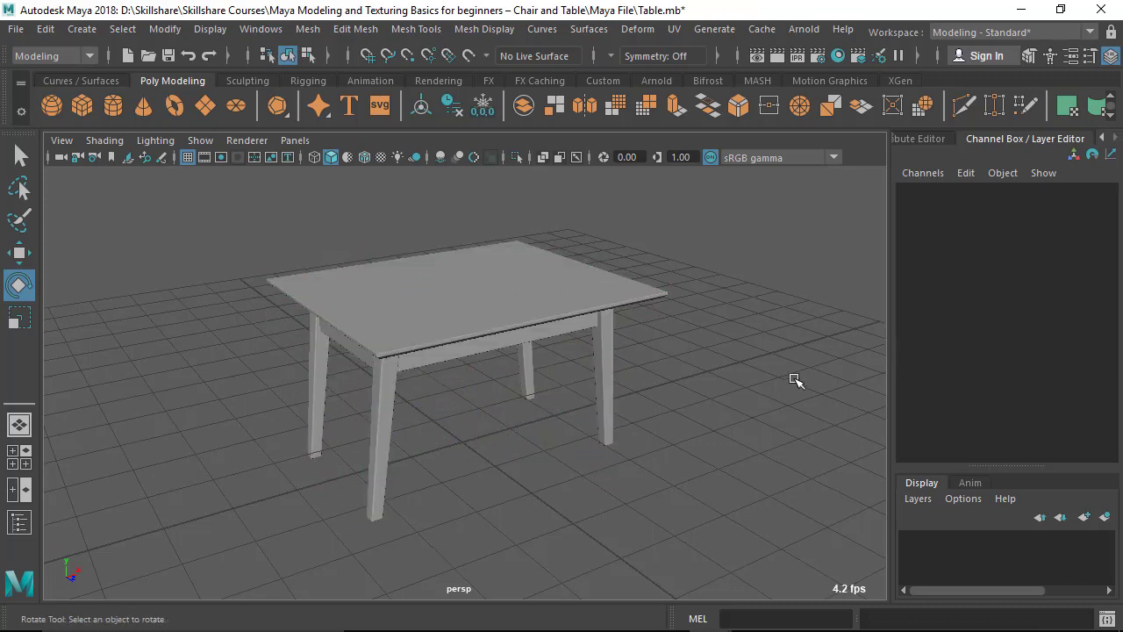
Reselect the table and assign it to a new display layer.
{"action": "left_click_drag", "start_coordinate": [739, 278], "coordinate": [453, 402]}
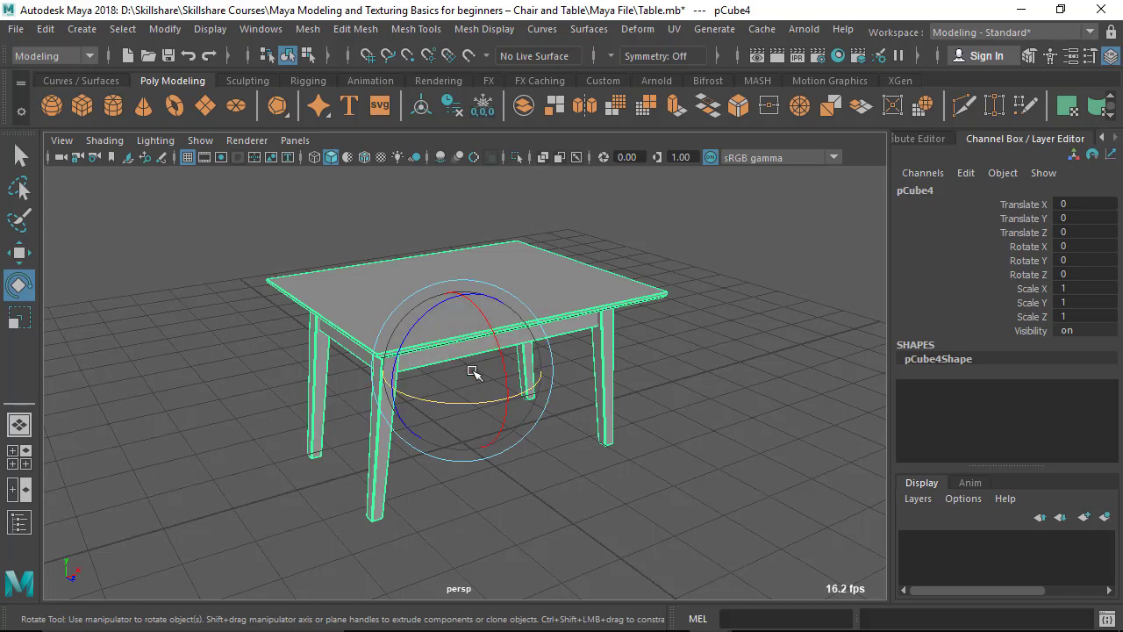
{"action": "left_click_drag", "start_coordinate": [645, 412], "coordinate": [561, 418], "text": "alt"}
{"action": "scroll", "coordinate": [566, 413], "scroll_direction": "down", "scroll_amount": 2}
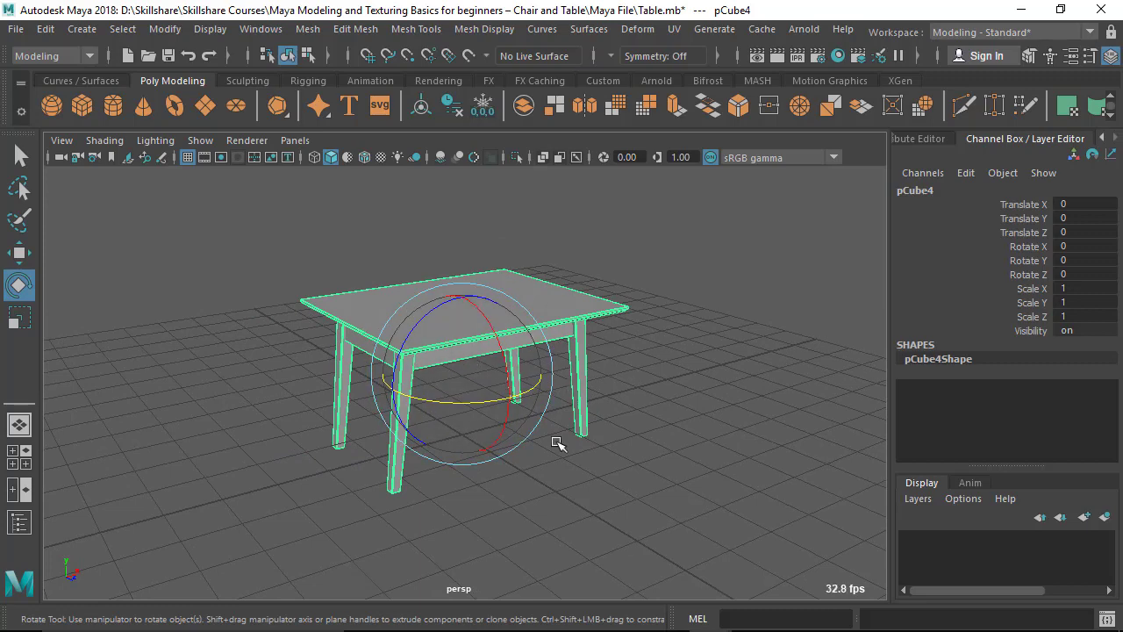
{"action": "left_click", "coordinate": [678, 281]}
{"action": "left_click_drag", "start_coordinate": [678, 281], "coordinate": [611, 344]}
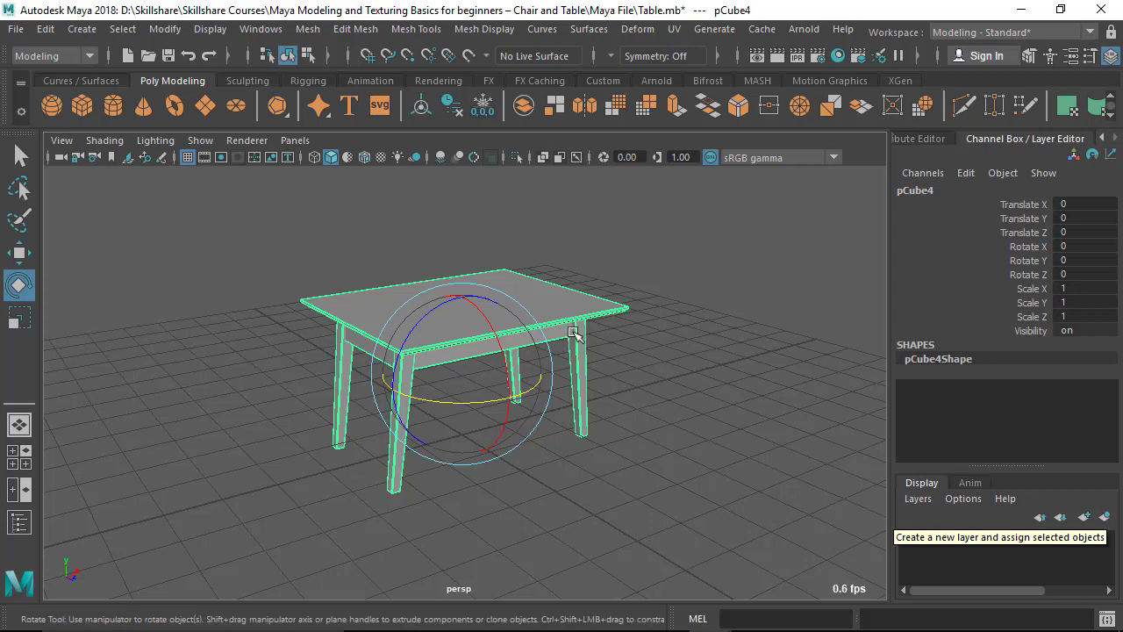
{"action": "left_click", "coordinate": [1105, 518]}
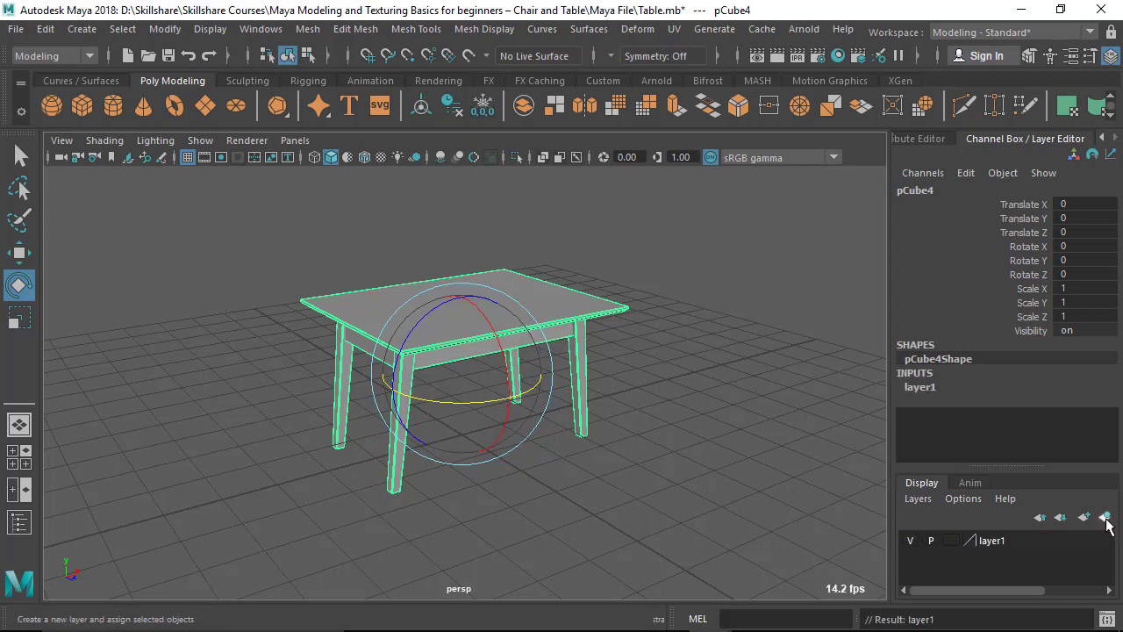
Toggle the table layer's visibility several times, leave the layer hidden and clear the selection.
{"action": "left_click", "coordinate": [910, 541]}
{"action": "left_click", "coordinate": [910, 541]}
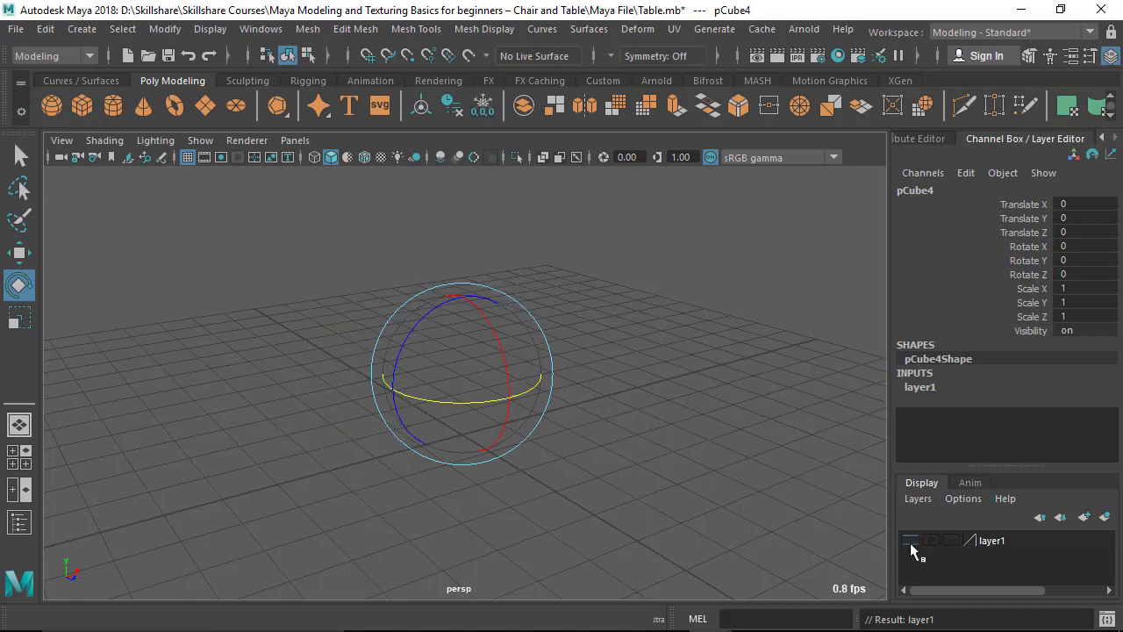
{"action": "left_click", "coordinate": [910, 540]}
{"action": "left_click", "coordinate": [910, 541]}
{"action": "left_click", "coordinate": [910, 540]}
{"action": "left_click", "coordinate": [909, 541]}
{"action": "left_click", "coordinate": [910, 540]}
{"action": "left_click", "coordinate": [910, 541]}
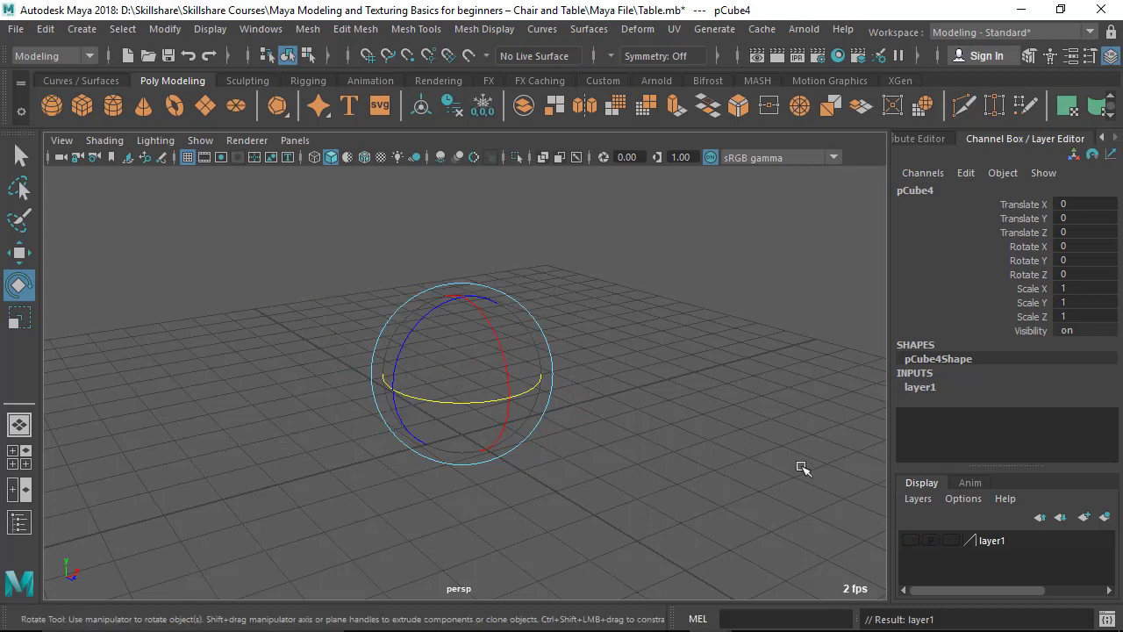
{"action": "left_click", "coordinate": [686, 479]}
{"action": "middle_click_drag", "start_coordinate": [539, 442], "coordinate": [566, 407], "text": "alt"}
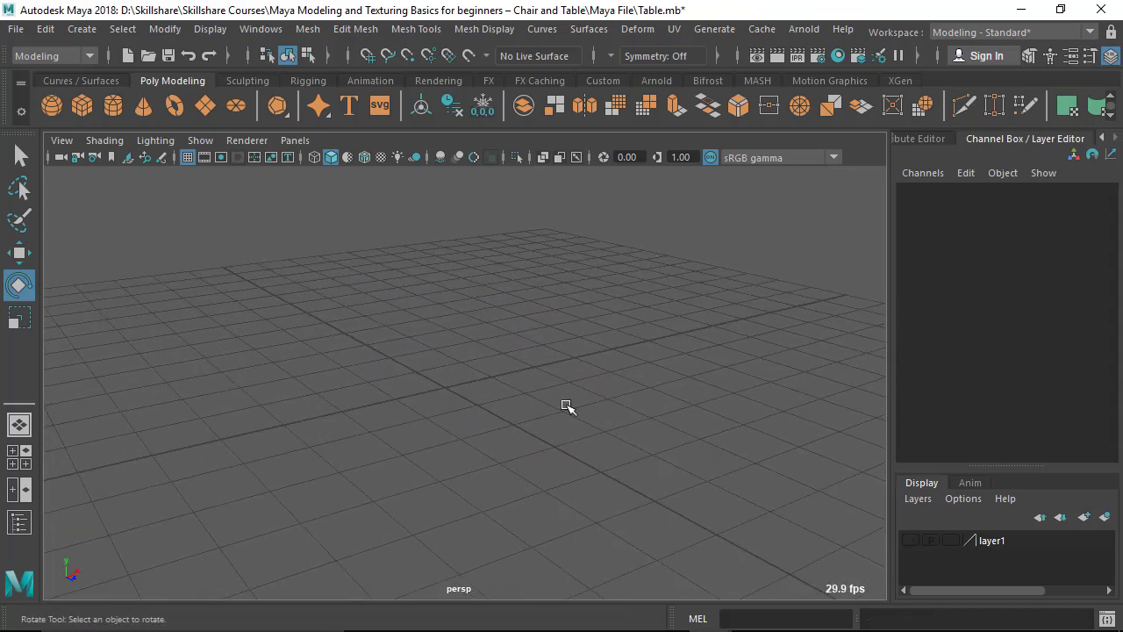
Switch to Photos to examine the chairs in the dining set reference image, then return to Maya.
{"action": "mouse_move", "coordinate": [730, 593]}
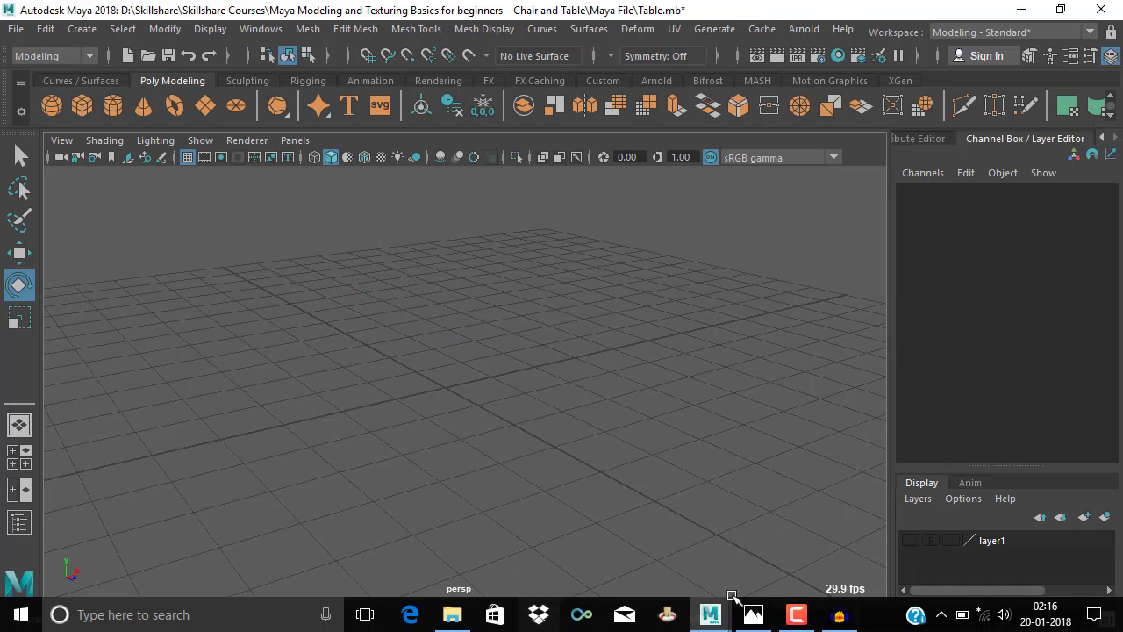
{"action": "left_click", "coordinate": [755, 616]}
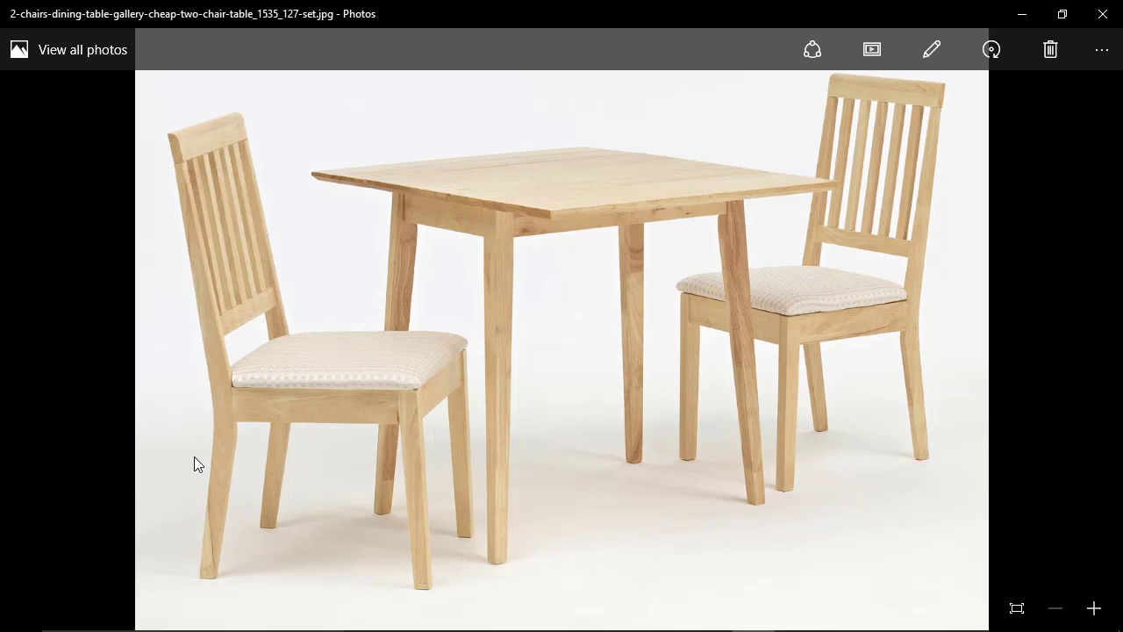
{"action": "left_click", "coordinate": [1018, 16]}
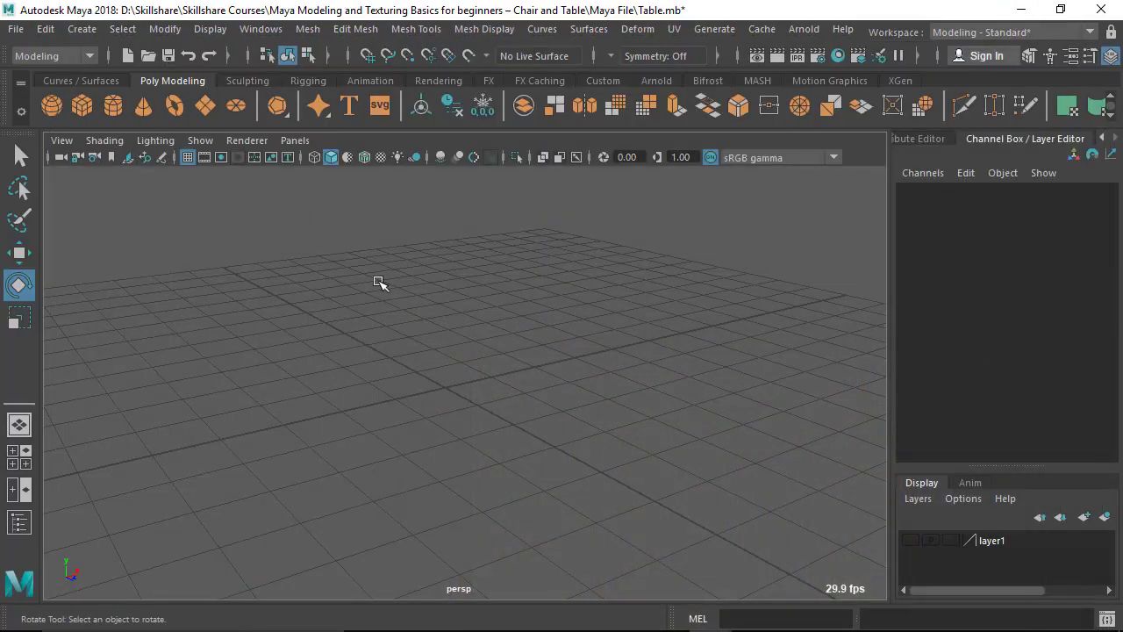
Turn off Interactive Creation for polygon primitives and create a default polygon cube at the origin.
{"action": "left_click", "coordinate": [79, 106]}
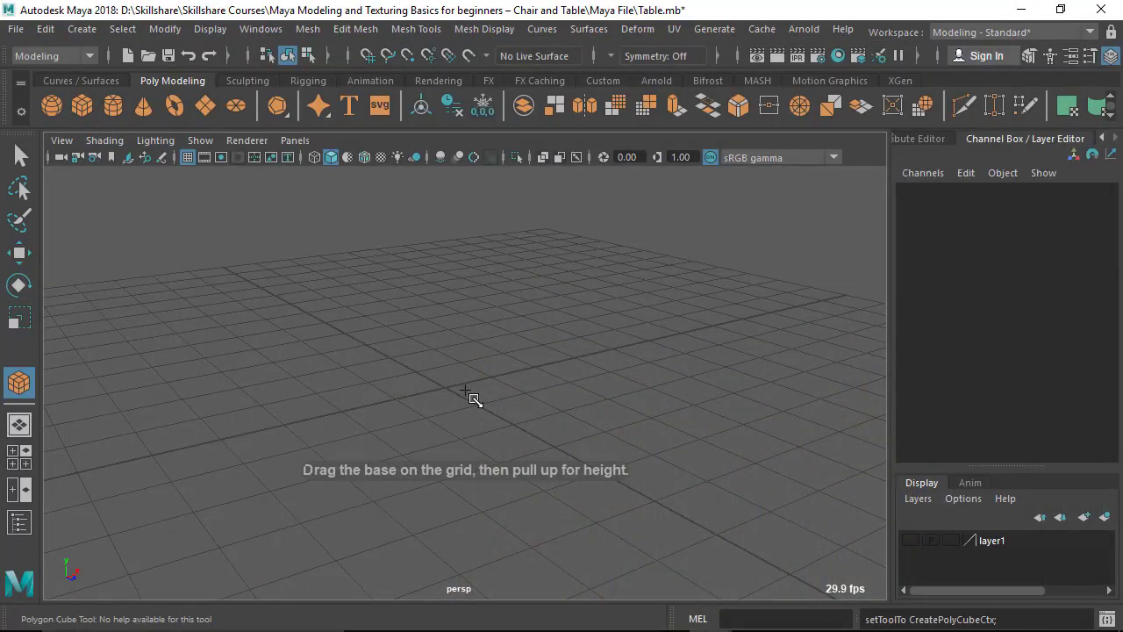
{"action": "left_click", "coordinate": [81, 29]}
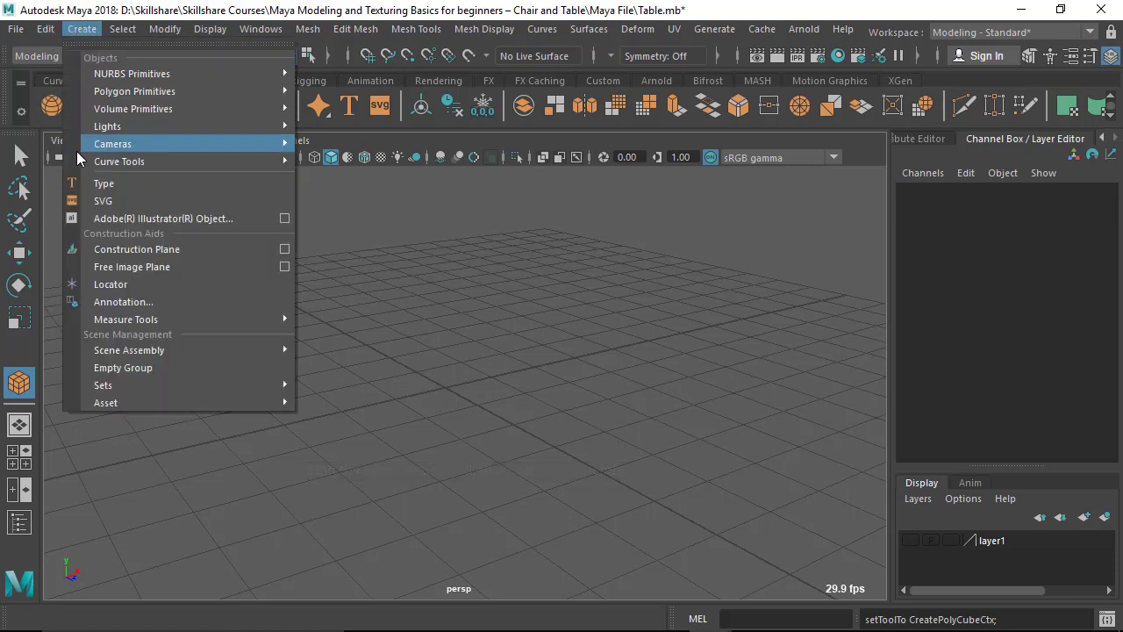
{"action": "mouse_move", "coordinate": [124, 99]}
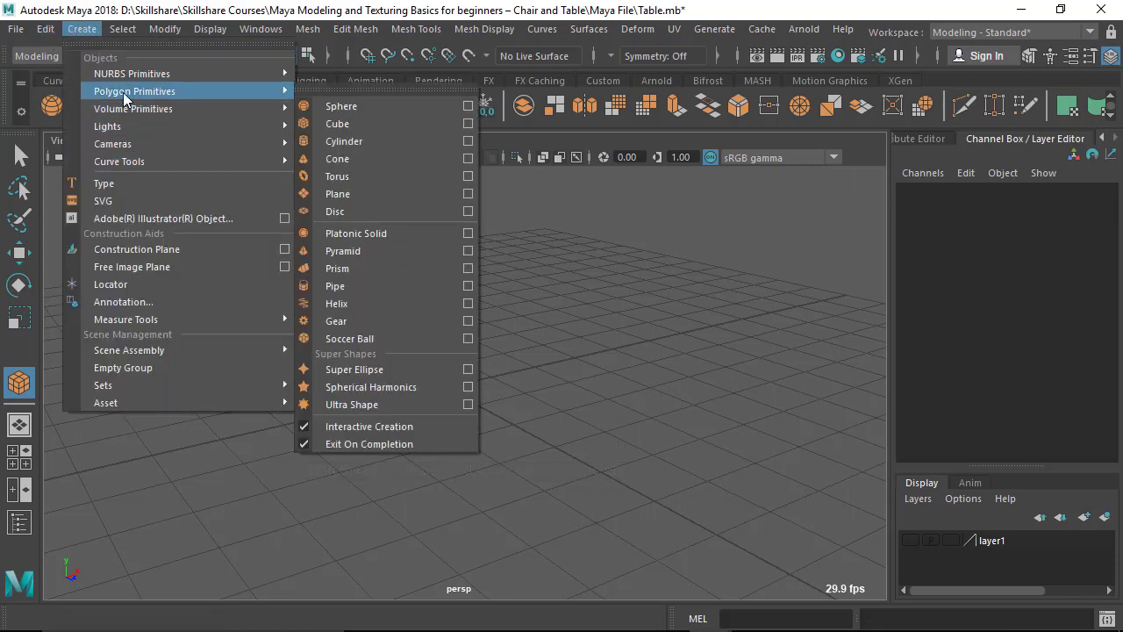
{"action": "left_click", "coordinate": [334, 427]}
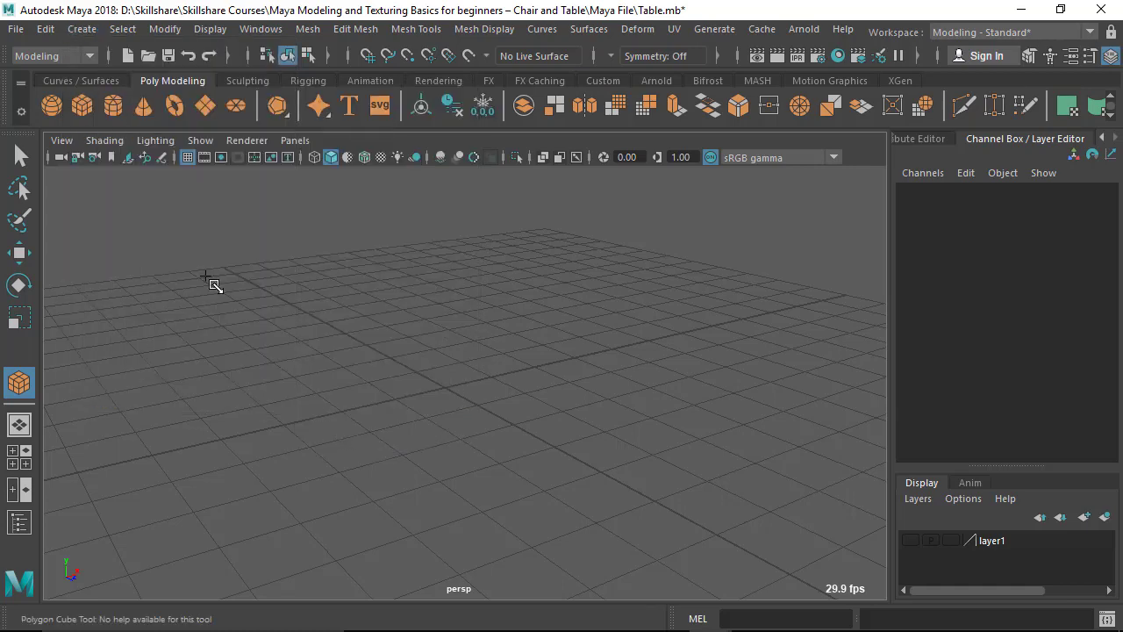
{"action": "left_click", "coordinate": [211, 269]}
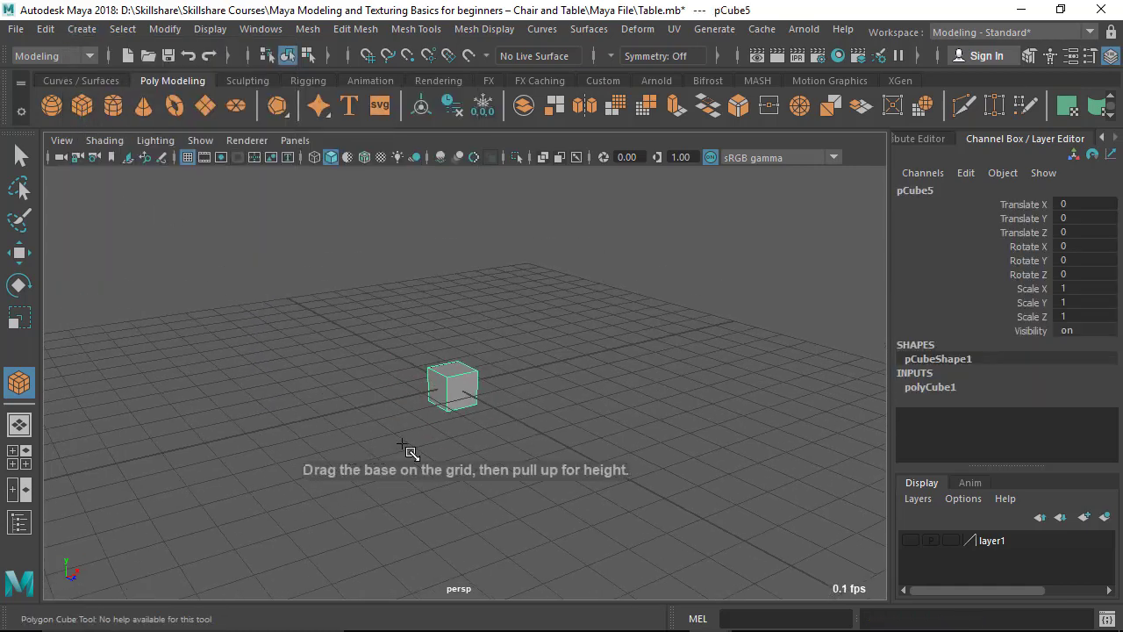
Scale the cube into a tall, thin post for a chair leg, about 0.47 in X and Z and 3.833 in Y.
{"action": "key", "text": "q"}
{"action": "left_click_drag", "start_coordinate": [457, 468], "coordinate": [547, 474], "text": "alt"}
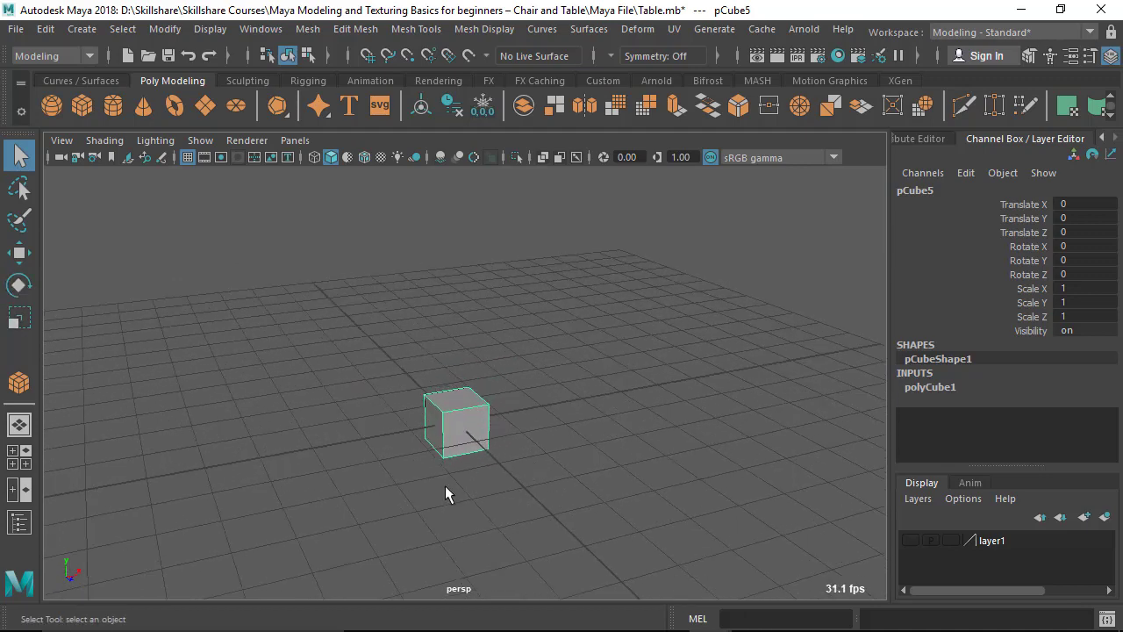
{"action": "key", "text": "r"}
{"action": "right_click_drag", "start_coordinate": [499, 484], "coordinate": [517, 555], "text": "alt"}
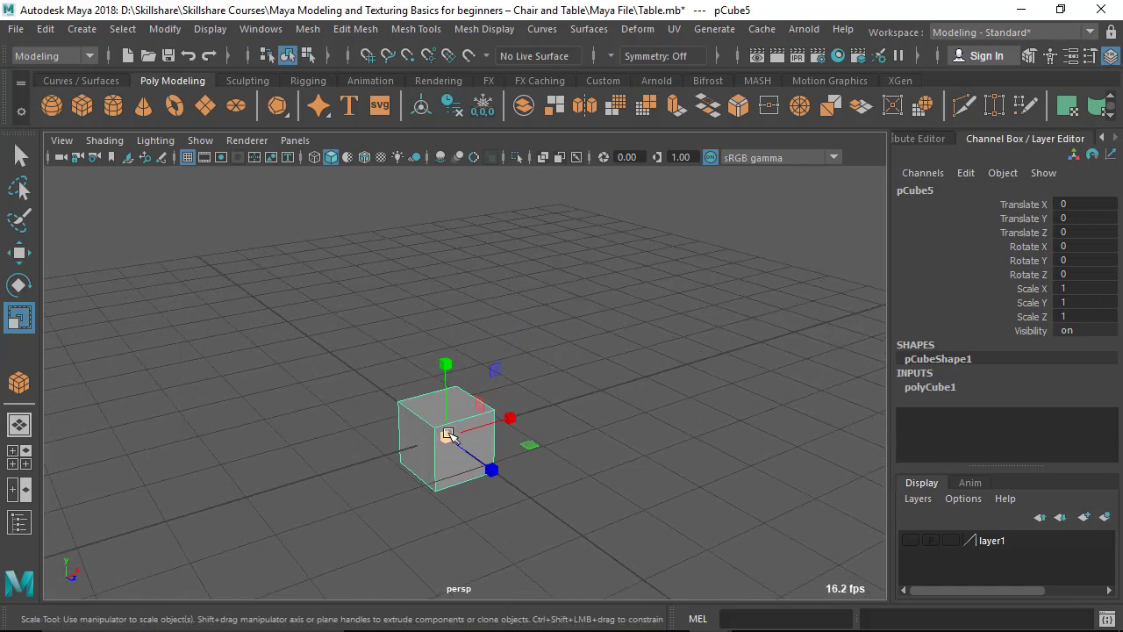
{"action": "left_click_drag", "start_coordinate": [448, 434], "coordinate": [439, 172]}
{"action": "left_click_drag", "start_coordinate": [436, 333], "coordinate": [483, 180], "text": "alt"}
{"action": "left_click_drag", "start_coordinate": [482, 359], "coordinate": [461, 439], "text": "alt"}
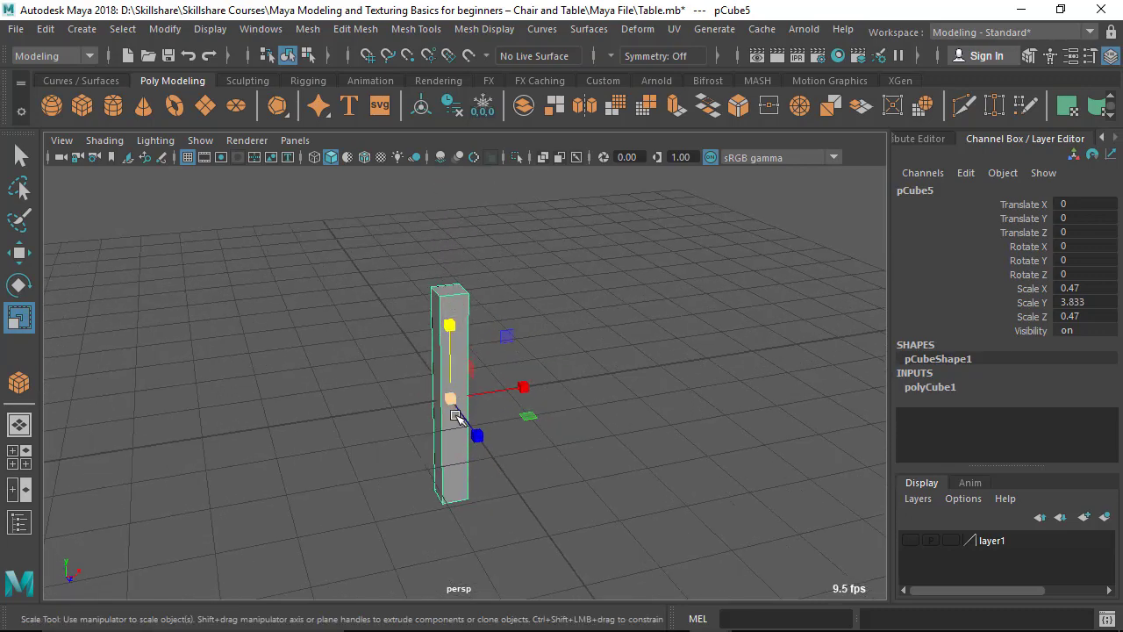
Switch to Photos to check the chair legs' proportions in the dining set reference image, then return to Maya.
{"action": "key", "text": "w"}
{"action": "left_click_drag", "start_coordinate": [477, 475], "coordinate": [579, 460], "text": "alt"}
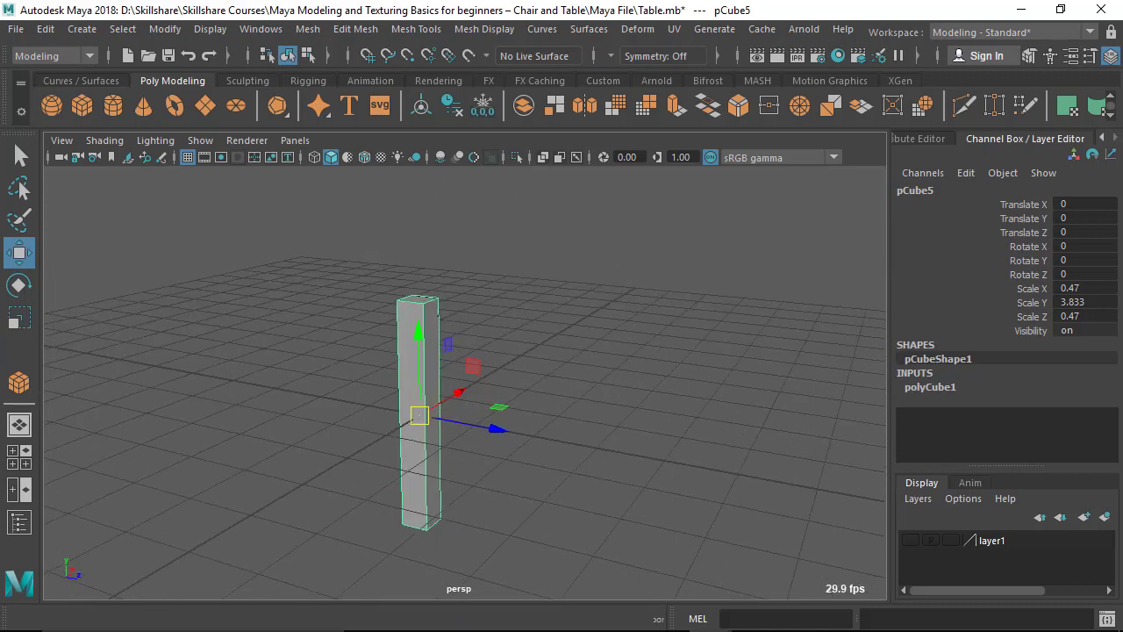
{"action": "left_click", "coordinate": [753, 614]}
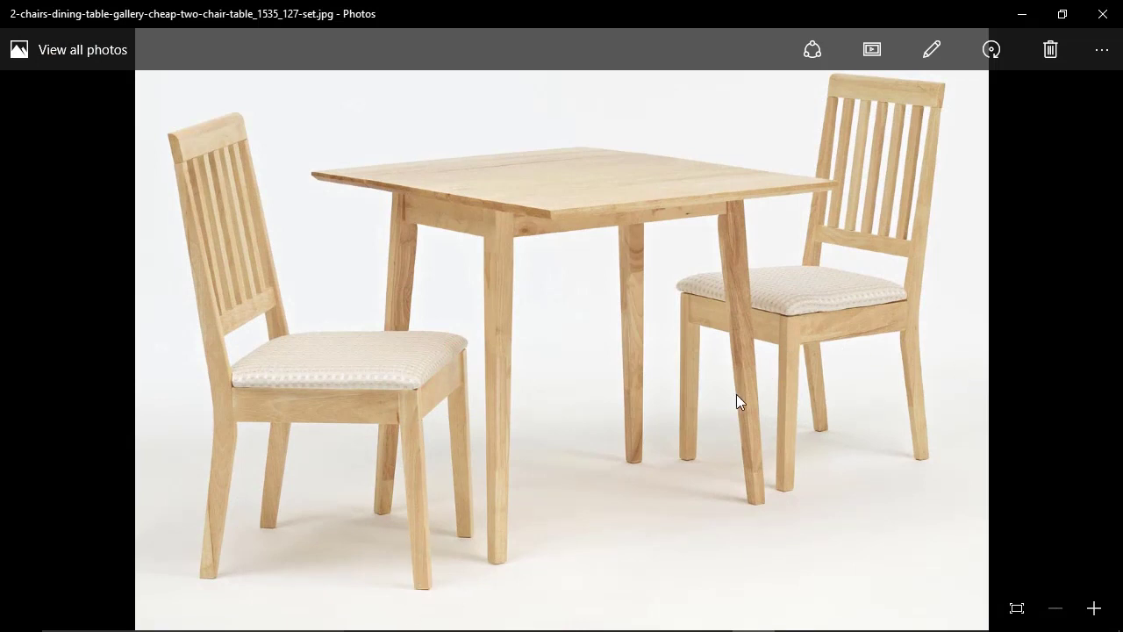
{"action": "left_click", "coordinate": [1032, 15]}
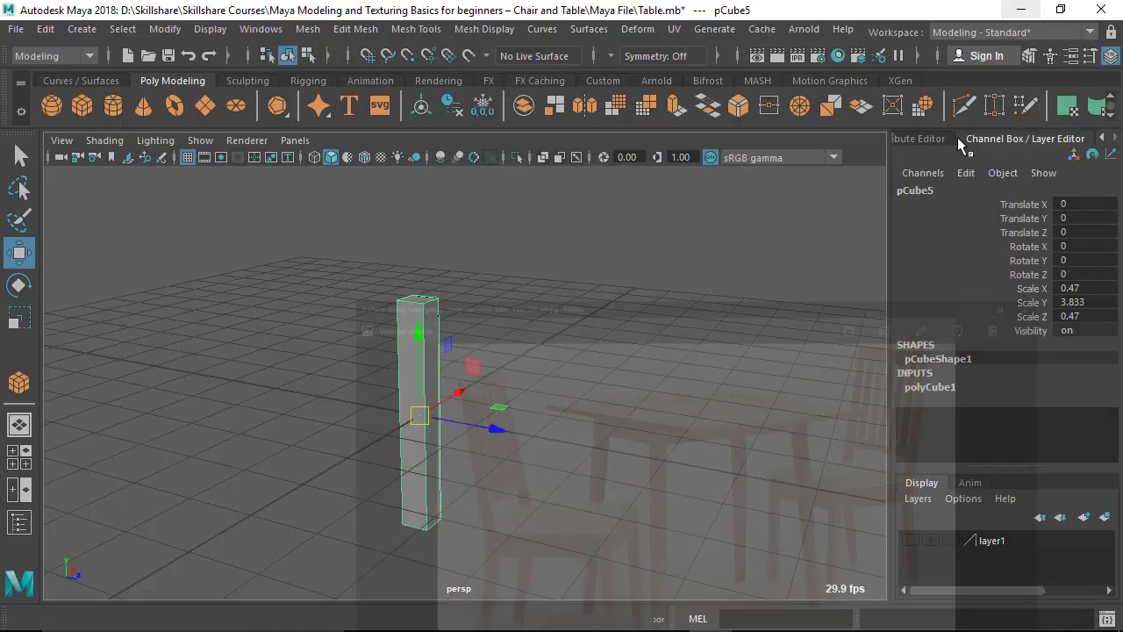
Rescale the chair leg to about 0.363 in X and Z and 3.651 in Y.
{"action": "left_click_drag", "start_coordinate": [376, 473], "coordinate": [358, 440], "text": "alt"}
{"action": "key", "text": "r"}
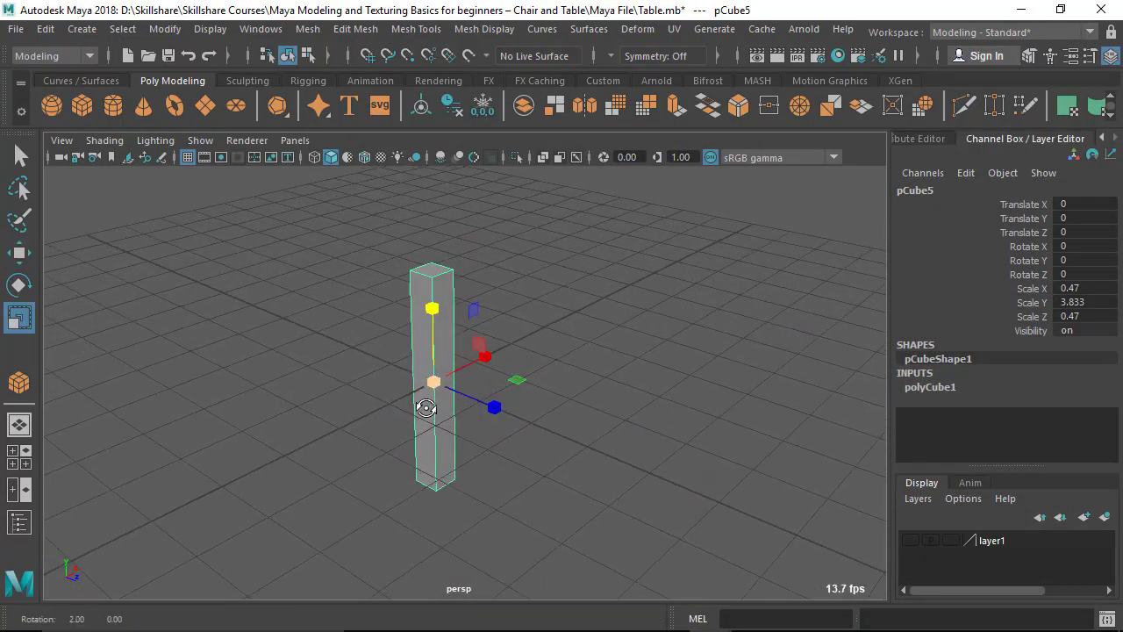
{"action": "left_click_drag", "start_coordinate": [431, 383], "coordinate": [409, 381]}
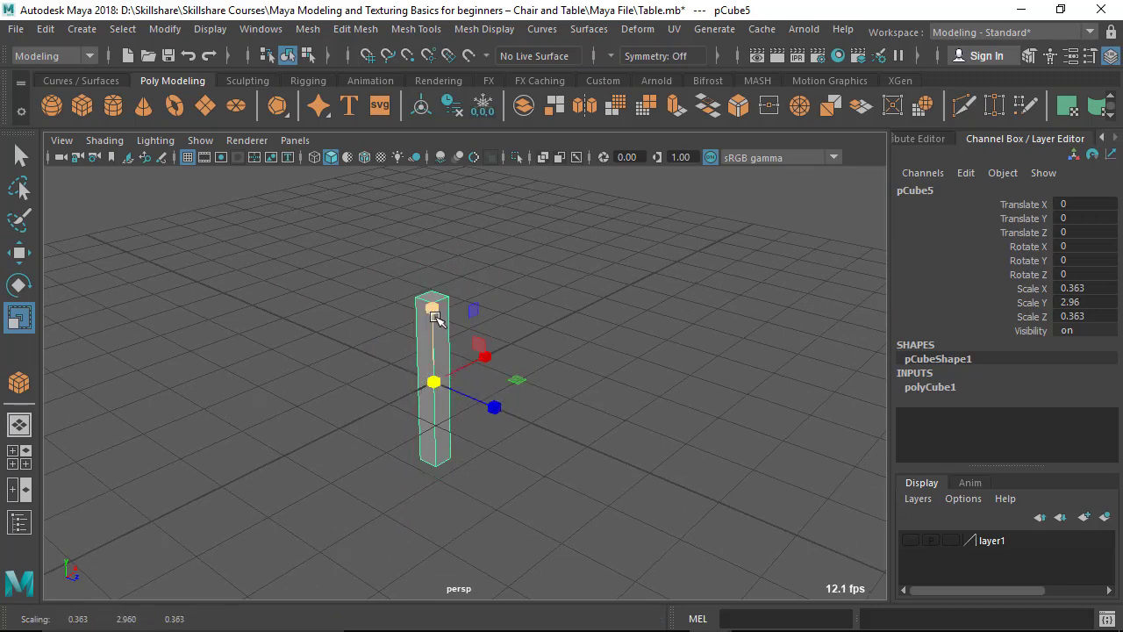
{"action": "left_click_drag", "start_coordinate": [430, 311], "coordinate": [437, 291]}
{"action": "key", "text": "w"}
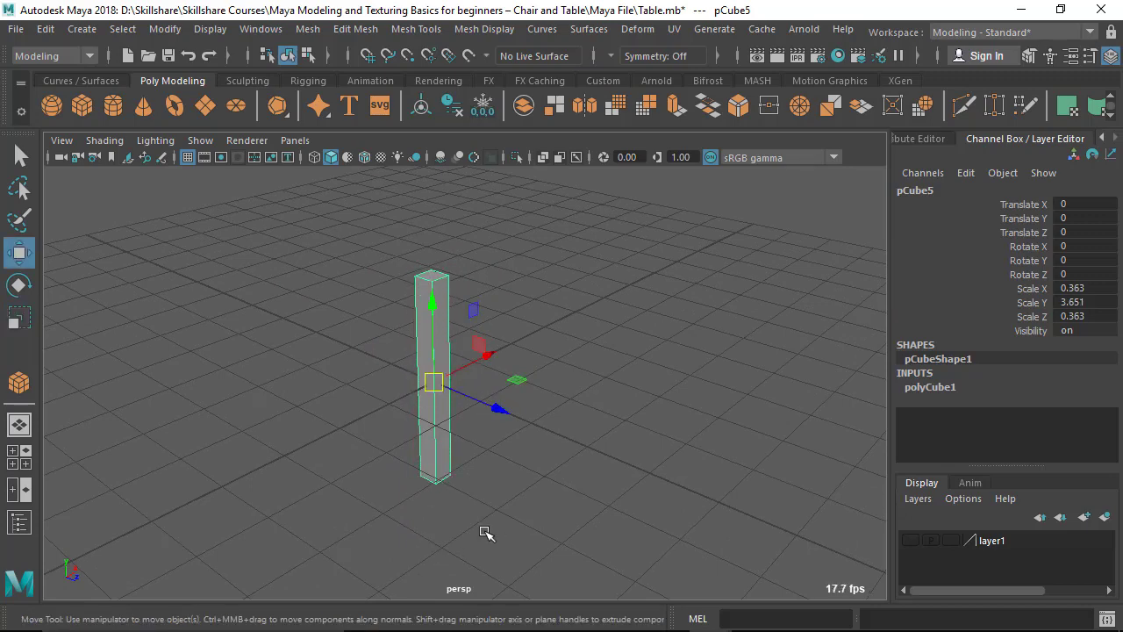
Move the chair leg away from the origin along Z to about 1.411.
{"action": "left_click_drag", "start_coordinate": [505, 473], "coordinate": [427, 368], "text": "alt"}
{"action": "right_click_drag", "start_coordinate": [426, 368], "coordinate": [312, 320], "text": "alt"}
{"action": "right_click_drag", "start_coordinate": [379, 403], "coordinate": [504, 459], "text": "alt"}
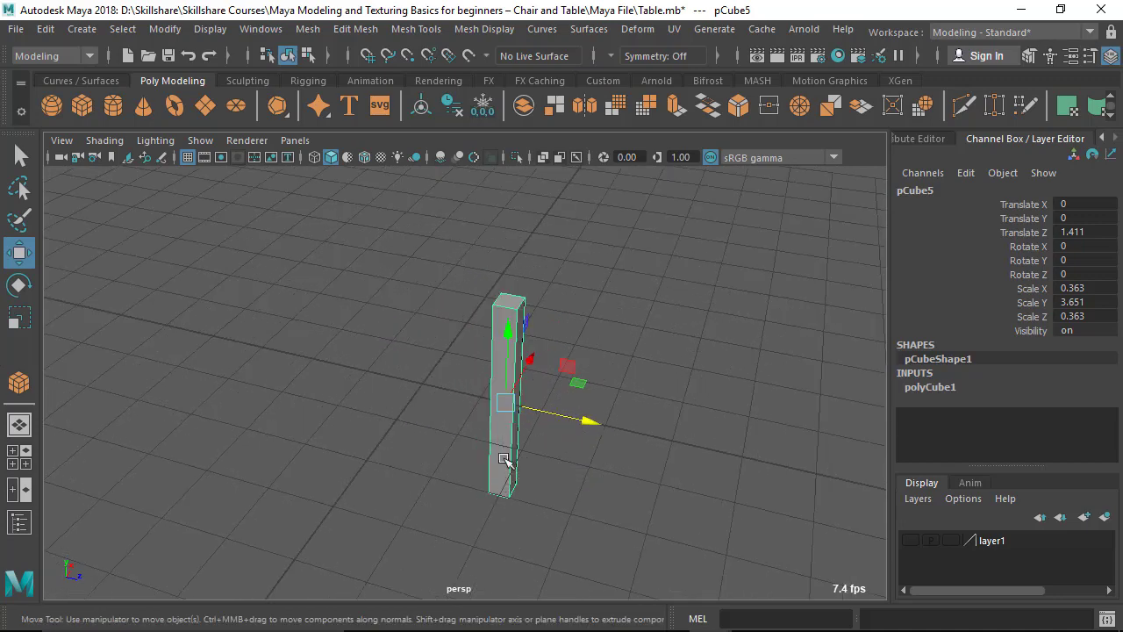
{"action": "mouse_move", "coordinate": [520, 439]}
{"action": "left_mouse_down", "text": "alt"}
{"action": "mouse_move", "coordinate": [514, 454]}
{"action": "mouse_move", "coordinate": [442, 447]}
{"action": "mouse_move", "coordinate": [476, 453]}
{"action": "mouse_move", "coordinate": [521, 438]}
{"action": "left_mouse_up", "text": "alt"}
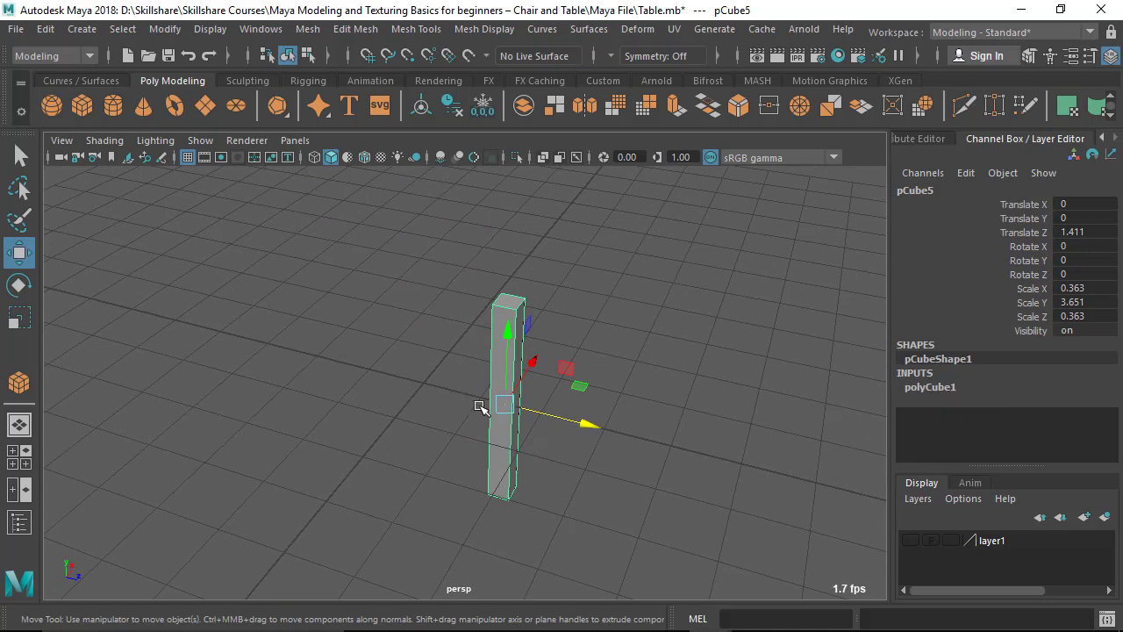
Snap the leg's pivot to the grid origin, then turn grid snapping off.
{"action": "key", "text": "d"}
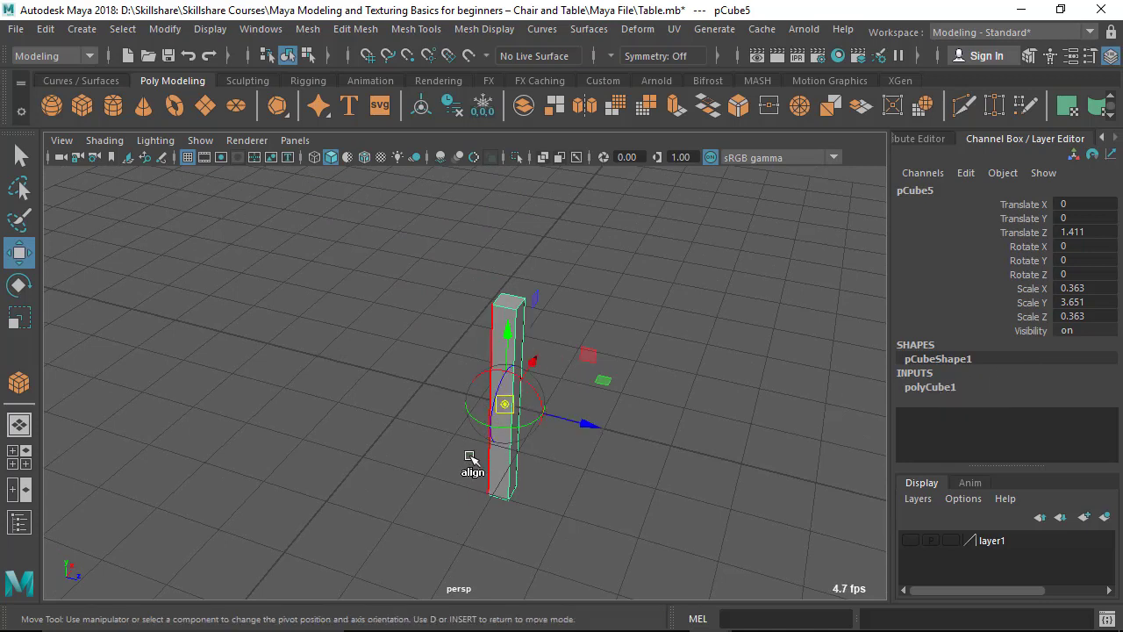
{"action": "left_click", "coordinate": [369, 55]}
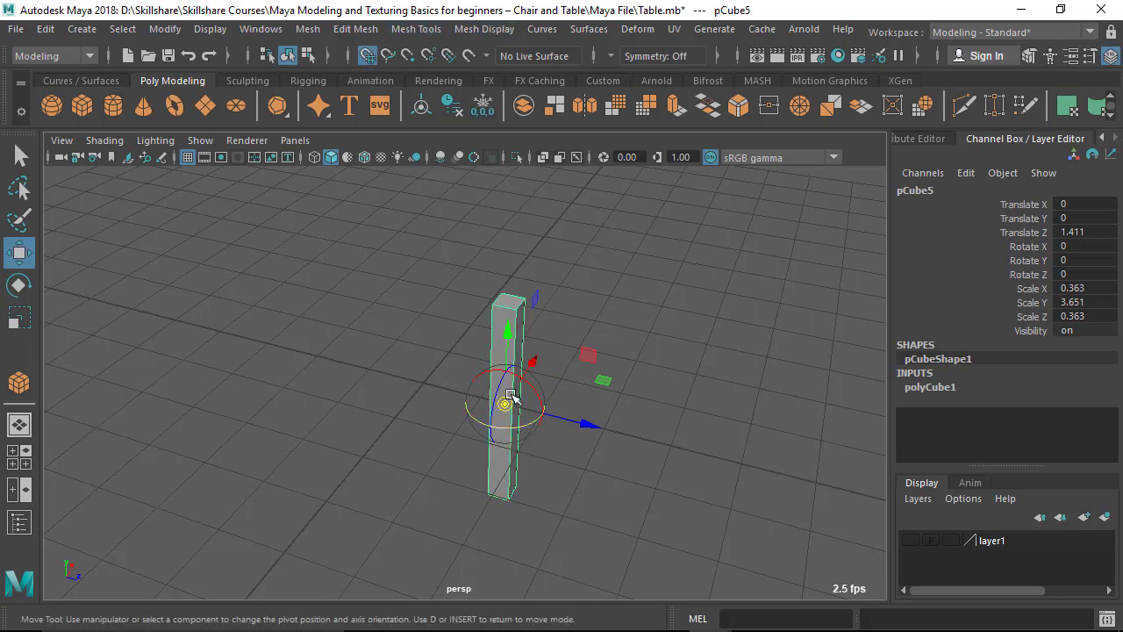
{"action": "left_click_drag", "start_coordinate": [502, 404], "coordinate": [425, 387]}
{"action": "key", "text": "d"}
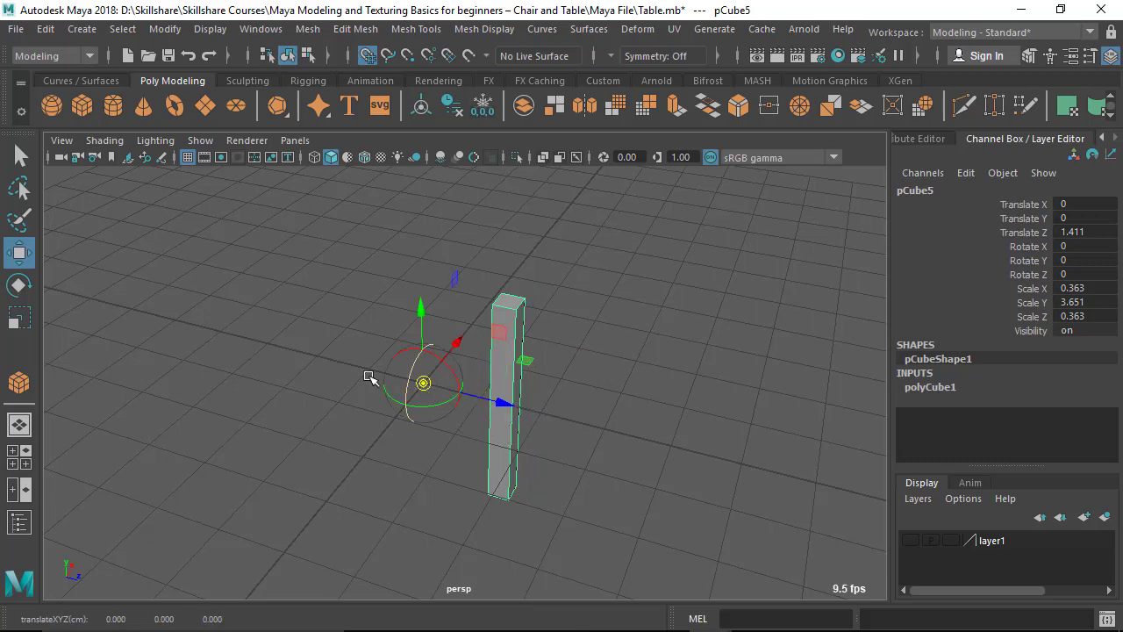
{"action": "key", "text": "d"}
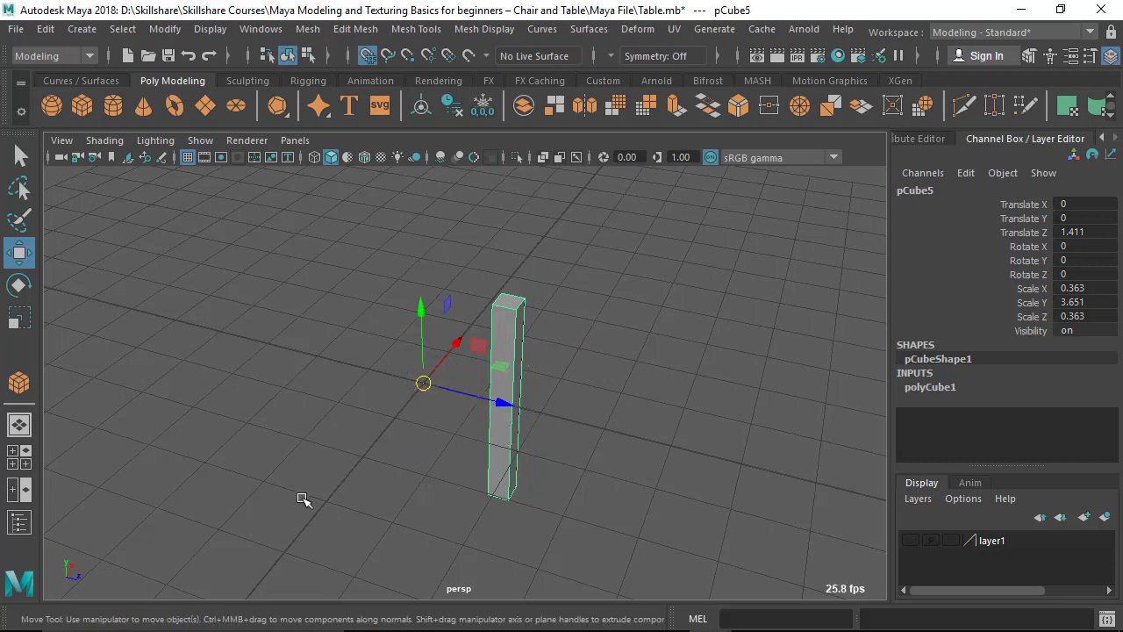
{"action": "left_click", "coordinate": [368, 56]}
Duplicate the chair leg and set the copy's Scale Z to -0.363 to mirror it across the origin.
{"action": "left_click_drag", "start_coordinate": [518, 466], "coordinate": [418, 477], "text": "alt"}
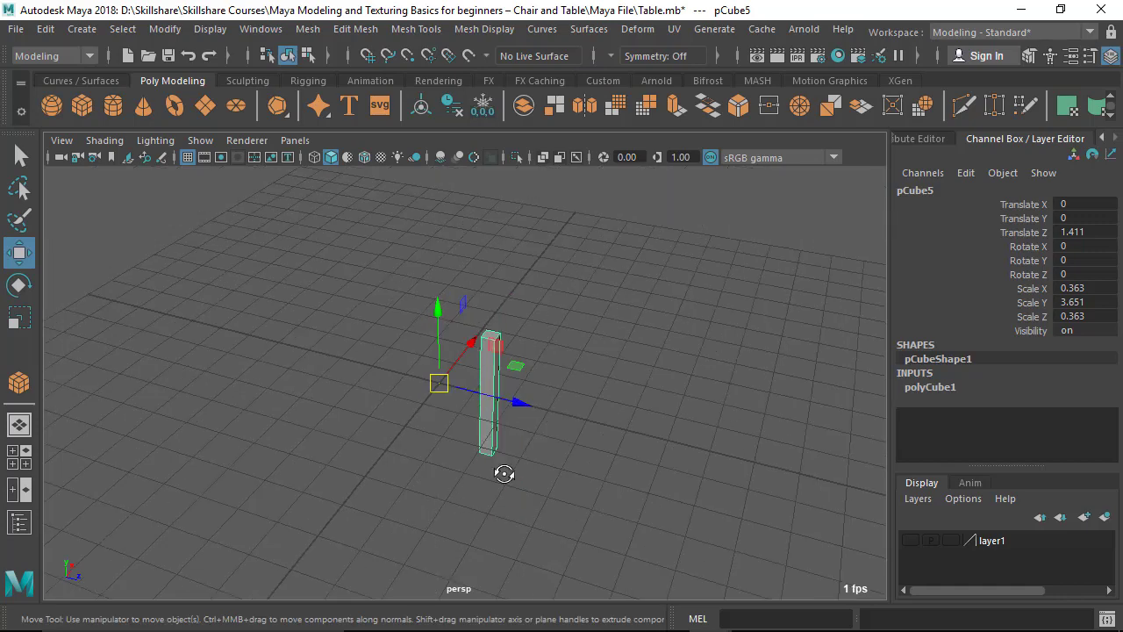
{"action": "left_click_drag", "start_coordinate": [504, 471], "coordinate": [475, 469], "text": "alt"}
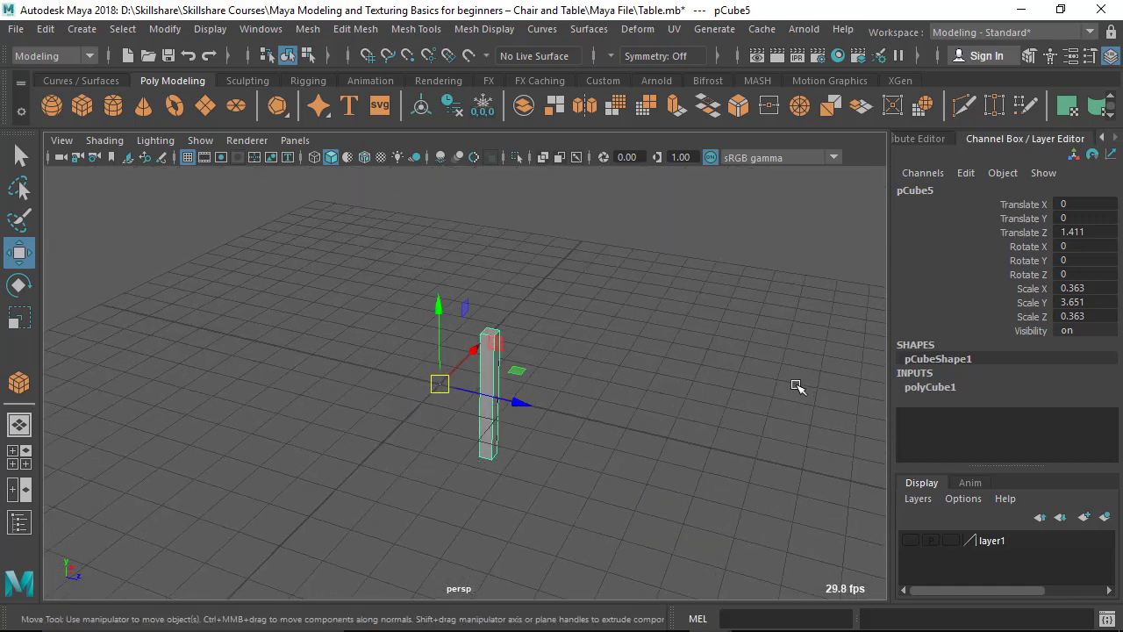
{"action": "left_click", "coordinate": [46, 29]}
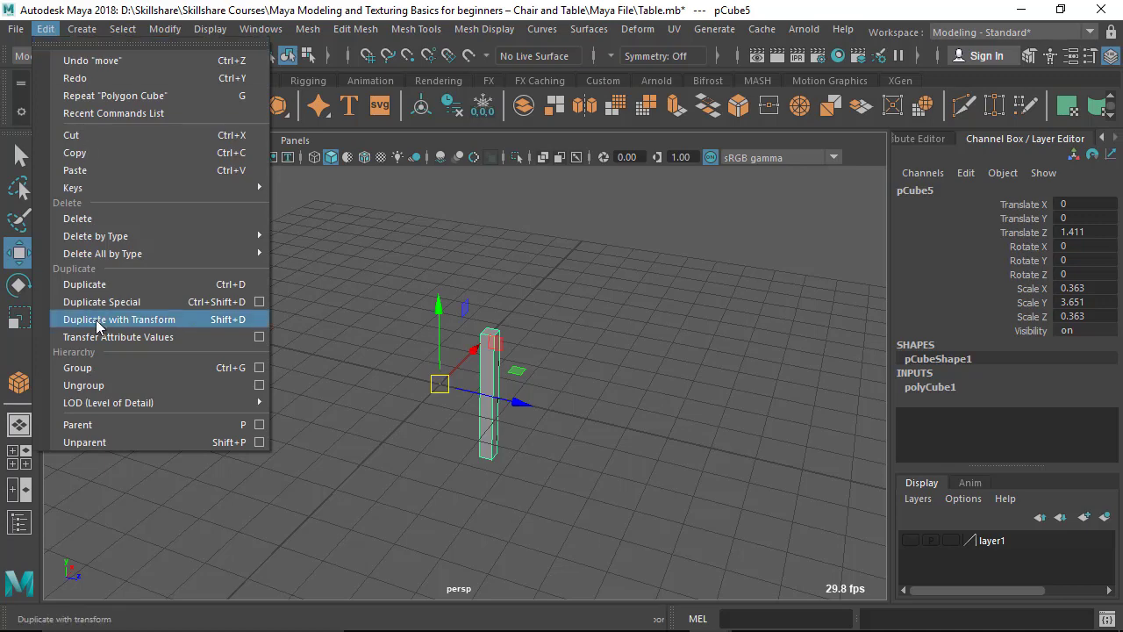
{"action": "left_click", "coordinate": [96, 284]}
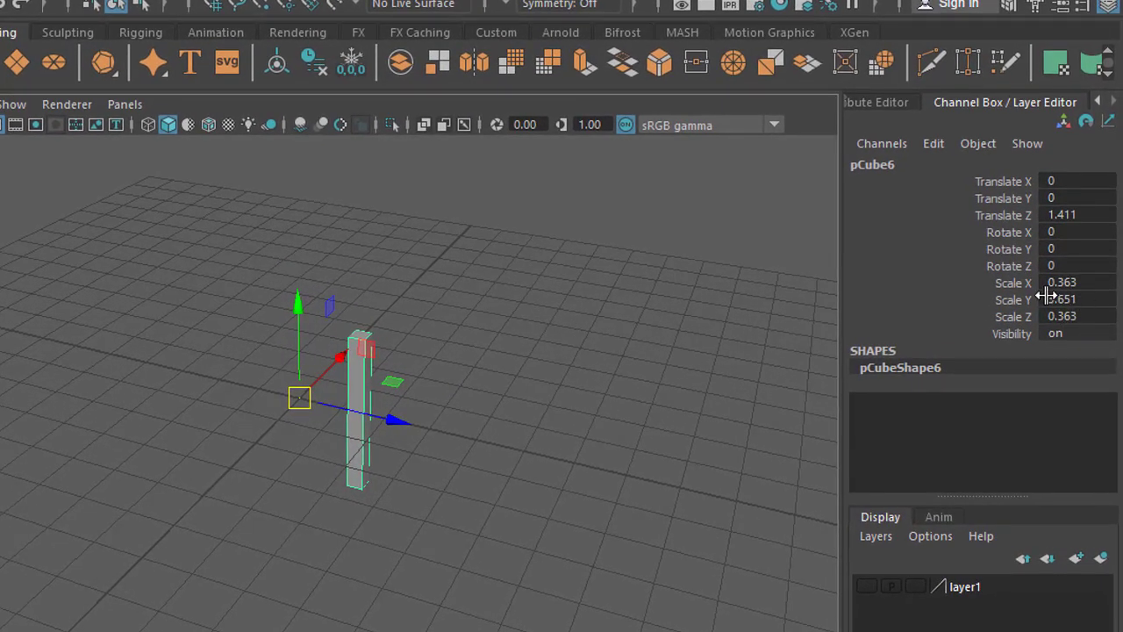
{"action": "left_click", "coordinate": [1049, 318]}
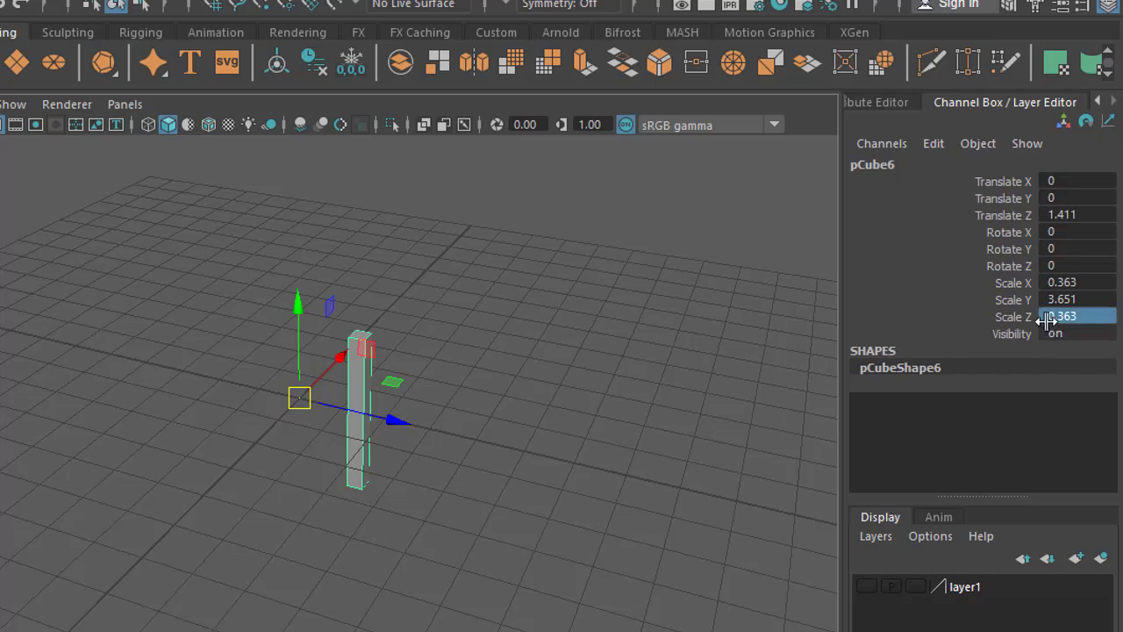
{"action": "left_click", "coordinate": [1048, 321]}
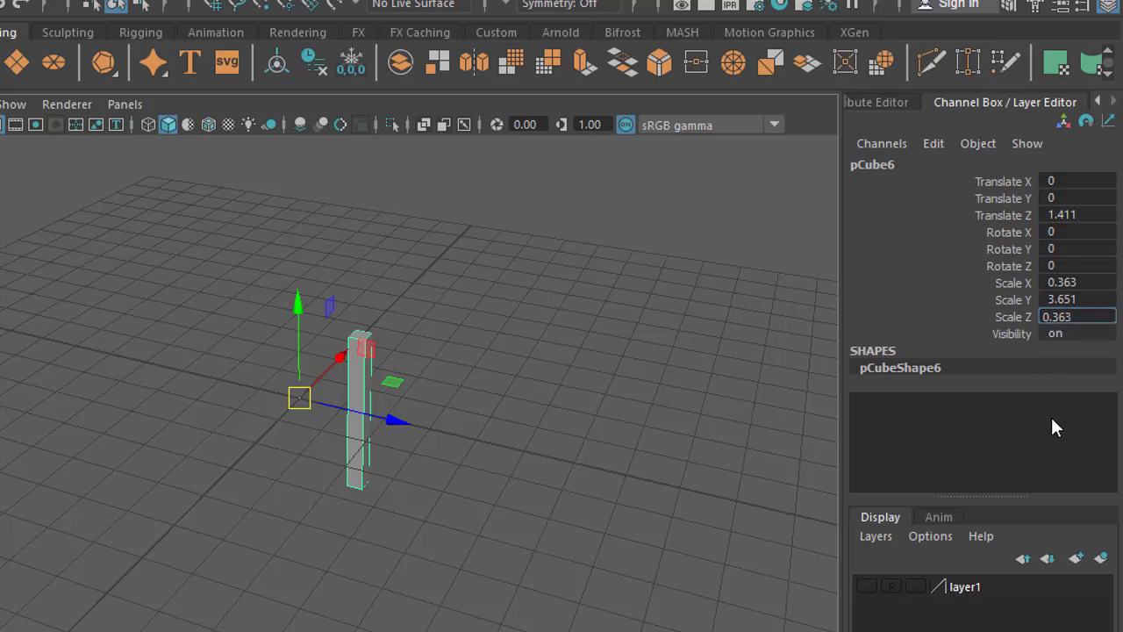
{"action": "type", "text": "-"}
{"action": "key", "text": "Return"}
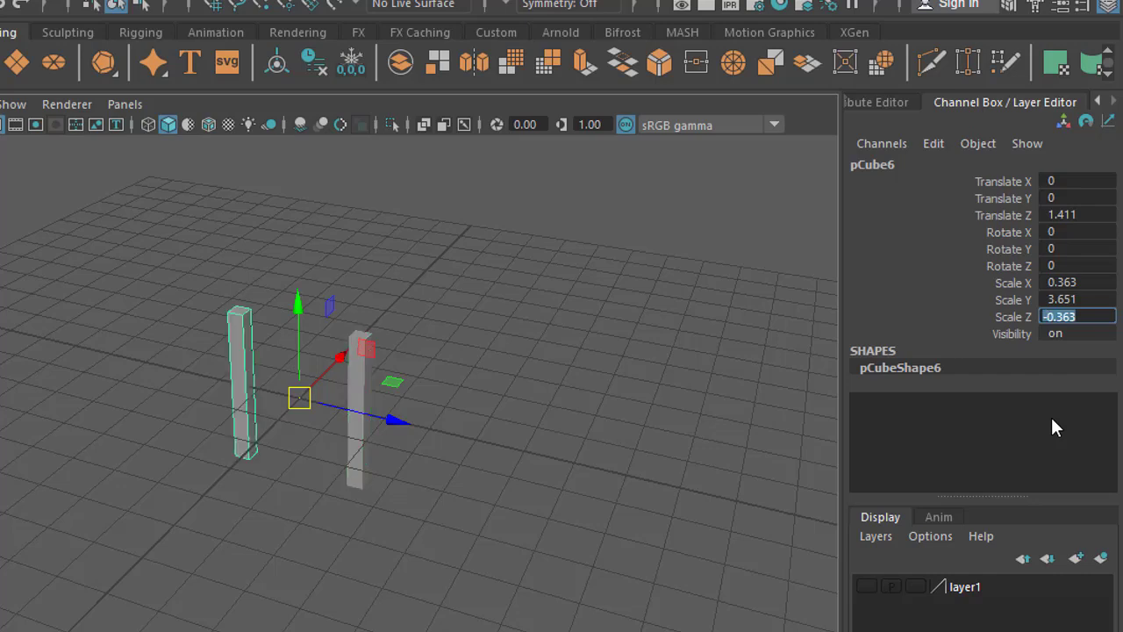
Inspect the mirrored pair of legs from several angles and clear the selection.
{"action": "left_click_drag", "start_coordinate": [227, 446], "coordinate": [189, 450], "text": "alt"}
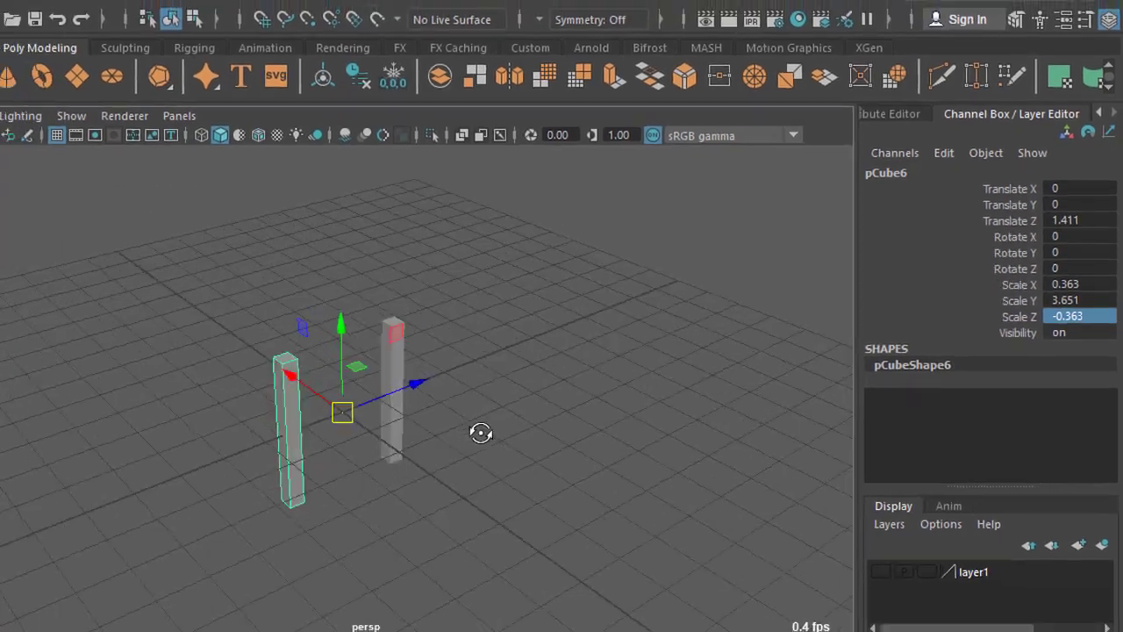
{"action": "left_click_drag", "start_coordinate": [345, 427], "coordinate": [544, 459], "text": "alt"}
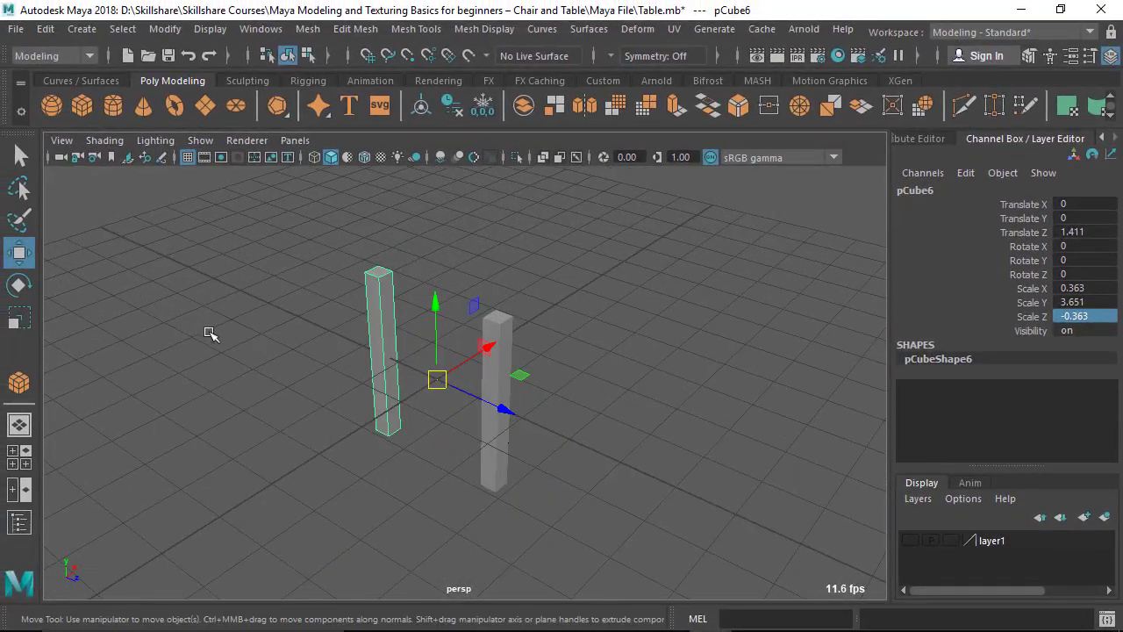
{"action": "left_click_drag", "start_coordinate": [211, 334], "coordinate": [265, 366], "text": "alt"}
{"action": "left_click", "coordinate": [265, 365]}
{"action": "left_click_drag", "start_coordinate": [451, 396], "coordinate": [413, 238], "text": "alt"}
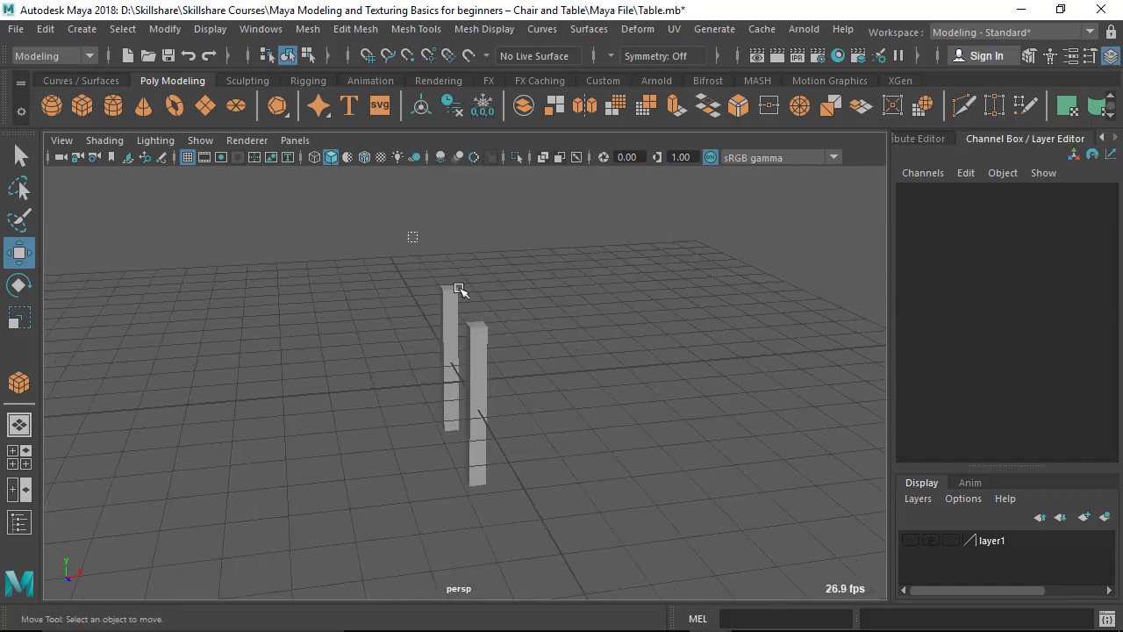
Select both legs, duplicate them and move the copies along X to about -3.172.
{"action": "left_click", "coordinate": [450, 351]}
{"action": "right_click_drag", "start_coordinate": [449, 351], "coordinate": [530, 518], "text": "alt"}
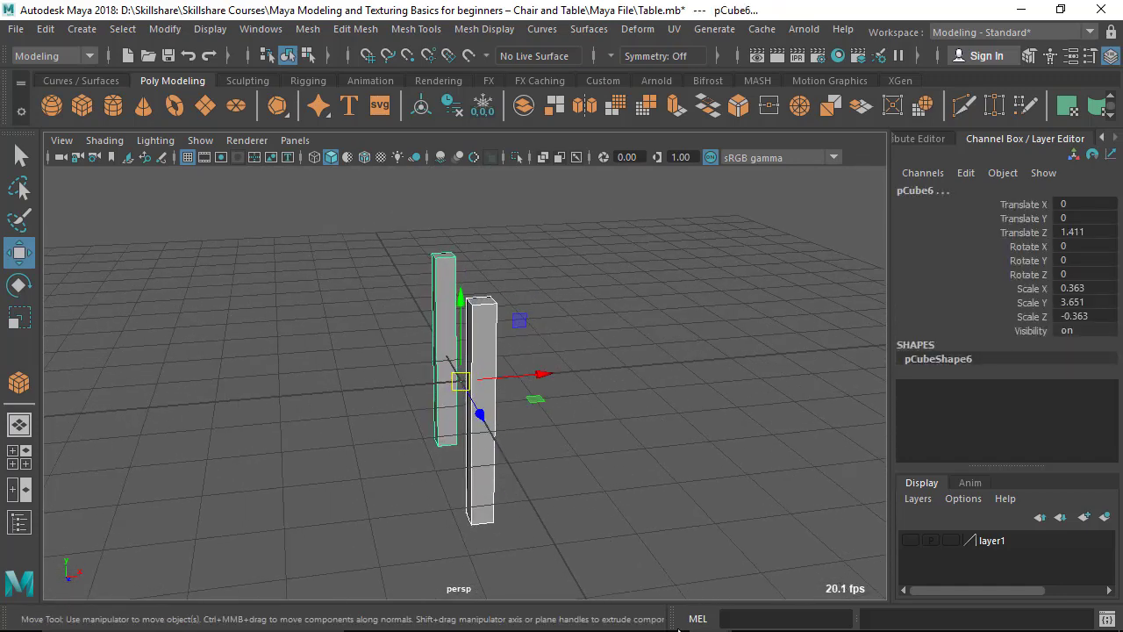
{"action": "left_click", "coordinate": [766, 625]}
{"action": "left_click", "coordinate": [45, 28]}
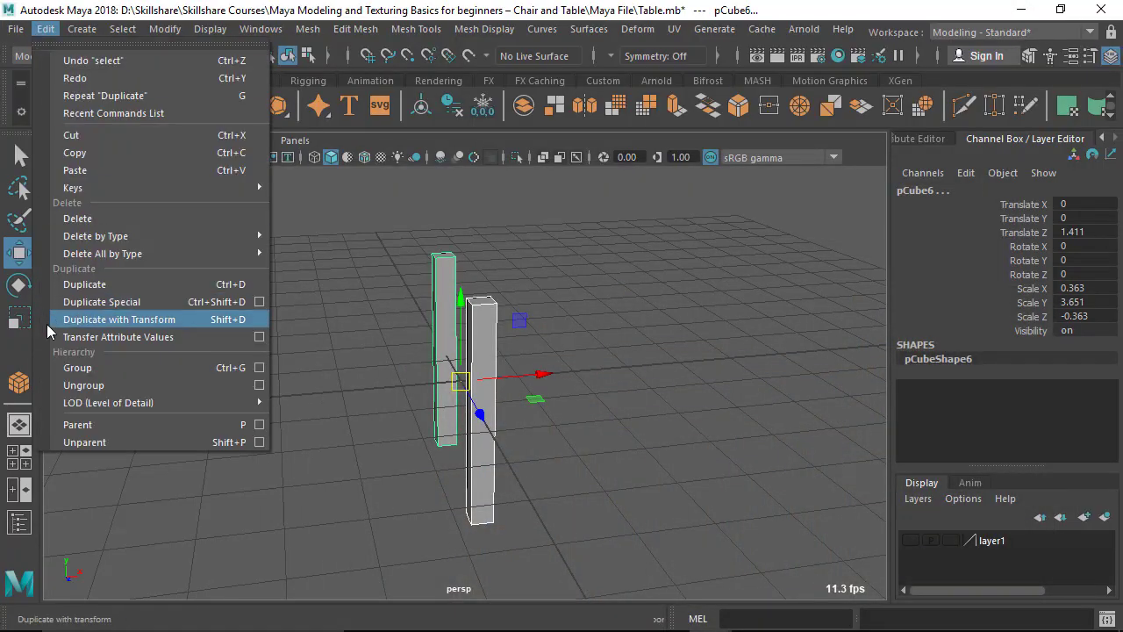
{"action": "left_click", "coordinate": [75, 284]}
{"action": "left_click_drag", "start_coordinate": [546, 376], "coordinate": [377, 388]}
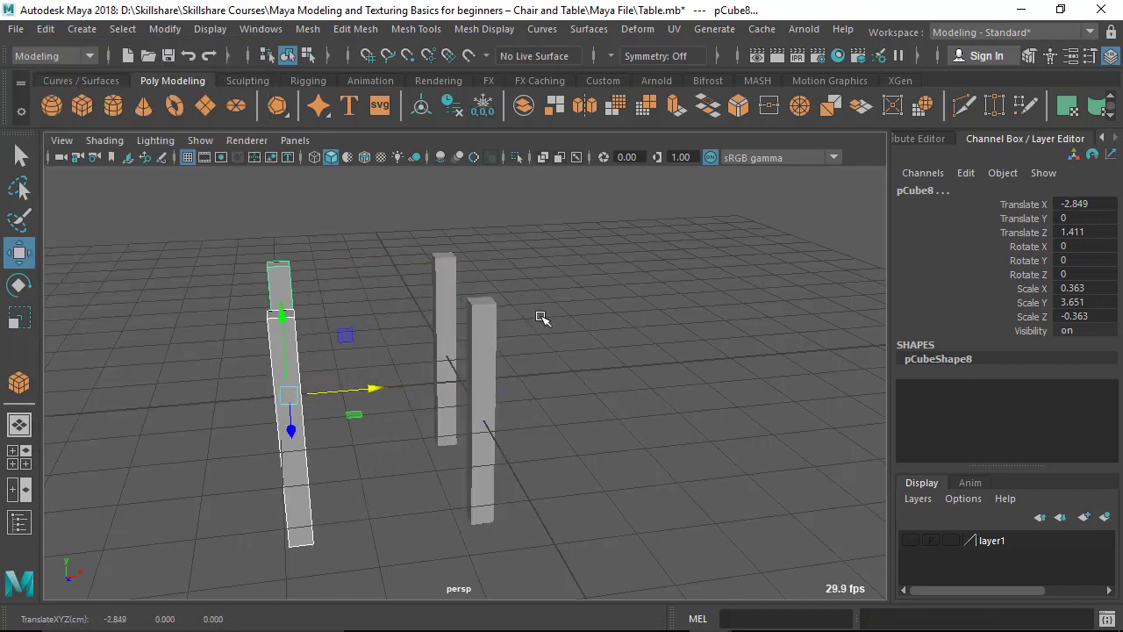
{"action": "left_click_drag", "start_coordinate": [543, 318], "coordinate": [462, 378], "text": "alt"}
{"action": "left_click_drag", "start_coordinate": [363, 383], "coordinate": [329, 308]}
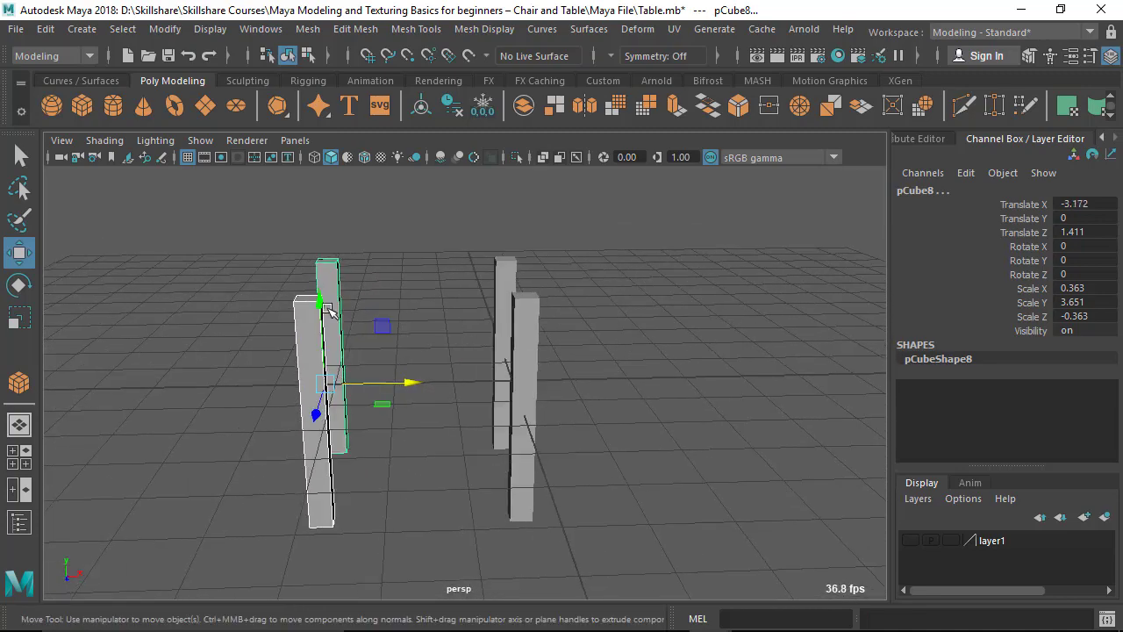
Delete the mirrored leg of the duplicated pair, keeping the copy with positive Scale Z.
{"action": "left_click_drag", "start_coordinate": [551, 323], "coordinate": [296, 243], "text": "alt"}
{"action": "left_click", "coordinate": [313, 256]}
{"action": "left_click", "coordinate": [361, 320]}
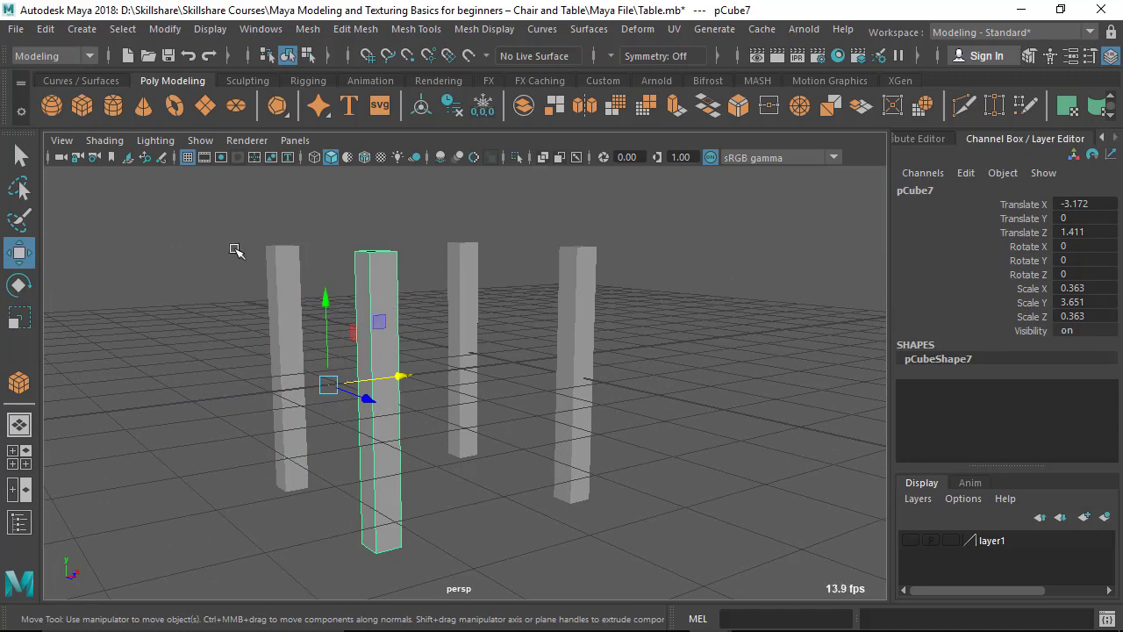
{"action": "left_click_drag", "start_coordinate": [196, 234], "coordinate": [426, 371], "text": "shift"}
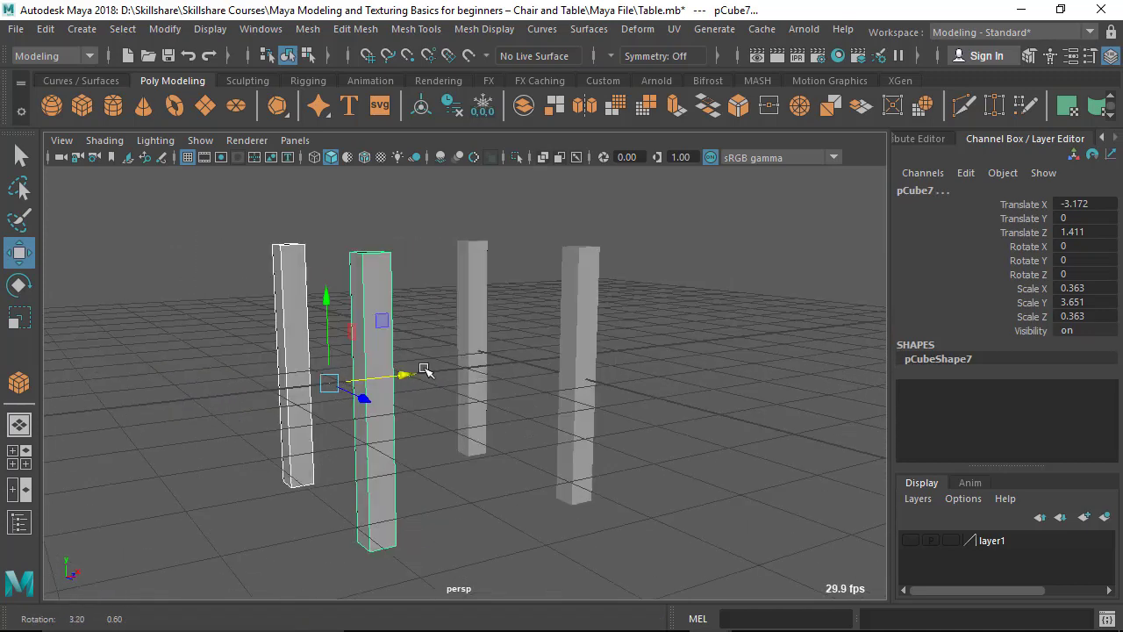
{"action": "left_click", "coordinate": [307, 251]}
{"action": "key", "text": "Delete"}
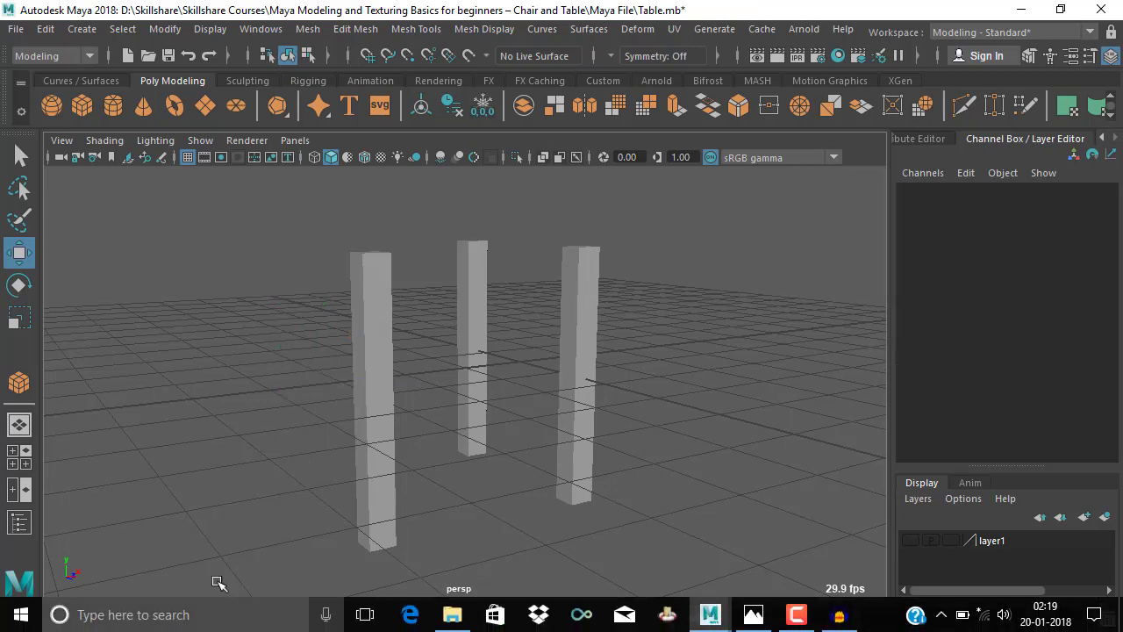
Insert a horizontal edge loop around the upper part of the single back leg.
{"action": "left_click", "coordinate": [391, 421]}
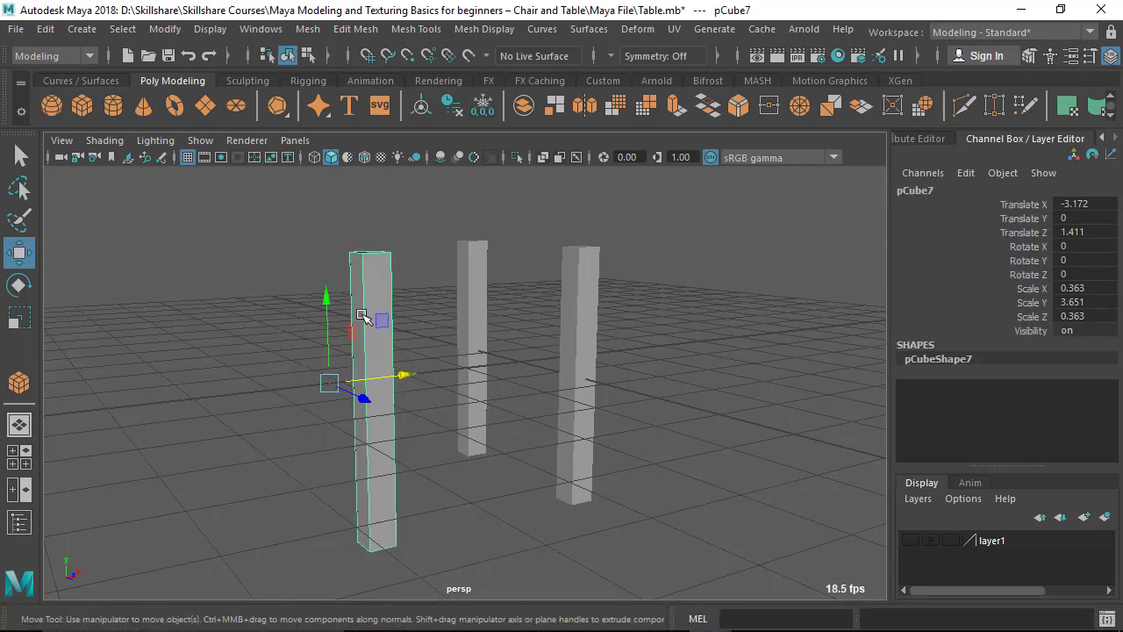
{"action": "scroll", "coordinate": [375, 325], "scroll_direction": "up", "scroll_amount": 1}
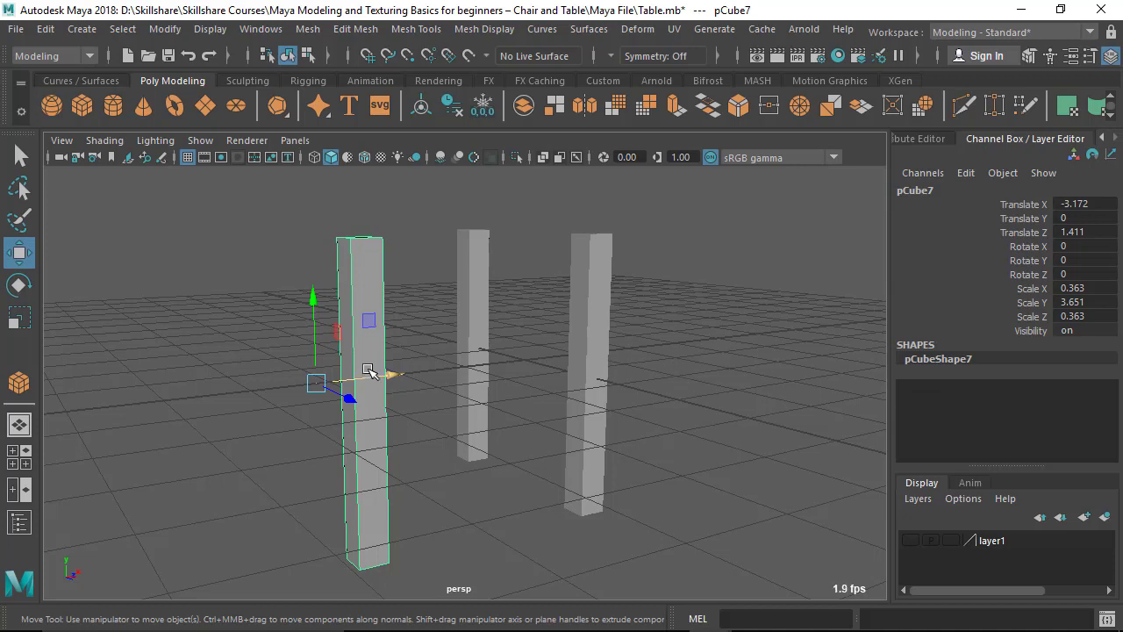
{"action": "left_click", "coordinate": [422, 32]}
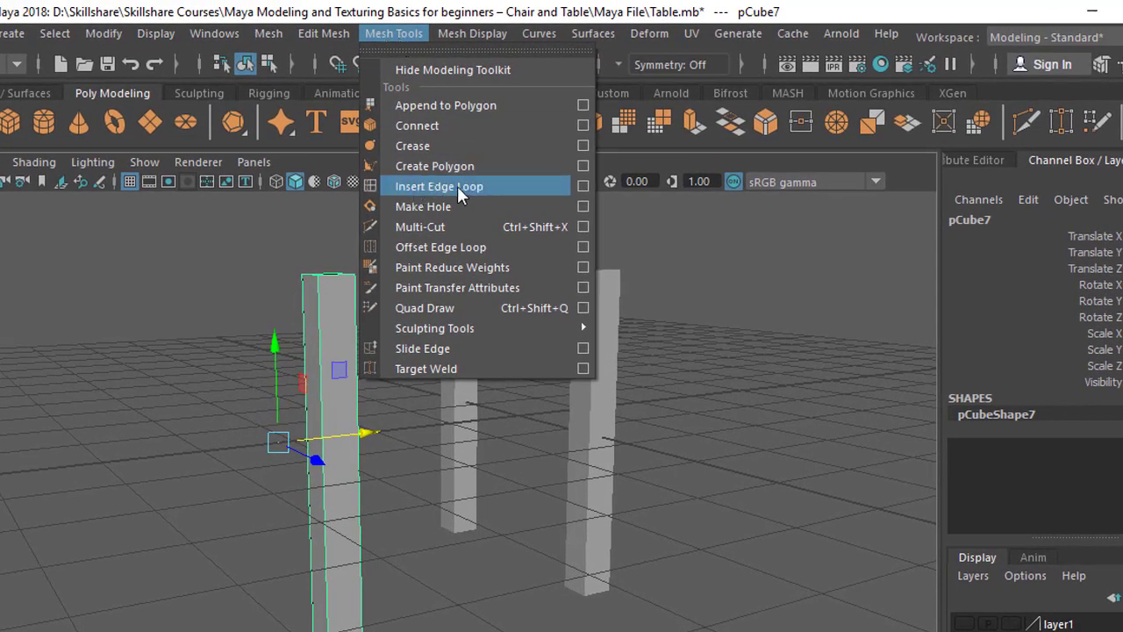
{"action": "left_click", "coordinate": [436, 187]}
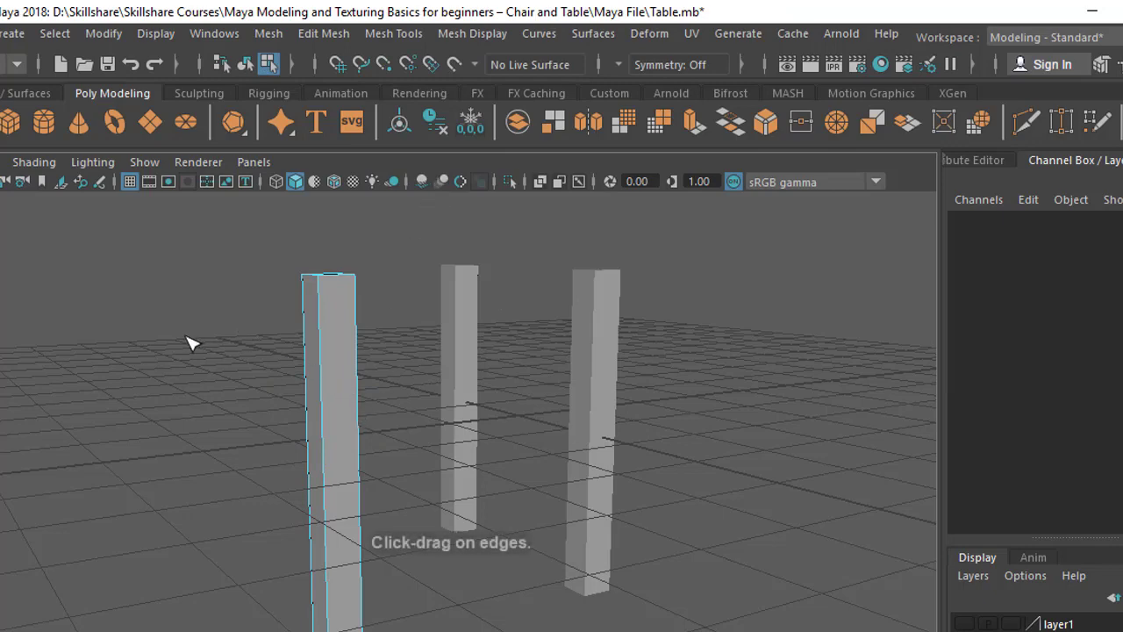
{"action": "scroll", "coordinate": [191, 342], "scroll_direction": "up", "scroll_amount": 5}
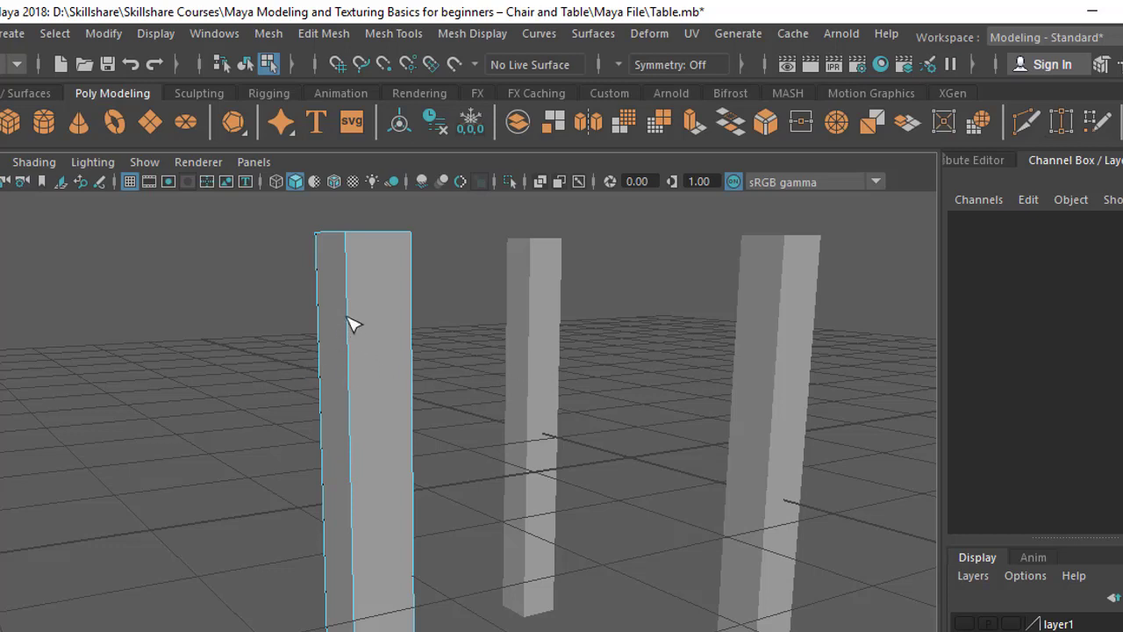
{"action": "left_click_drag", "start_coordinate": [348, 324], "coordinate": [359, 329]}
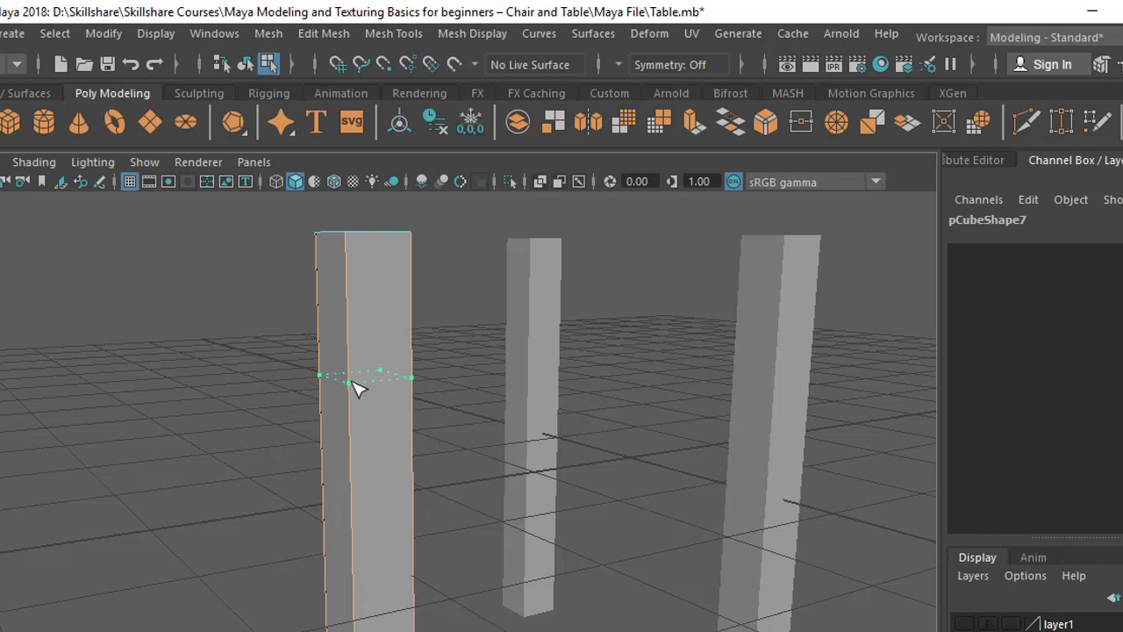
{"action": "left_click", "coordinate": [356, 386]}
{"action": "scroll", "coordinate": [484, 451], "scroll_direction": "down", "scroll_amount": 5}
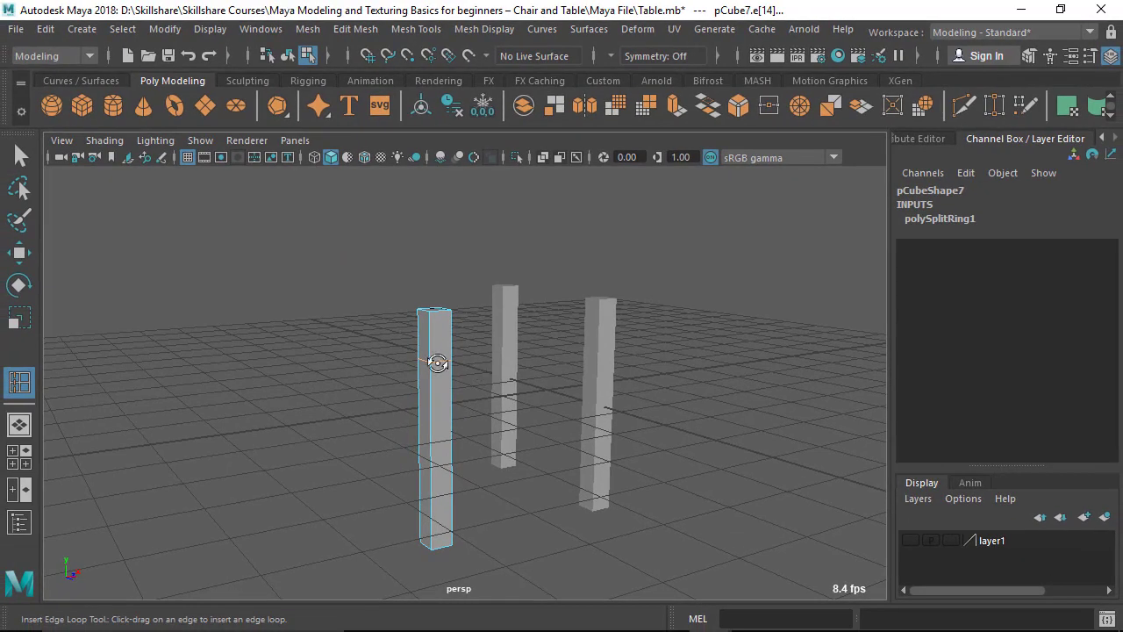
Select the back leg's bottom vertices and move them backward along X so the section below the edge loop slants.
{"action": "left_click_drag", "start_coordinate": [437, 362], "coordinate": [393, 278], "text": "alt"}
{"action": "key", "text": "q"}
{"action": "right_click_drag", "start_coordinate": [394, 271], "coordinate": [309, 114]}
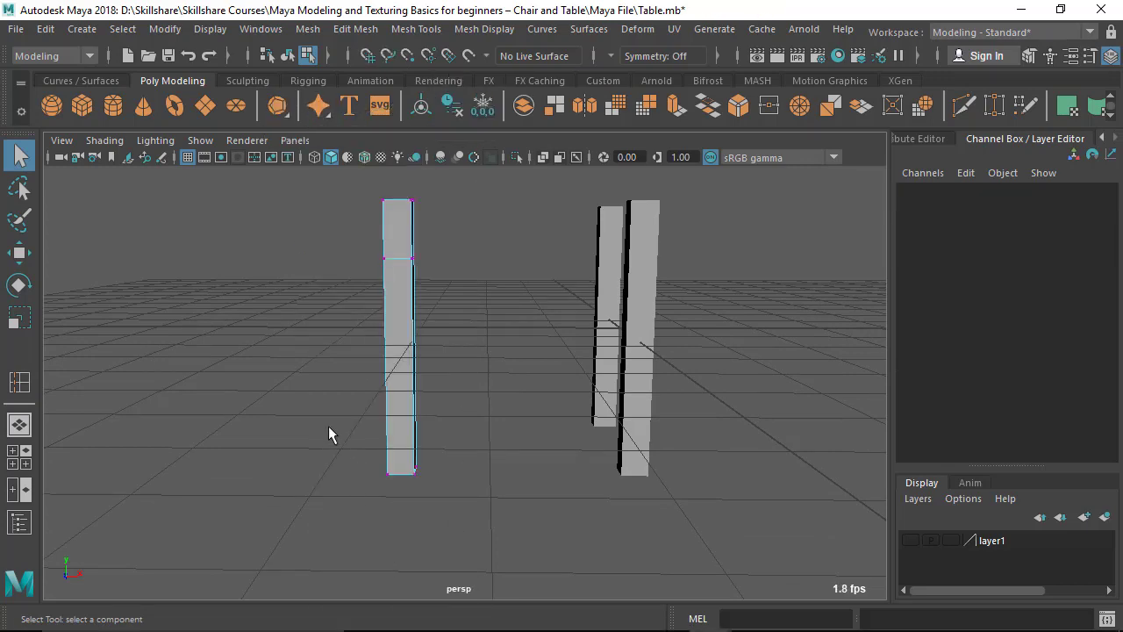
{"action": "left_click_drag", "start_coordinate": [467, 531], "coordinate": [467, 530]}
{"action": "mouse_move", "coordinate": [365, 532]}
{"action": "left_mouse_down", "text": "alt"}
{"action": "mouse_move", "coordinate": [521, 454]}
{"action": "mouse_move", "coordinate": [351, 533]}
{"action": "mouse_move", "coordinate": [371, 527]}
{"action": "left_mouse_up", "text": "alt"}
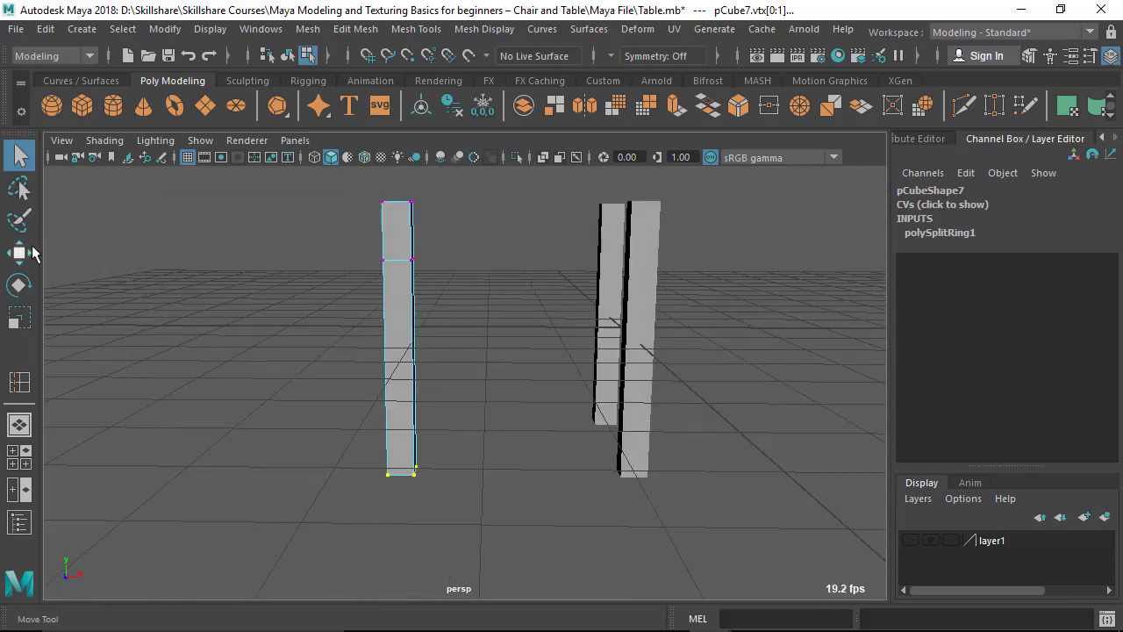
{"action": "left_click", "coordinate": [19, 252]}
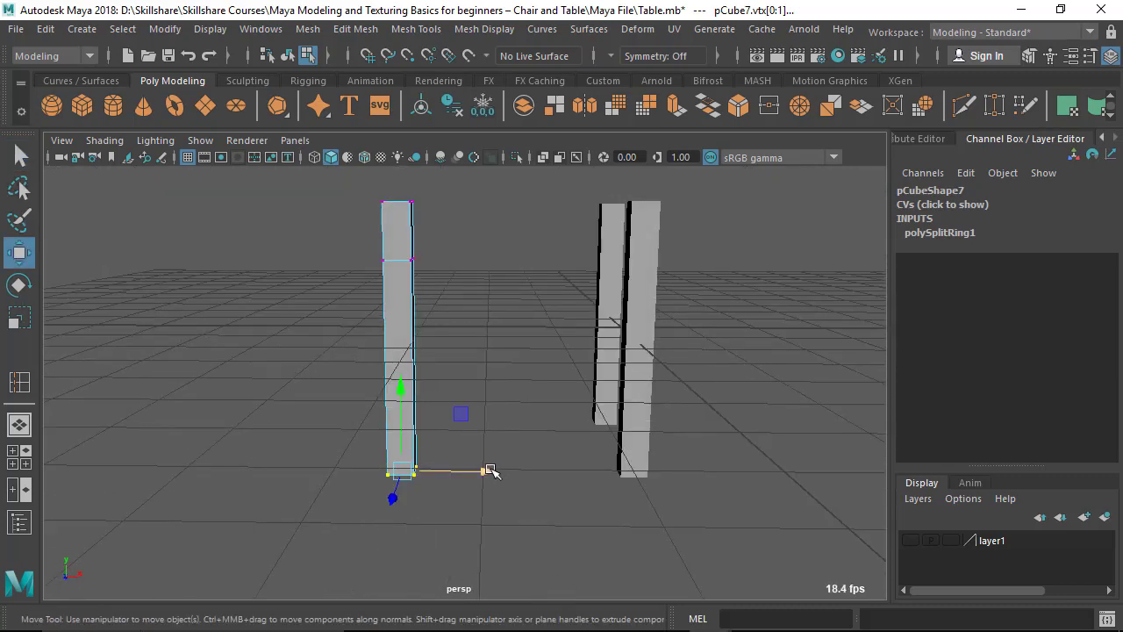
{"action": "left_click_drag", "start_coordinate": [490, 471], "coordinate": [442, 474]}
Compare the slanted leg with the chair in the reference photo and nudge its bottom vertices slightly further along X.
{"action": "left_click", "coordinate": [753, 614]}
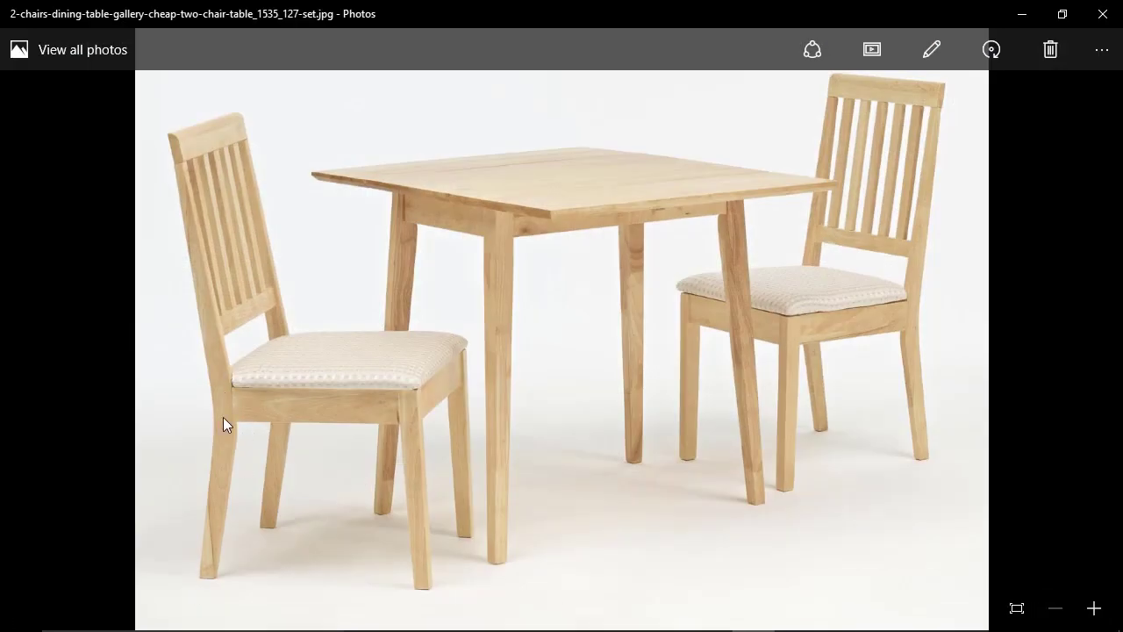
{"action": "left_click", "coordinate": [1020, 16]}
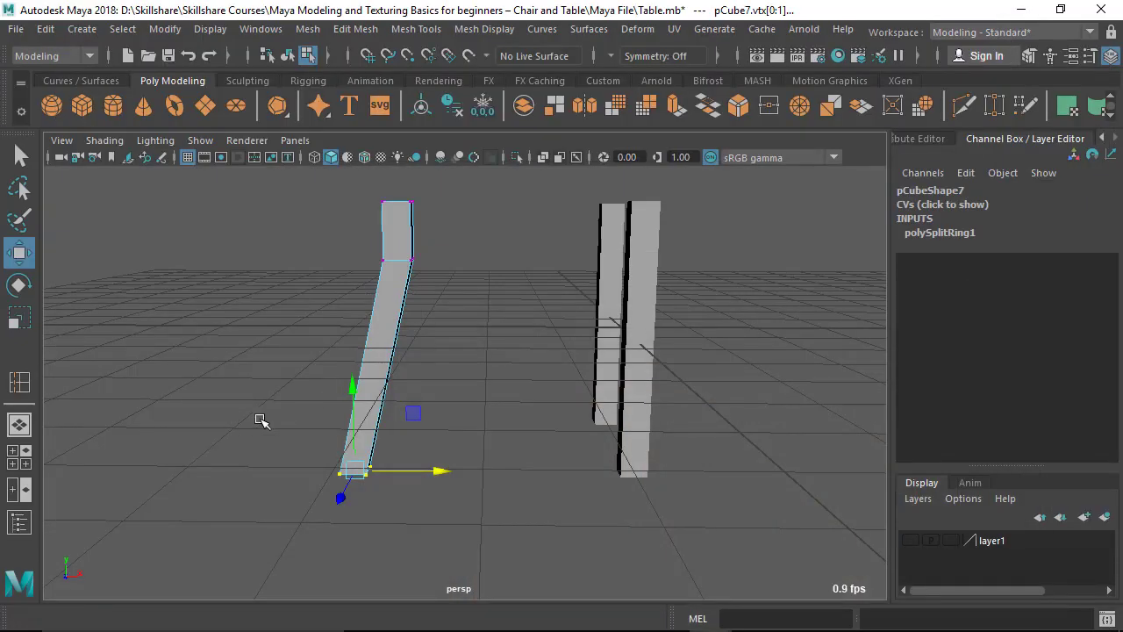
{"action": "left_click_drag", "start_coordinate": [258, 419], "coordinate": [105, 412], "text": "alt"}
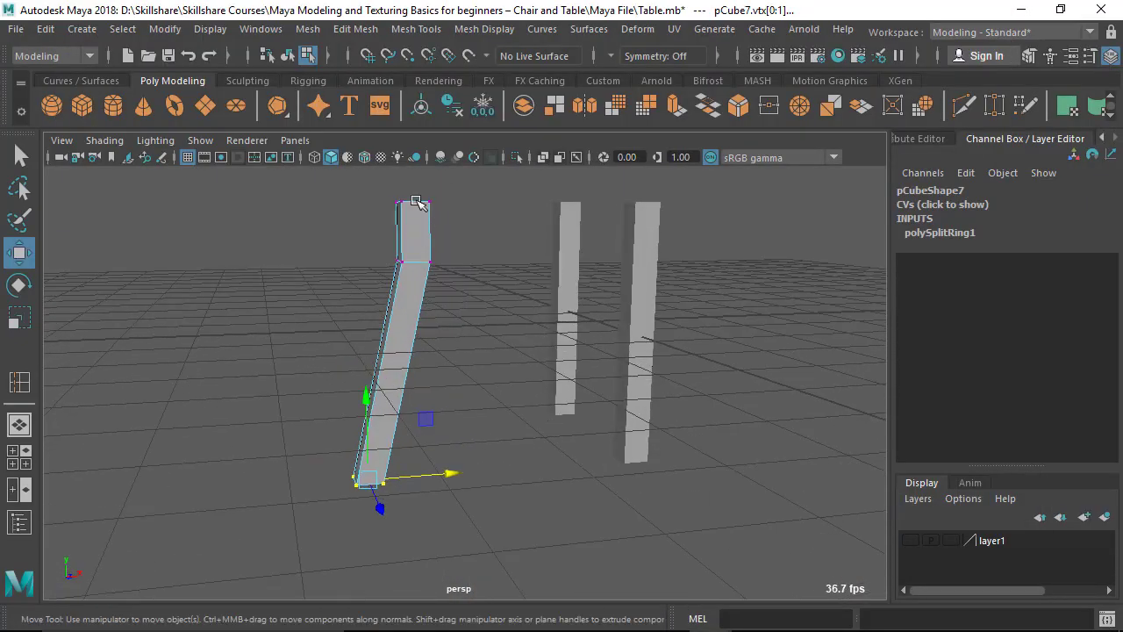
{"action": "left_click_drag", "start_coordinate": [391, 294], "coordinate": [402, 201], "text": "alt"}
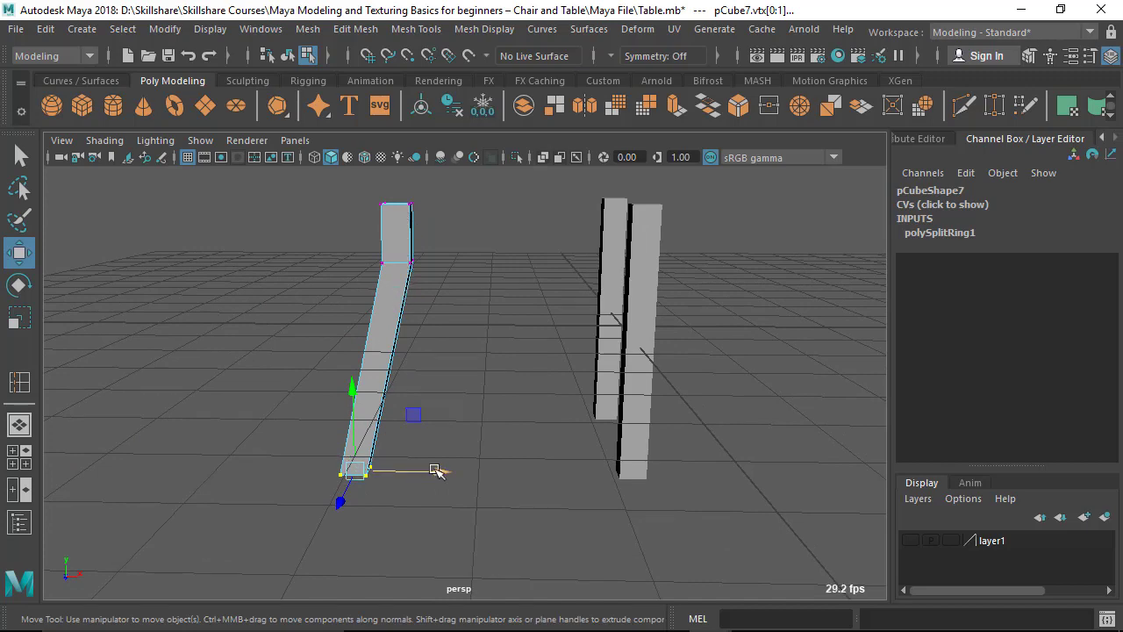
{"action": "left_click_drag", "start_coordinate": [435, 471], "coordinate": [430, 470]}
Extrude the back leg's top face upward with a Local Translate Z of about 3.298.
{"action": "left_click_drag", "start_coordinate": [560, 297], "coordinate": [360, 307], "text": "alt"}
{"action": "right_click", "coordinate": [391, 289]}
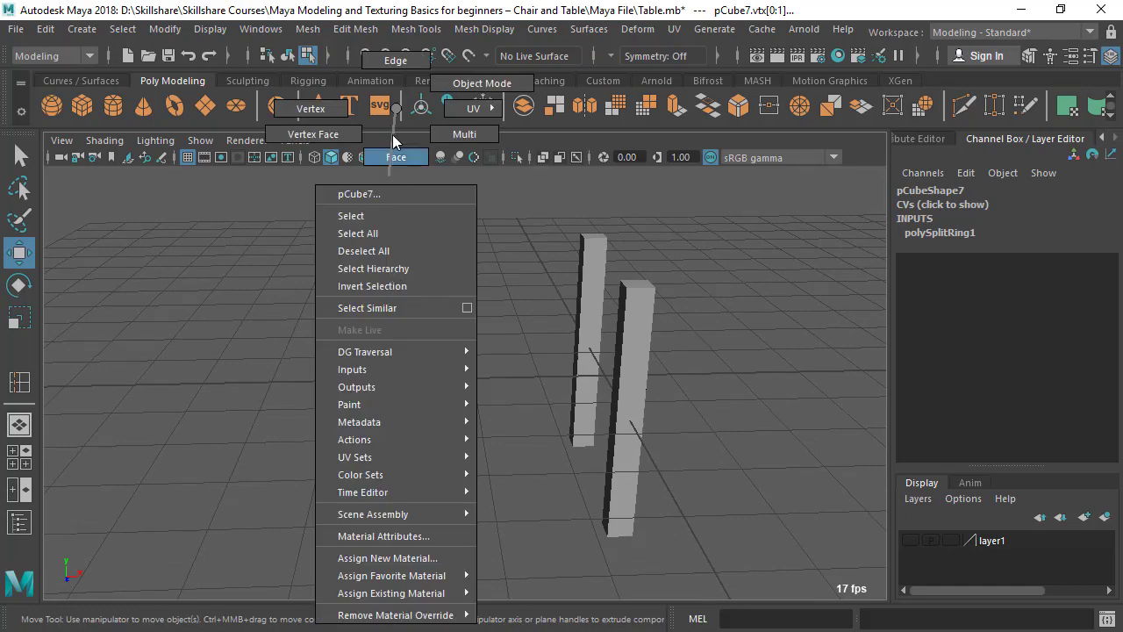
{"action": "left_click", "coordinate": [393, 158]}
{"action": "left_click", "coordinate": [386, 289]}
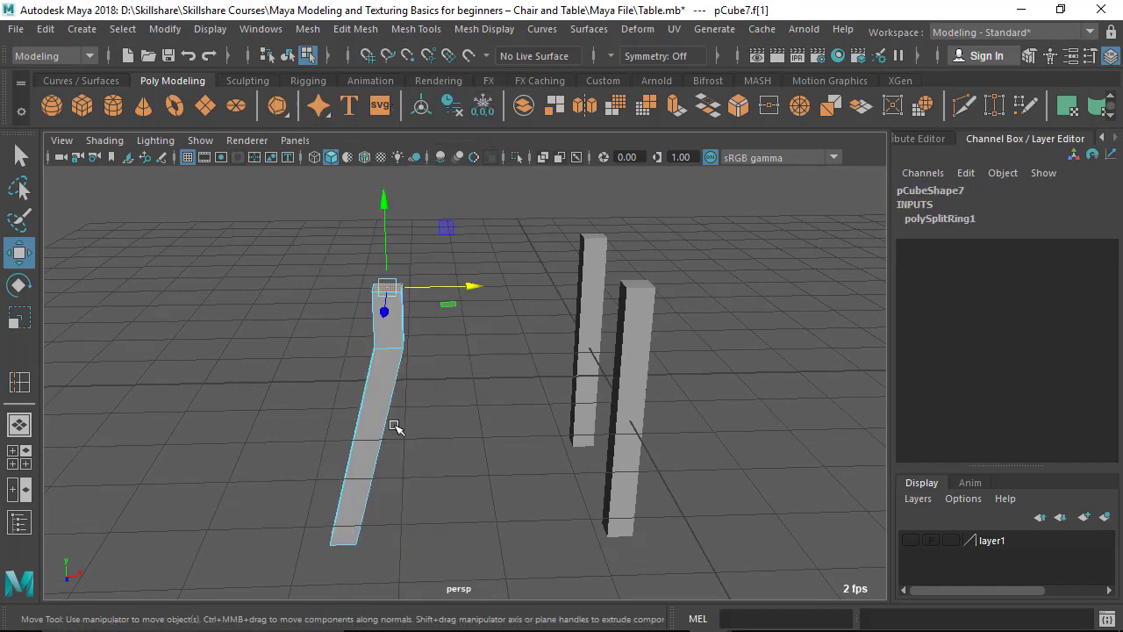
{"action": "left_click_drag", "start_coordinate": [394, 427], "coordinate": [368, 323], "text": "alt"}
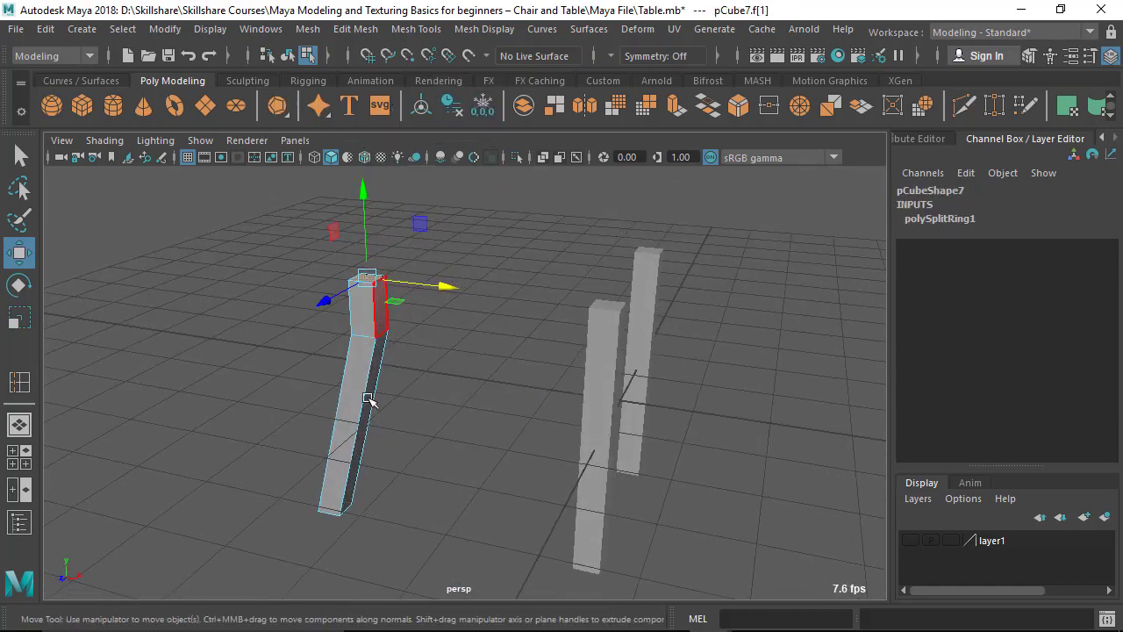
{"action": "right_click_drag", "start_coordinate": [371, 395], "coordinate": [426, 451], "text": "alt"}
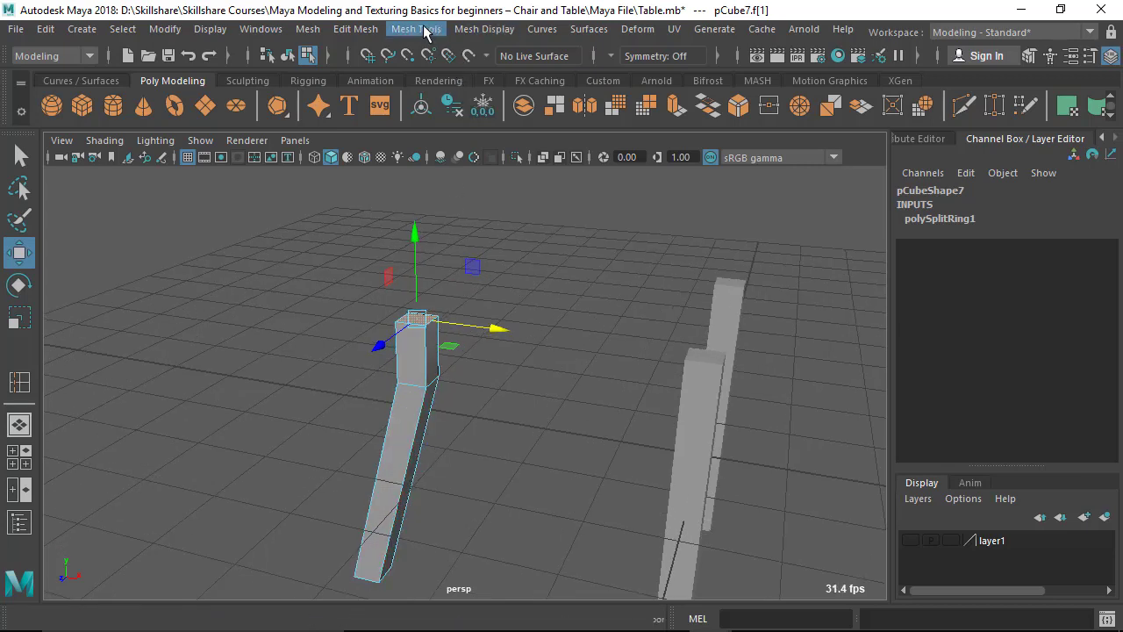
{"action": "left_click", "coordinate": [410, 33]}
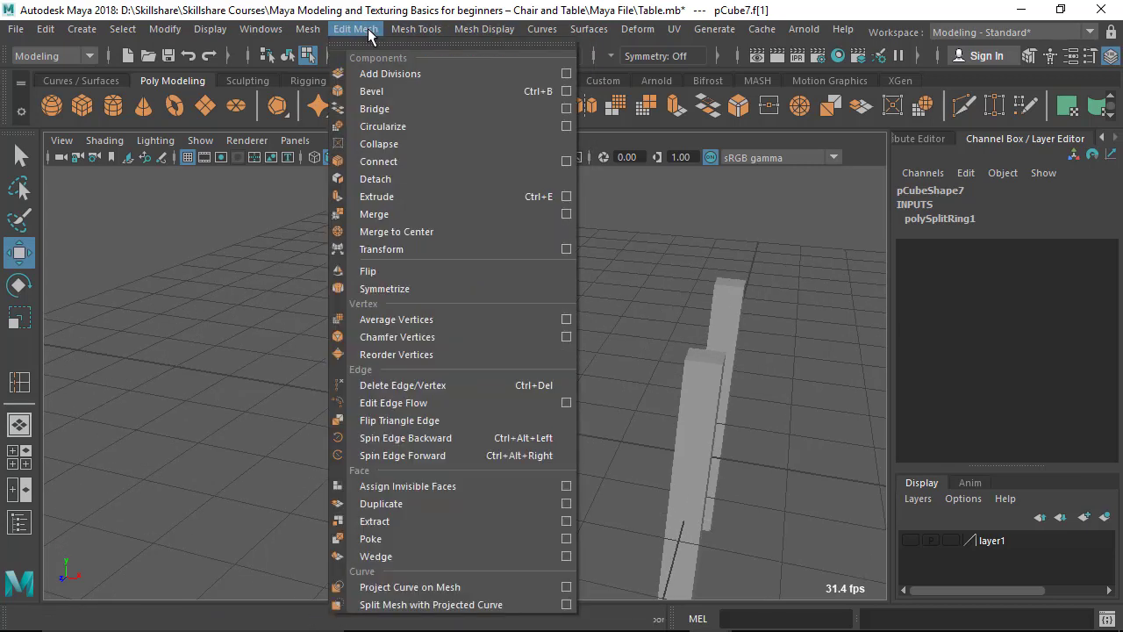
{"action": "left_click", "coordinate": [387, 197]}
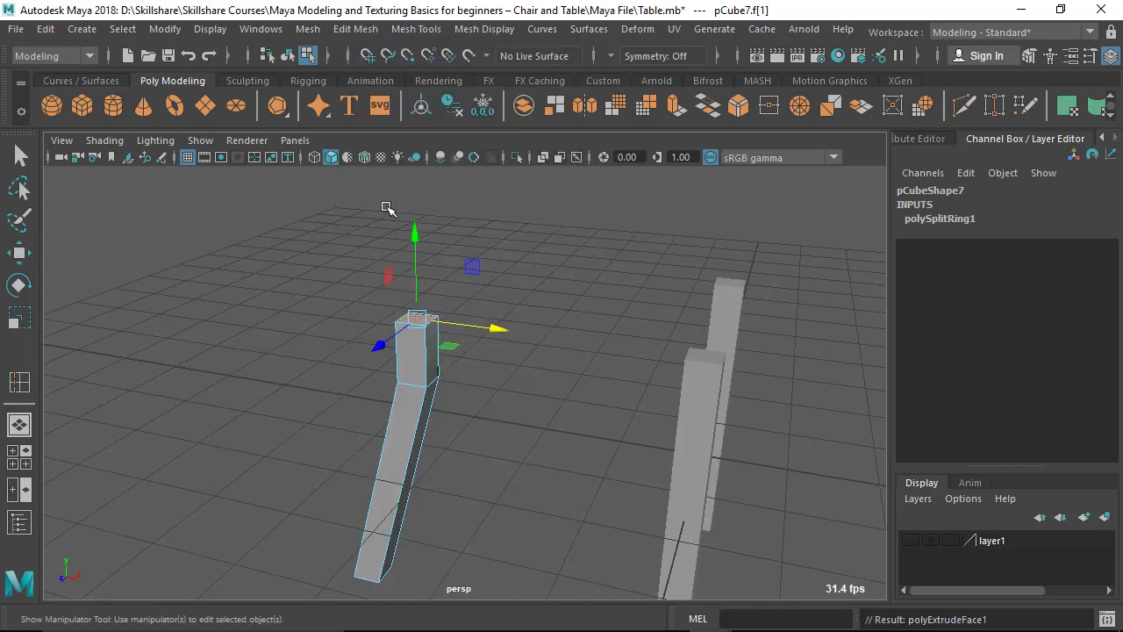
{"action": "left_click_drag", "start_coordinate": [579, 311], "coordinate": [406, 342], "text": "alt"}
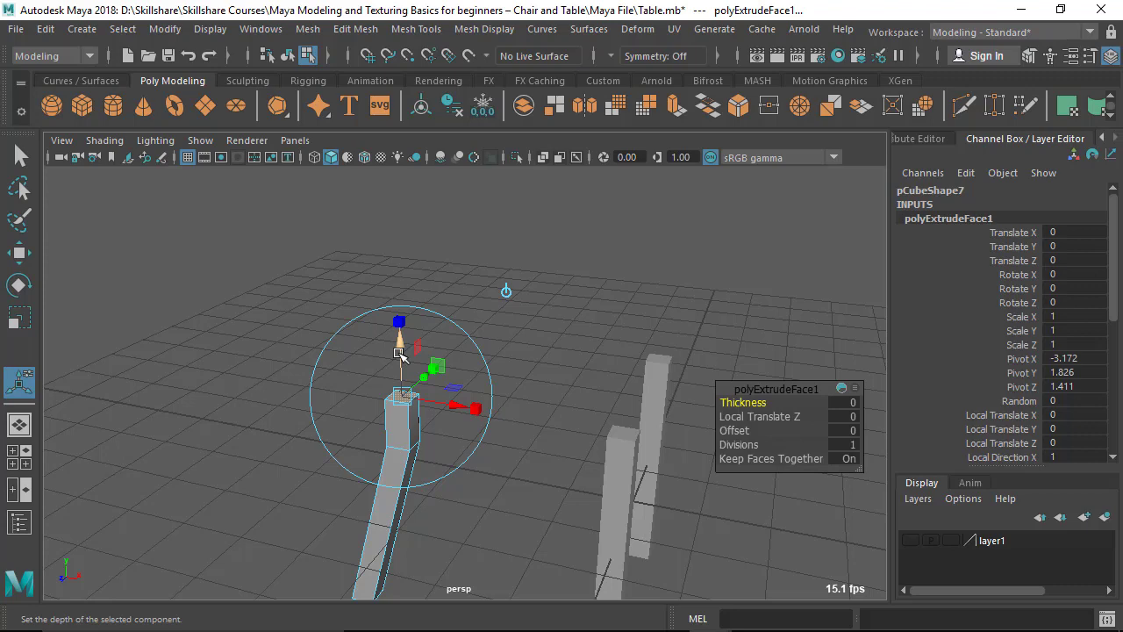
{"action": "left_click_drag", "start_coordinate": [399, 353], "coordinate": [426, 106]}
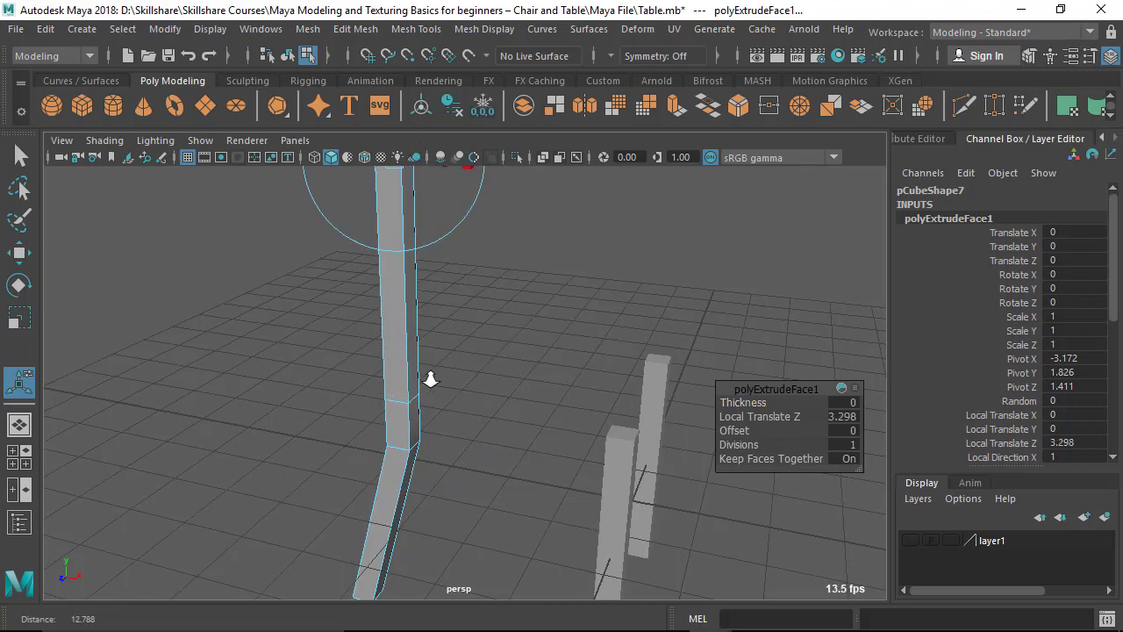
Raise the extruded backrest post to a Local Translate Z of about 5.035 and lean it back to a Local Translate X of about -1.147.
{"action": "scroll", "coordinate": [431, 377], "scroll_direction": "down", "scroll_amount": 5}
{"action": "left_click_drag", "start_coordinate": [516, 286], "coordinate": [475, 282]}
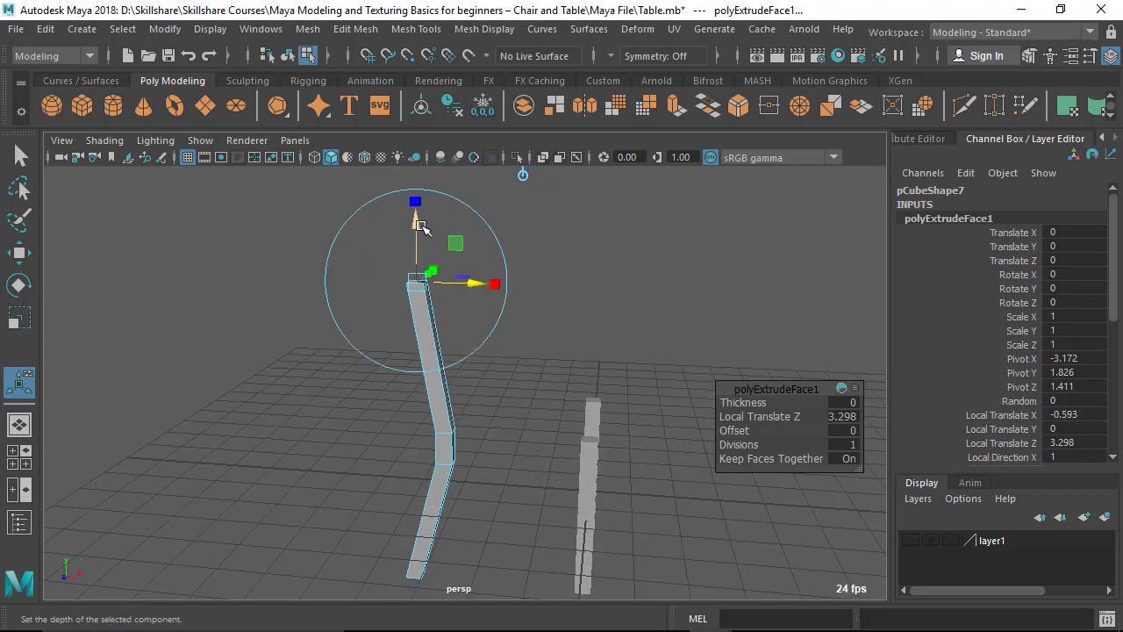
{"action": "left_click_drag", "start_coordinate": [416, 206], "coordinate": [416, 175]}
{"action": "left_click_drag", "start_coordinate": [784, 445], "coordinate": [445, 211], "text": "alt"}
{"action": "left_click_drag", "start_coordinate": [496, 270], "coordinate": [483, 269]}
In the front view, lean the backrest post back to a Local Translate X of about -1.496, and return to perspective.
{"action": "key", "text": "space"}
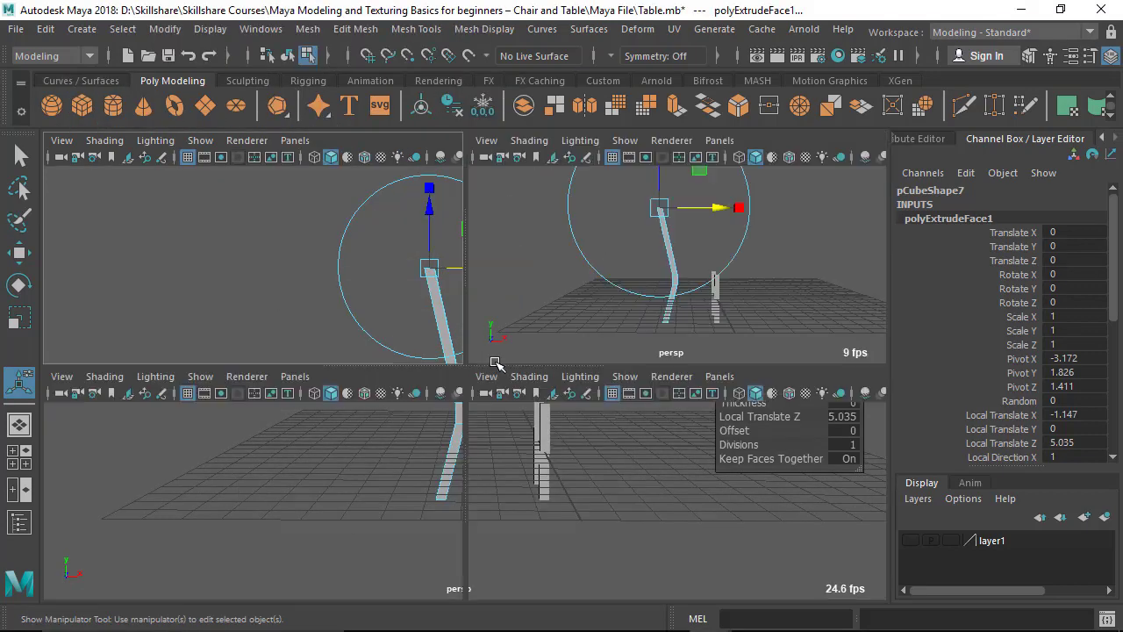
{"action": "key", "text": "space"}
{"action": "middle_click_drag", "start_coordinate": [371, 483], "coordinate": [472, 542], "text": "alt"}
{"action": "middle_click_drag", "start_coordinate": [434, 408], "coordinate": [436, 434], "text": "alt"}
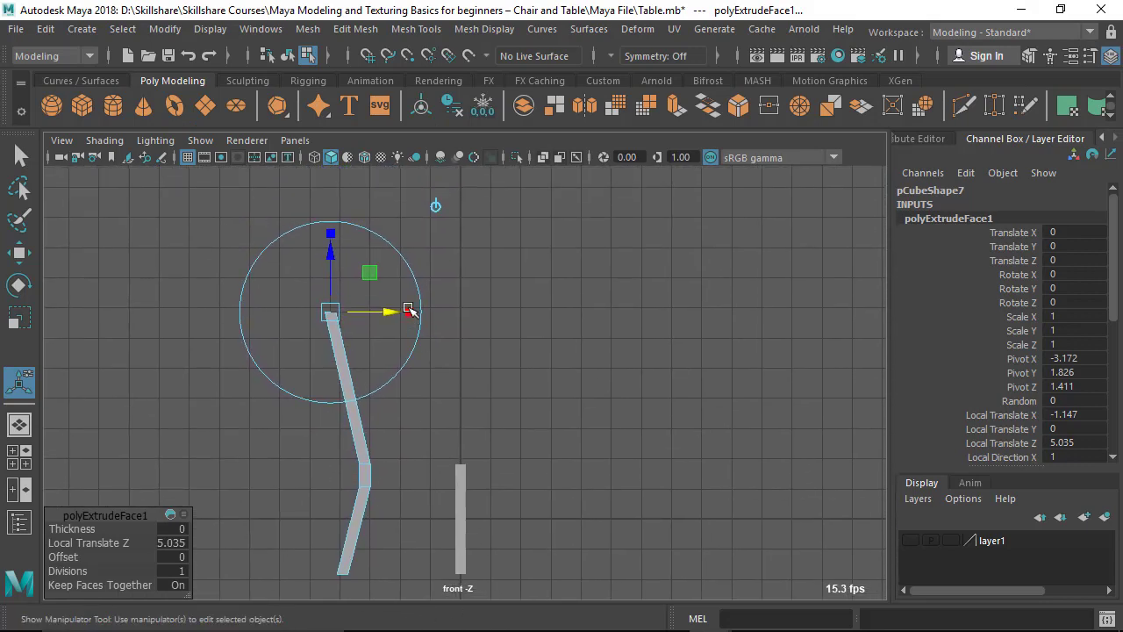
{"action": "mouse_move", "coordinate": [392, 312]}
{"action": "left_mouse_down"}
{"action": "mouse_move", "coordinate": [351, 313]}
{"action": "mouse_move", "coordinate": [381, 320]}
{"action": "left_mouse_up"}
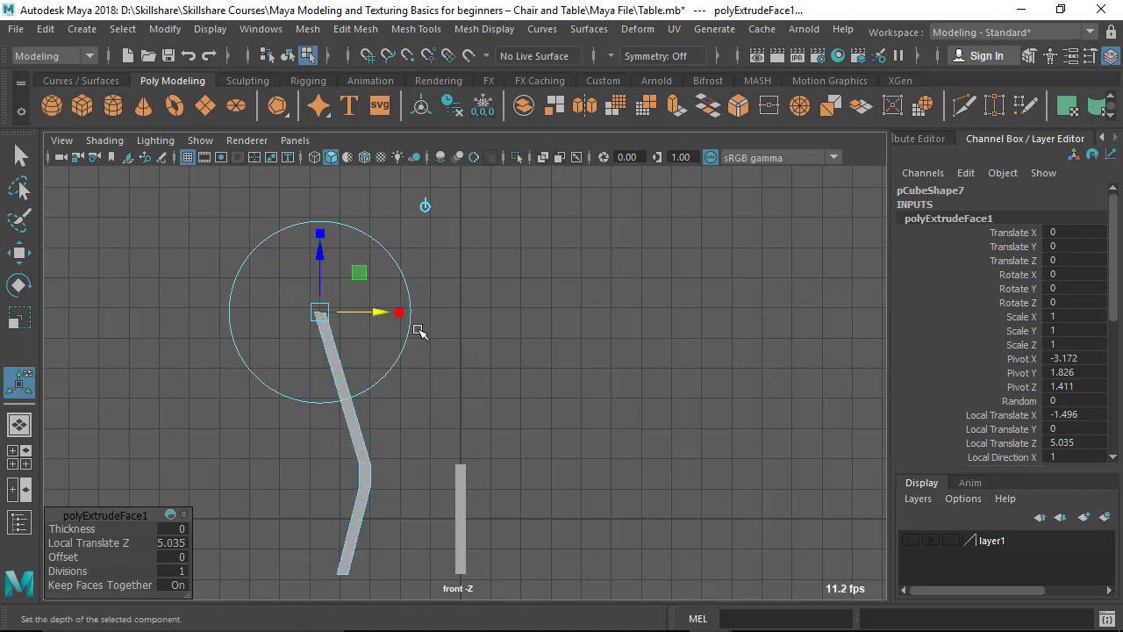
{"action": "key", "text": "space"}
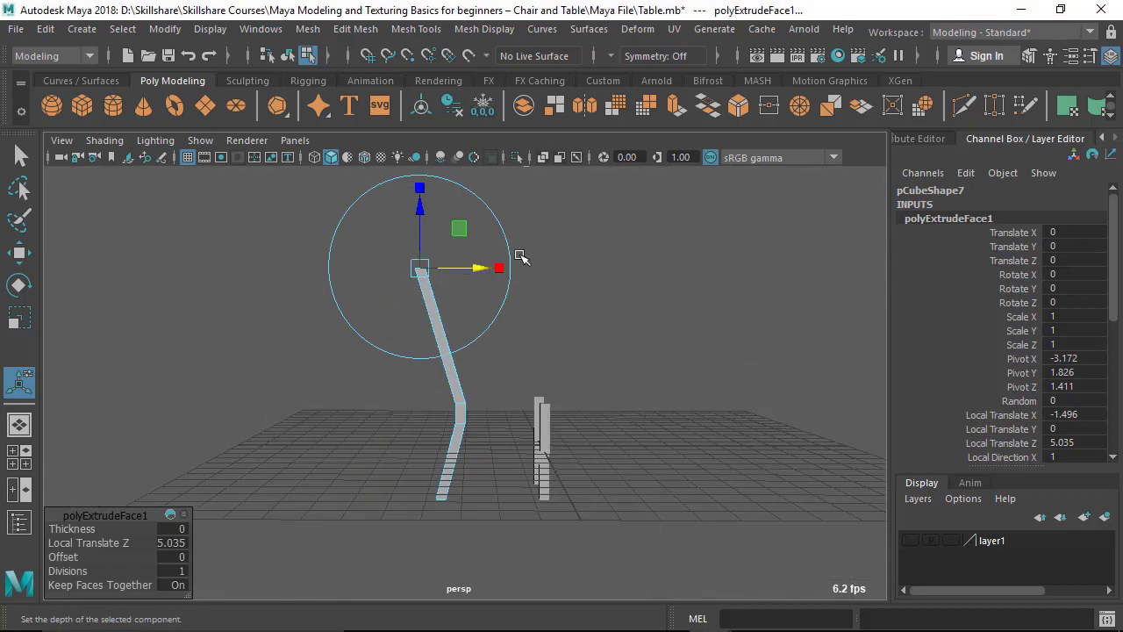
{"action": "left_click_drag", "start_coordinate": [465, 357], "coordinate": [477, 394], "text": "alt"}
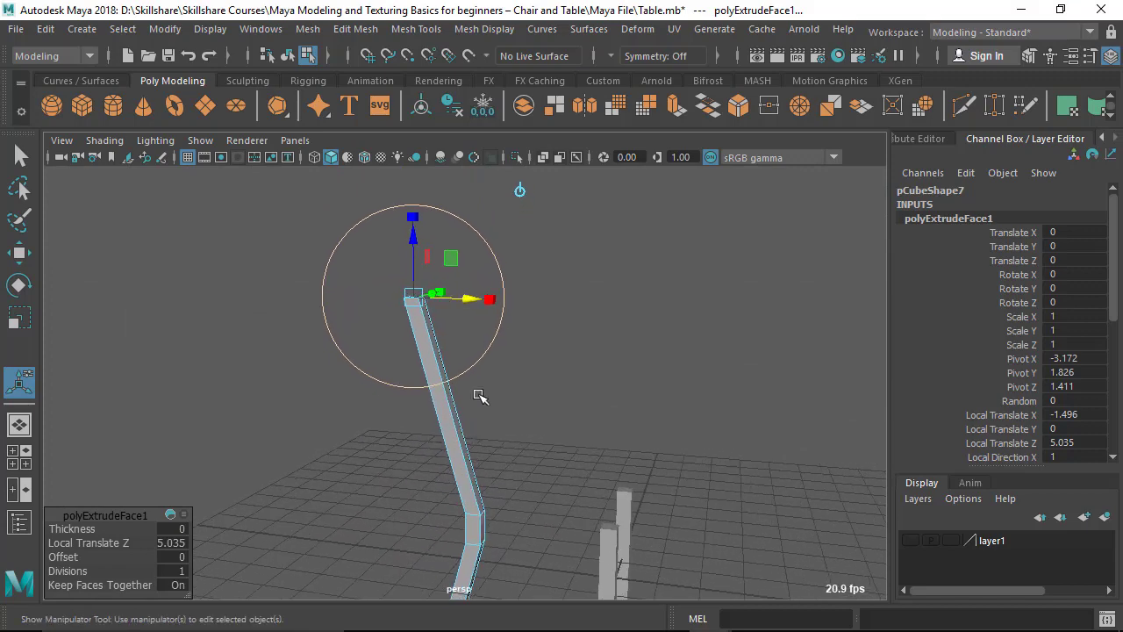
Select the four vertices at the top of the backrest post and scale them in to about 0.843 to taper it.
{"action": "left_click", "coordinate": [541, 342]}
{"action": "left_click_drag", "start_coordinate": [542, 342], "coordinate": [409, 328], "text": "alt"}
{"action": "right_click_drag", "start_coordinate": [409, 328], "coordinate": [320, 109]}
{"action": "left_click_drag", "start_coordinate": [419, 326], "coordinate": [380, 299]}
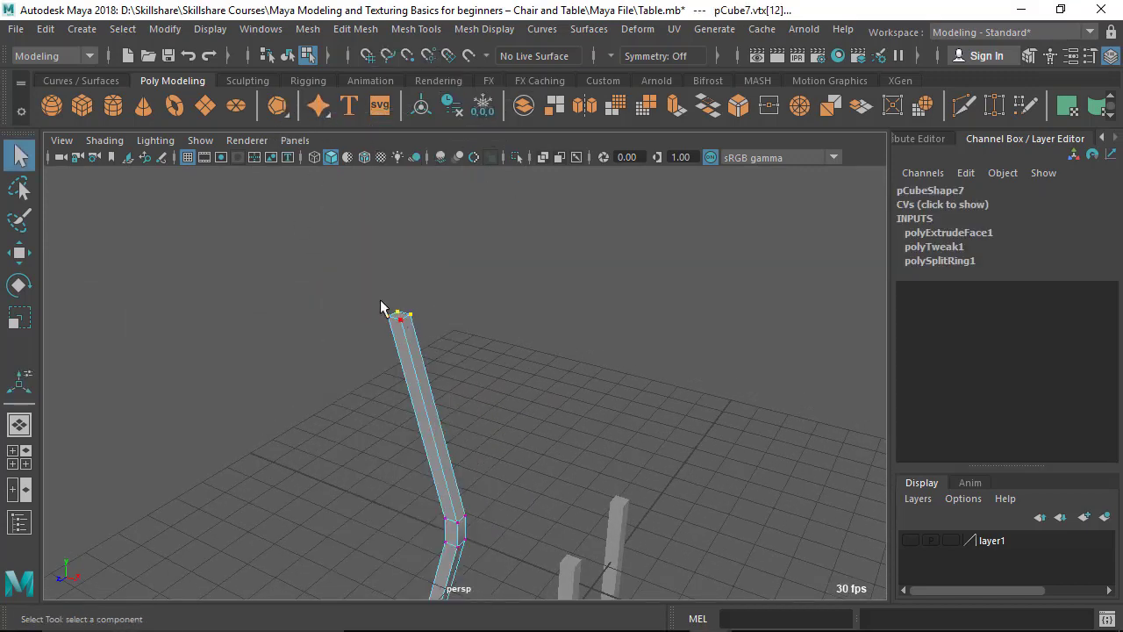
{"action": "left_click_drag", "start_coordinate": [440, 353], "coordinate": [440, 353]}
{"action": "key", "text": "r"}
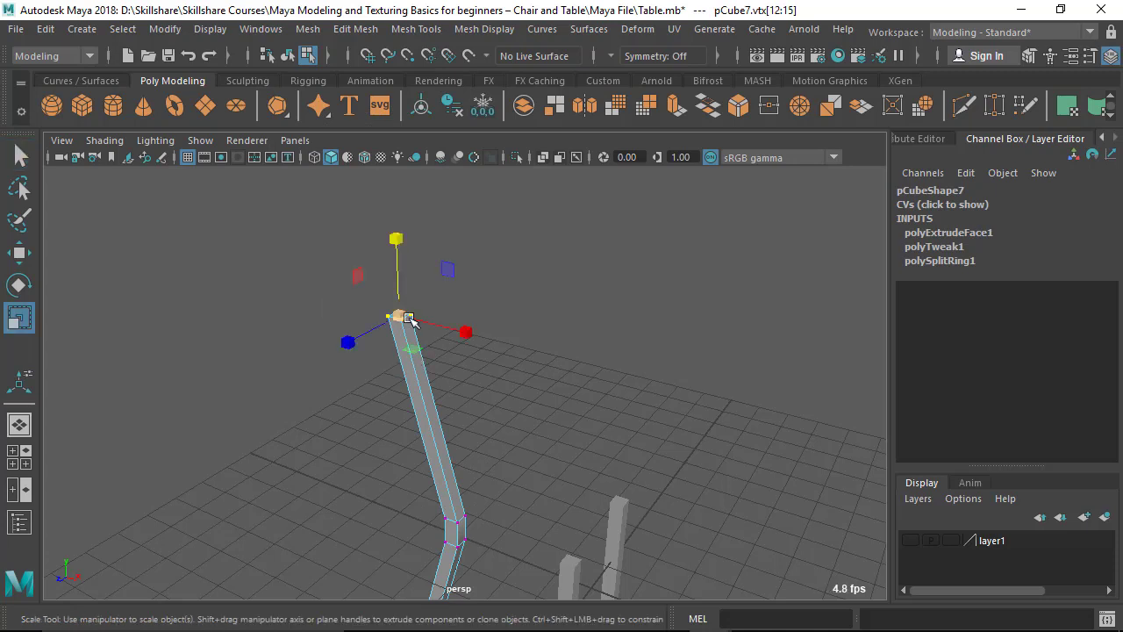
{"action": "left_click_drag", "start_coordinate": [402, 313], "coordinate": [399, 318]}
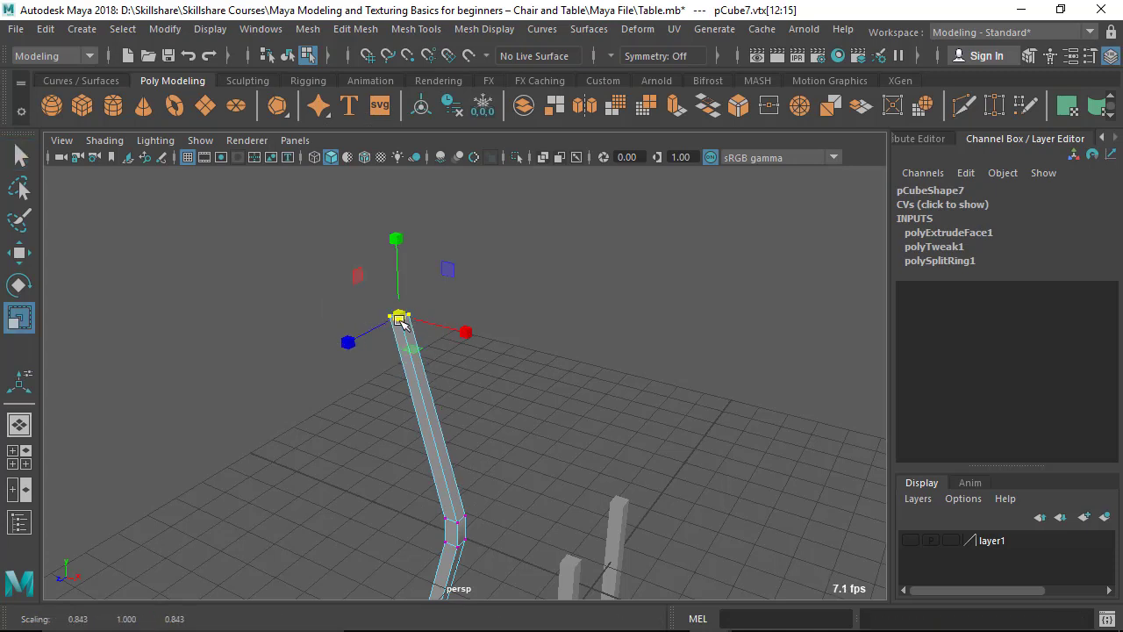
Return to object mode, clear the selection and compare the shaped back leg with the chair in the reference photo.
{"action": "left_click_drag", "start_coordinate": [492, 461], "coordinate": [465, 318], "text": "alt"}
{"action": "right_click_drag", "start_coordinate": [465, 317], "coordinate": [535, 113]}
{"action": "left_click", "coordinate": [535, 369]}
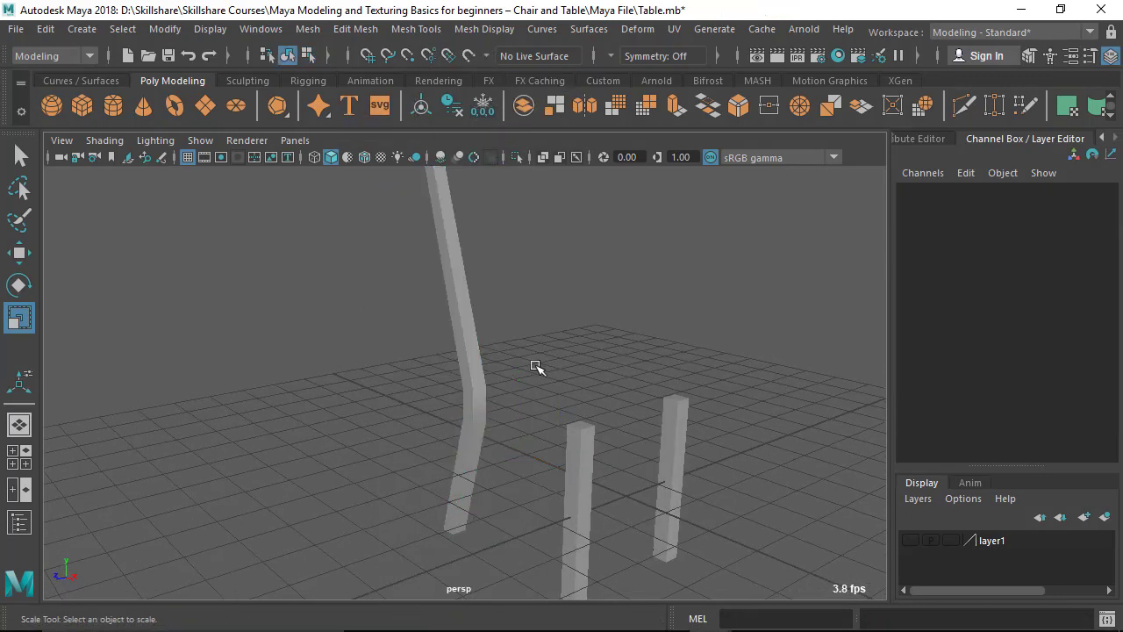
{"action": "left_click_drag", "start_coordinate": [534, 368], "coordinate": [610, 371], "text": "alt"}
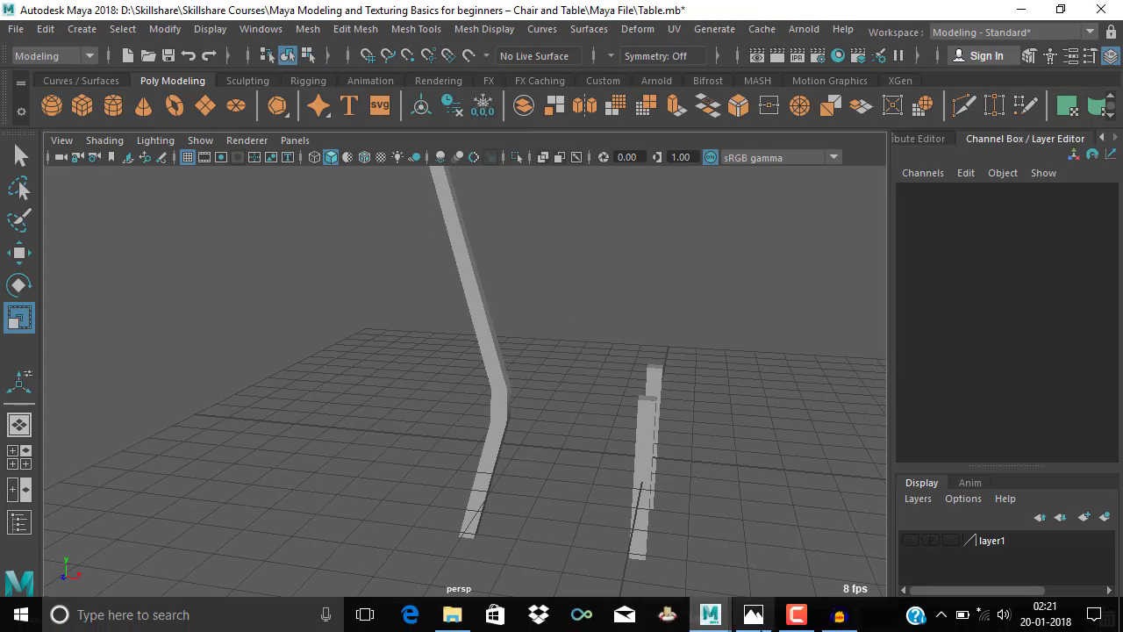
{"action": "left_click", "coordinate": [753, 614]}
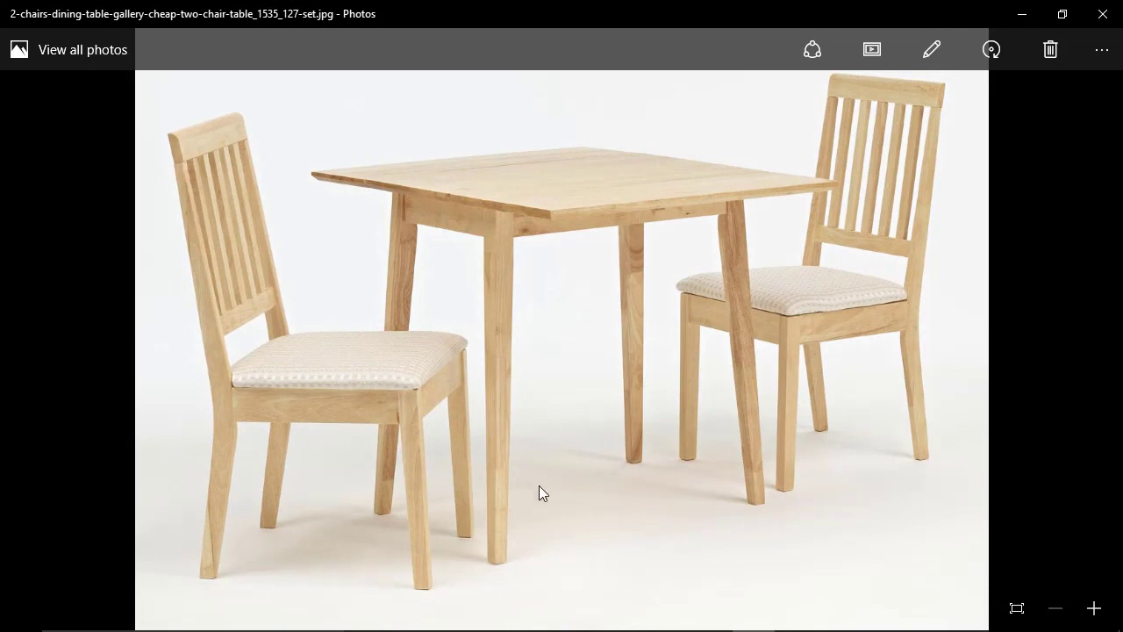
{"action": "left_click", "coordinate": [1023, 14]}
{"action": "left_click_drag", "start_coordinate": [401, 351], "coordinate": [383, 404], "text": "alt"}
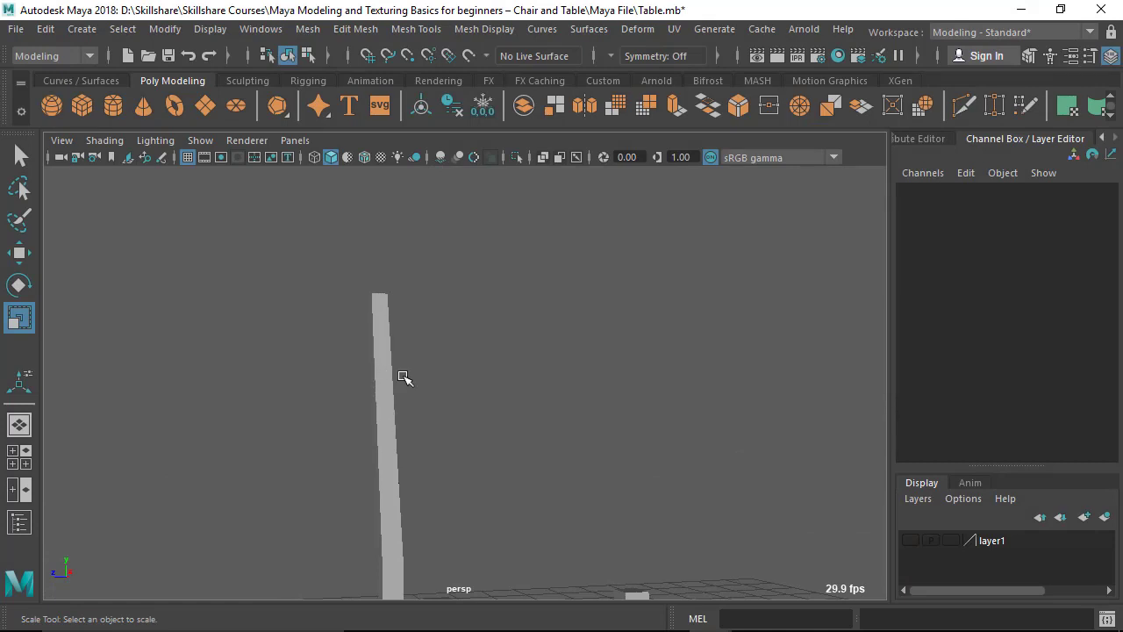
{"action": "left_click", "coordinate": [402, 379]}
{"action": "key", "text": "F9"}
{"action": "left_click_drag", "start_coordinate": [389, 385], "coordinate": [535, 343], "text": "alt"}
{"action": "left_click_drag", "start_coordinate": [520, 293], "coordinate": [433, 346]}
{"action": "right_click_drag", "start_coordinate": [433, 346], "coordinate": [470, 388], "text": "alt"}
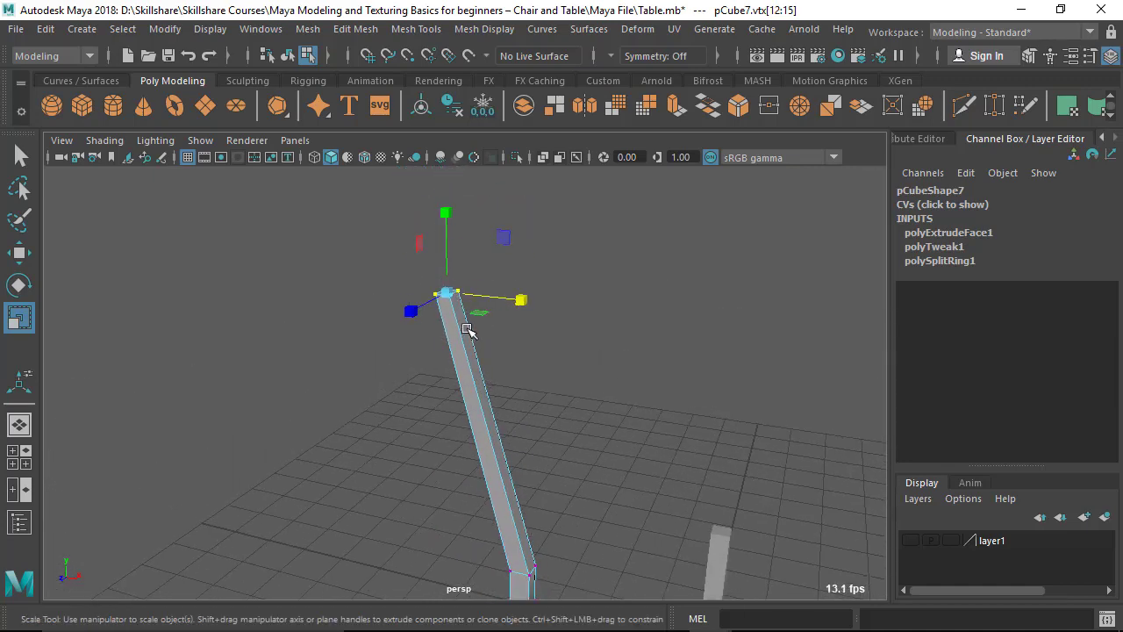
{"action": "right_click_drag", "start_coordinate": [459, 113], "coordinate": [572, 81]}
{"action": "left_click", "coordinate": [510, 336]}
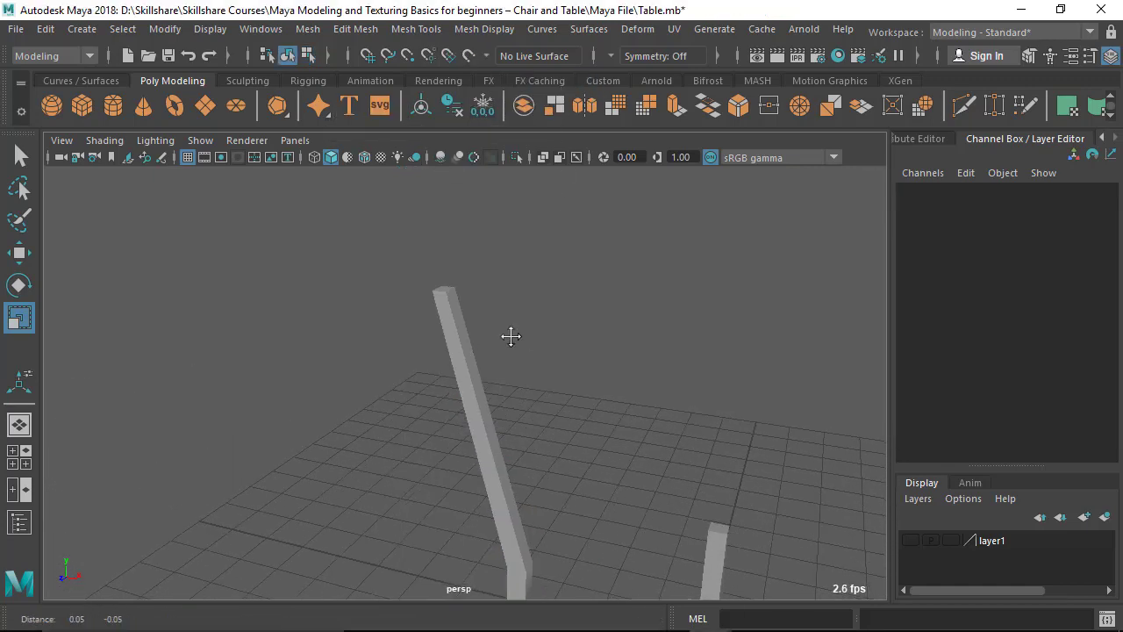
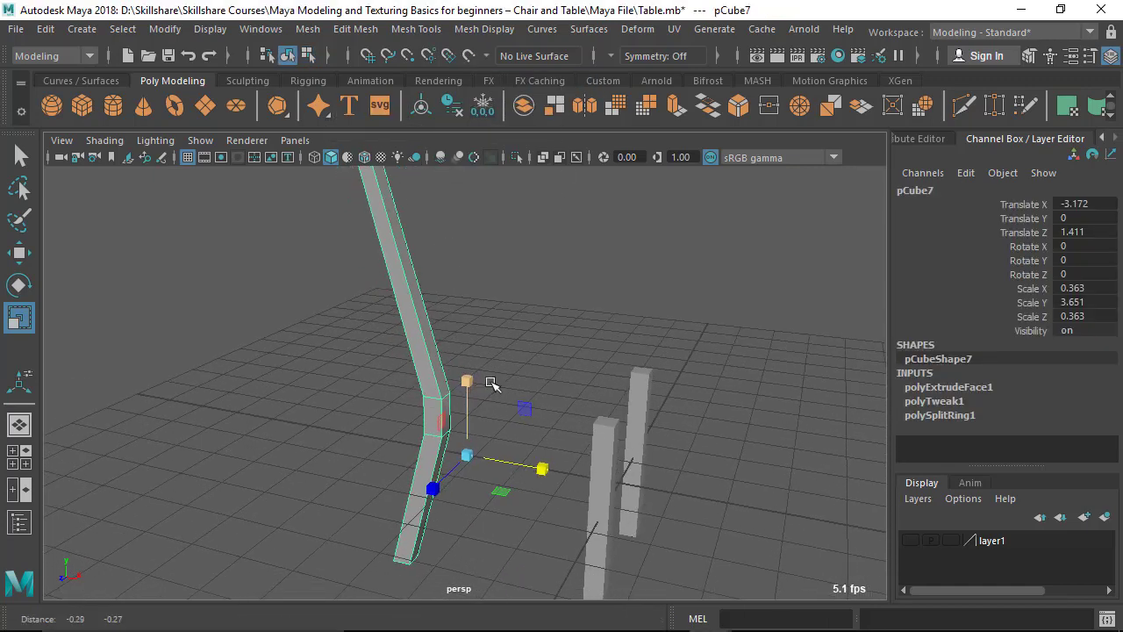
Select all edges of the shaped back leg and bevel them.
{"action": "right_click", "coordinate": [421, 341]}
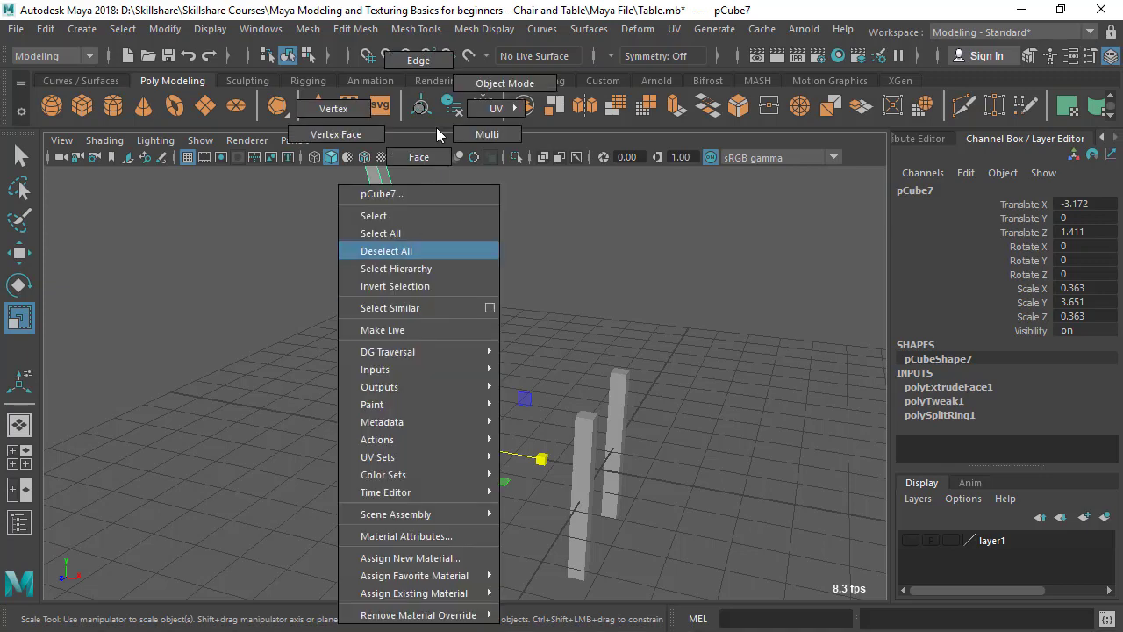
{"action": "left_click", "coordinate": [418, 60]}
{"action": "left_click_drag", "start_coordinate": [383, 295], "coordinate": [322, 202], "text": "alt"}
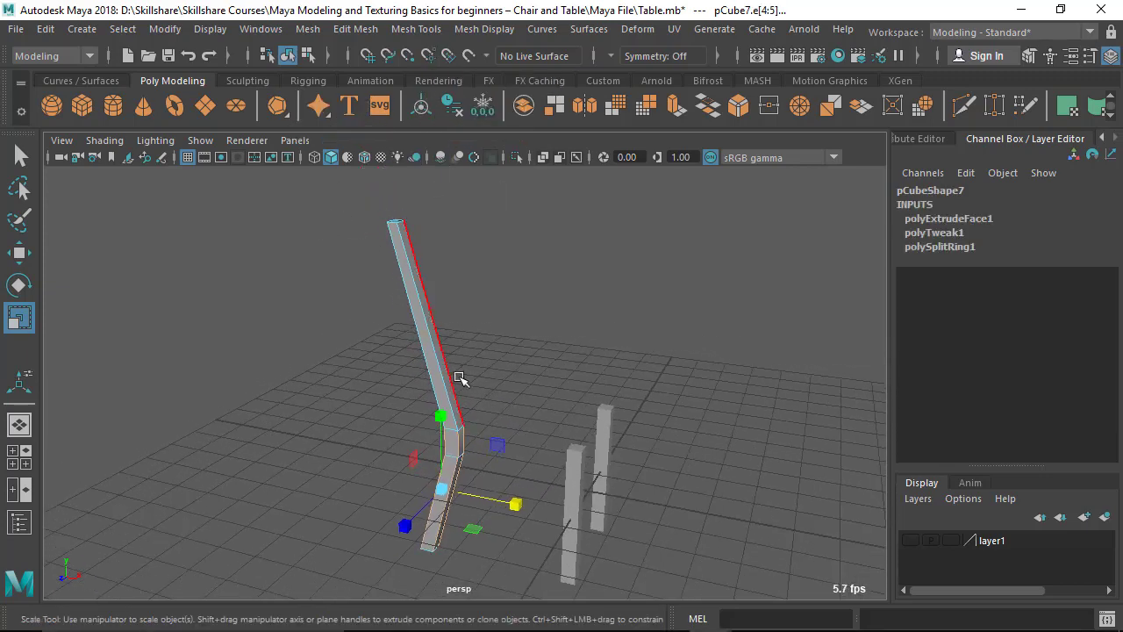
{"action": "right_click", "coordinate": [439, 318]}
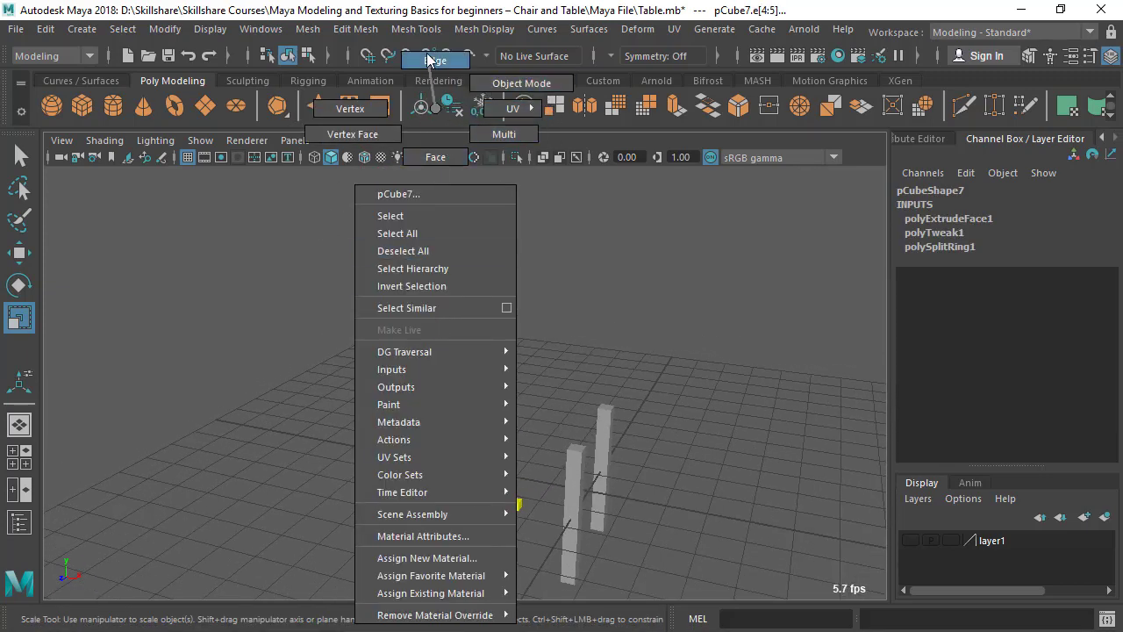
{"action": "left_click", "coordinate": [521, 83]}
{"action": "left_click_drag", "start_coordinate": [352, 201], "coordinate": [498, 600]}
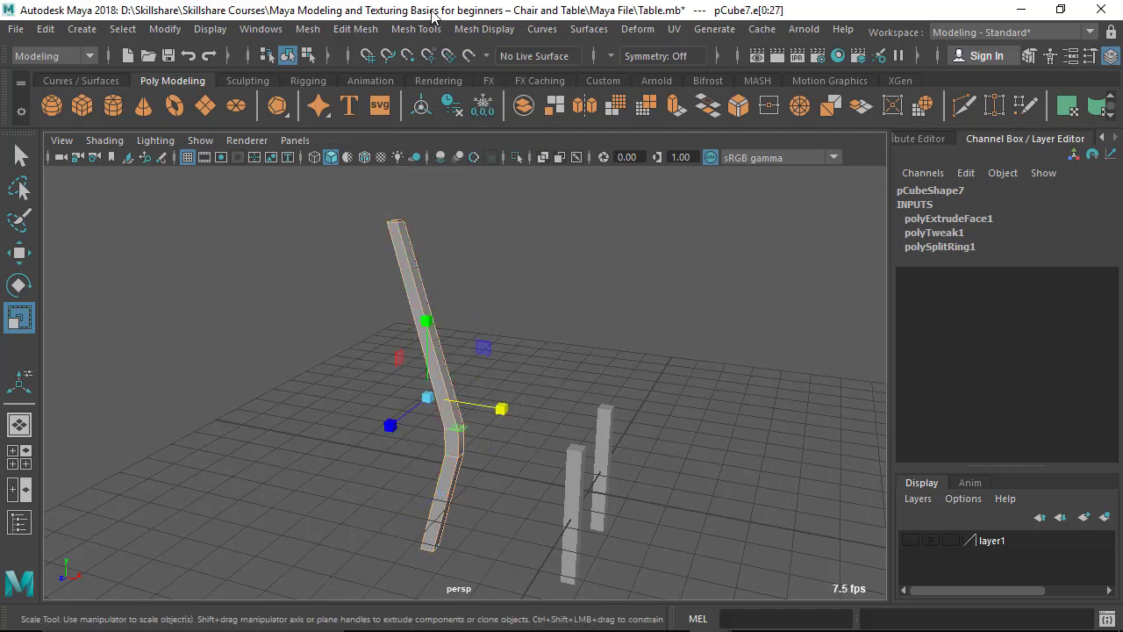
{"action": "left_click", "coordinate": [356, 29]}
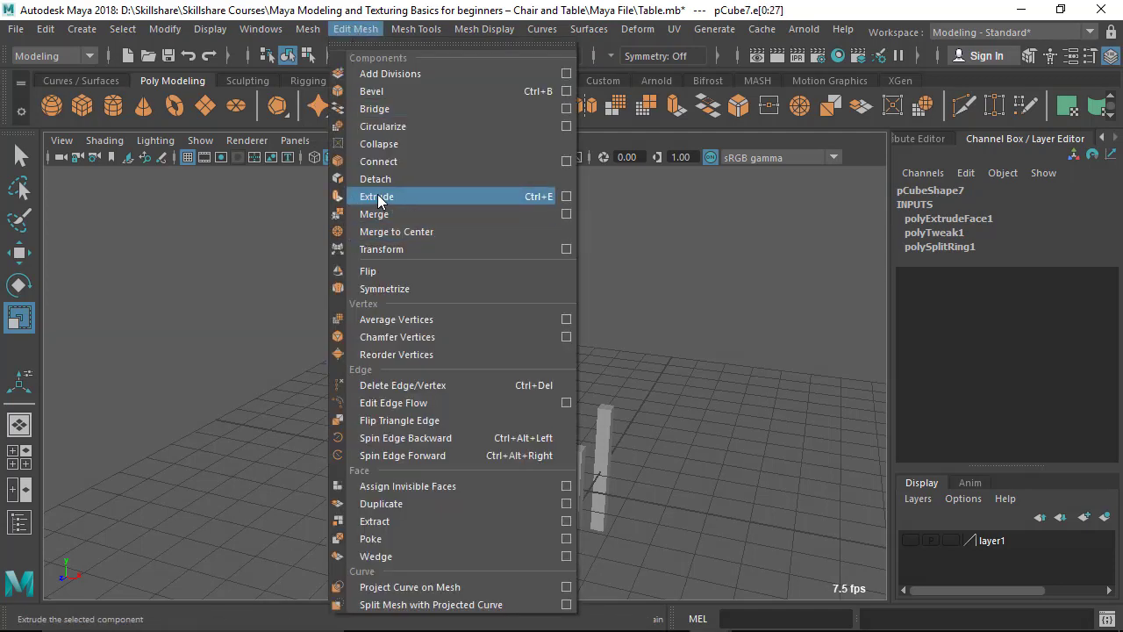
{"action": "left_click", "coordinate": [372, 91]}
{"action": "left_click_drag", "start_coordinate": [383, 308], "coordinate": [460, 292], "text": "alt"}
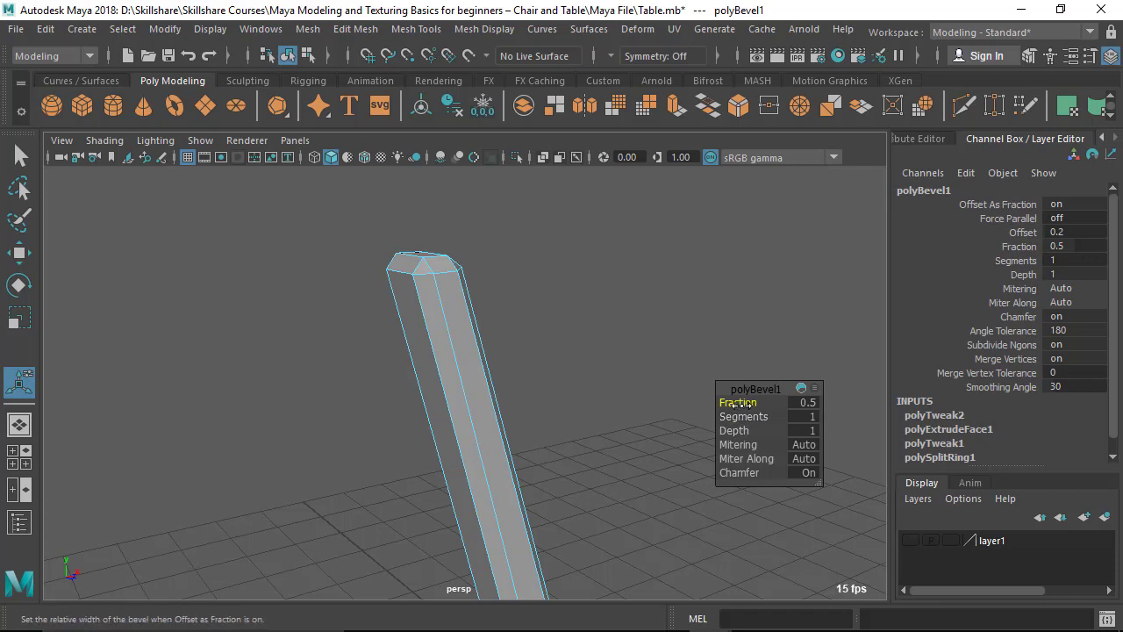
Set the back leg's bevel Fraction to 0.26 and Segments to 4, and return to object mode.
{"action": "left_click_drag", "start_coordinate": [748, 403], "coordinate": [718, 402]}
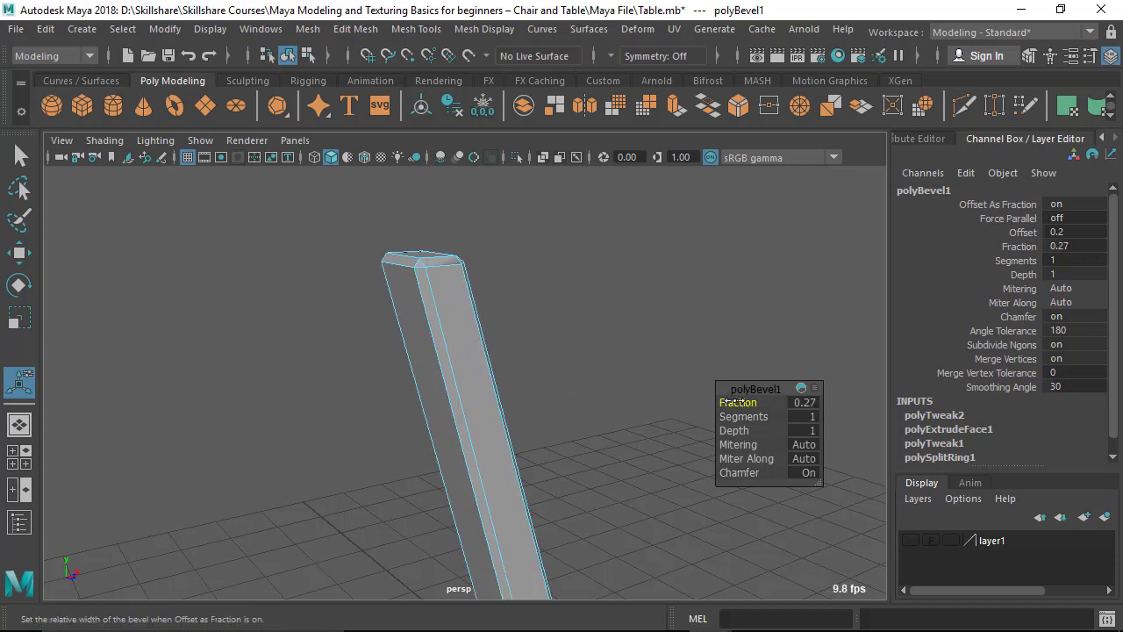
{"action": "left_click_drag", "start_coordinate": [735, 401], "coordinate": [768, 416]}
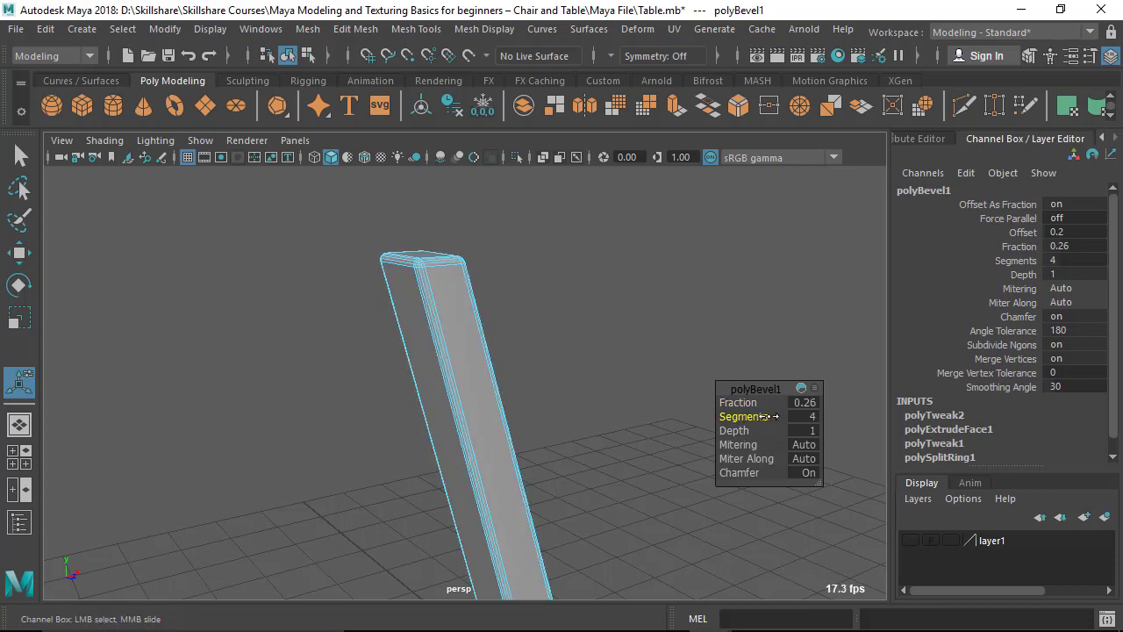
{"action": "right_click_drag", "start_coordinate": [406, 284], "coordinate": [490, 97]}
{"action": "left_click_drag", "start_coordinate": [510, 325], "coordinate": [474, 308], "text": "alt"}
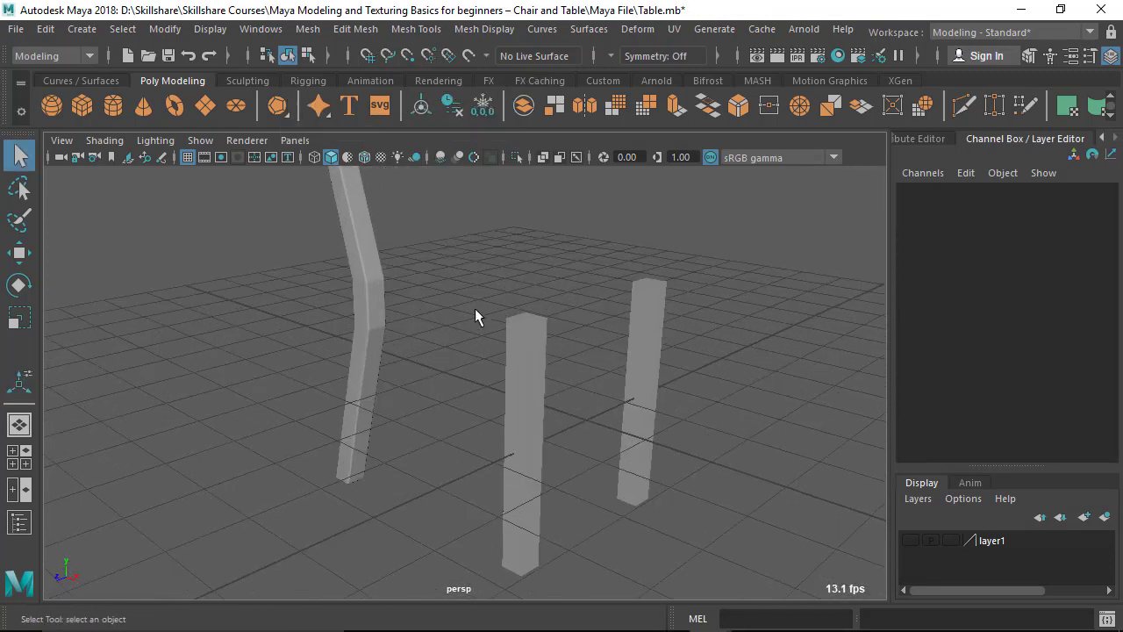
Select both straight front legs and combine them into one mesh.
{"action": "left_click", "coordinate": [524, 395]}
{"action": "left_click", "coordinate": [643, 390], "text": "shift"}
{"action": "left_click_drag", "start_coordinate": [592, 394], "coordinate": [509, 351], "text": "alt"}
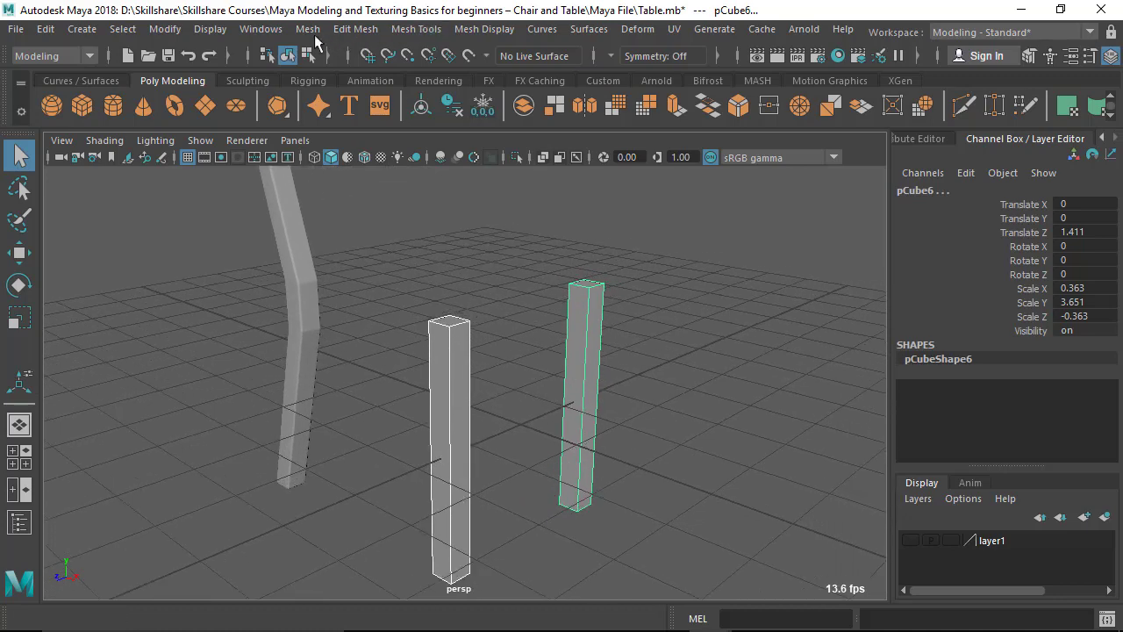
{"action": "left_click", "coordinate": [309, 29]}
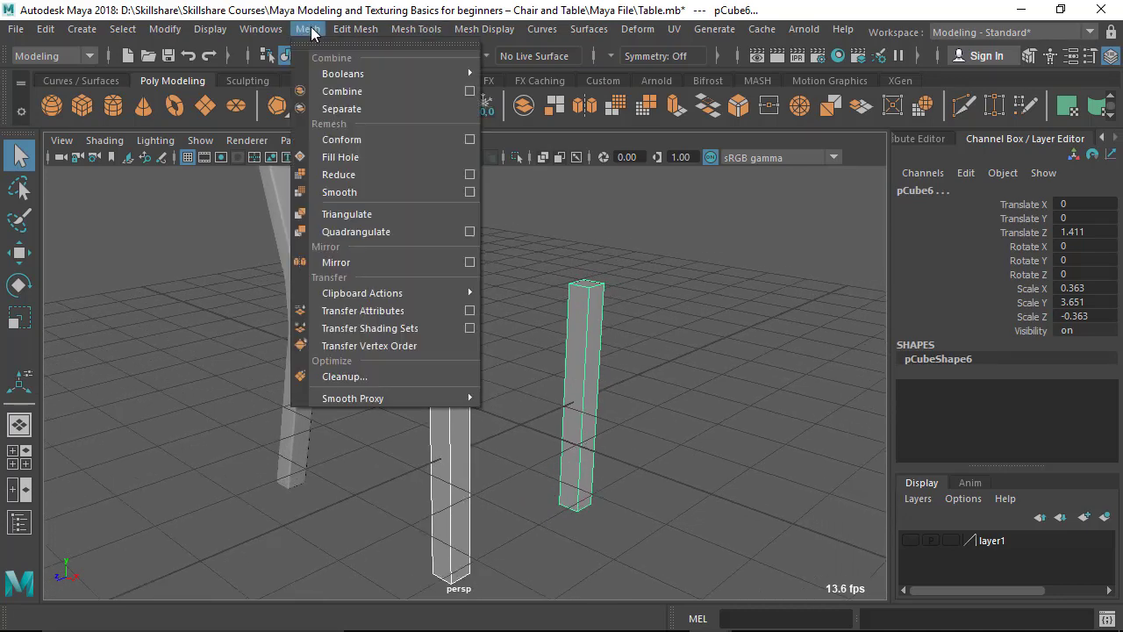
{"action": "left_click", "coordinate": [340, 91]}
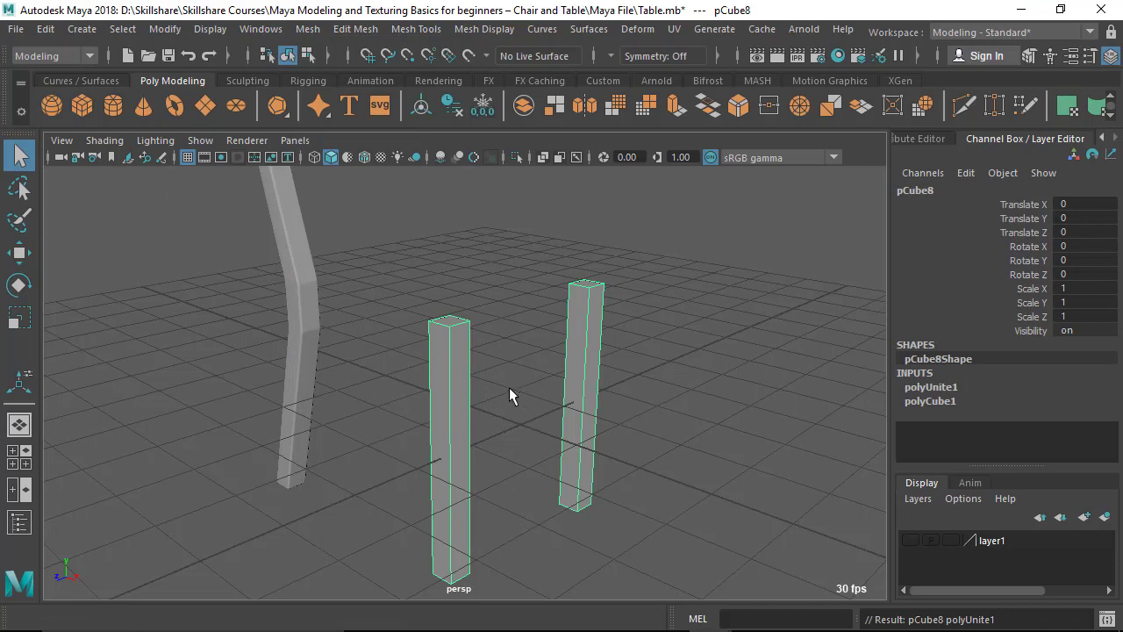
Delete the construction history of the combined front legs.
{"action": "left_click_drag", "start_coordinate": [510, 387], "coordinate": [397, 326], "text": "alt"}
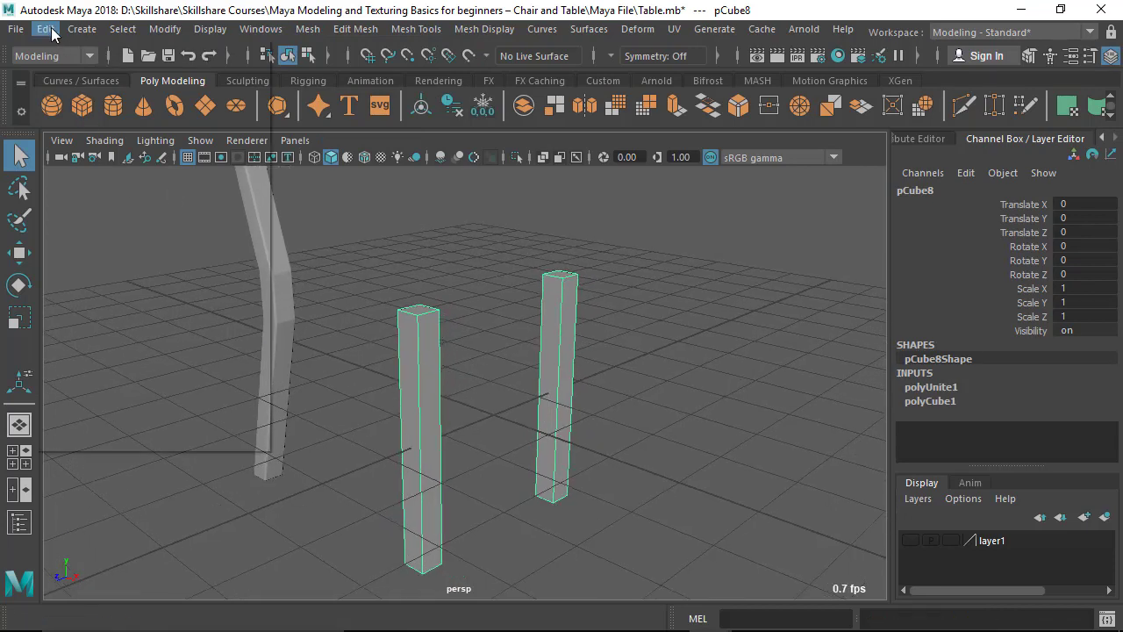
{"action": "left_click", "coordinate": [45, 29]}
{"action": "mouse_move", "coordinate": [66, 237]}
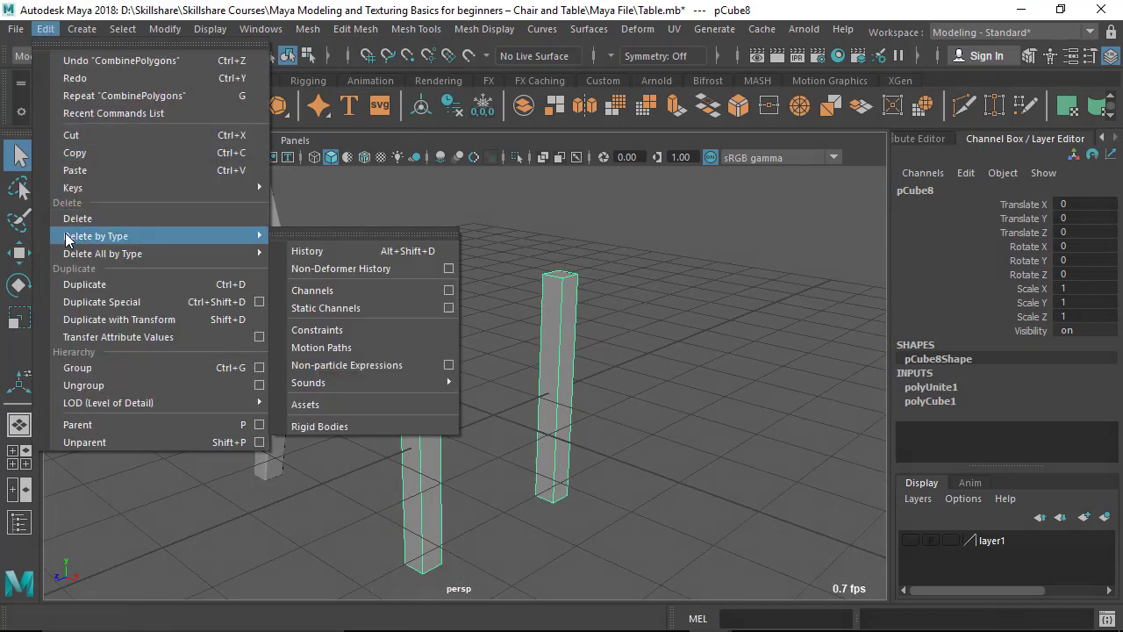
{"action": "left_click", "coordinate": [309, 251]}
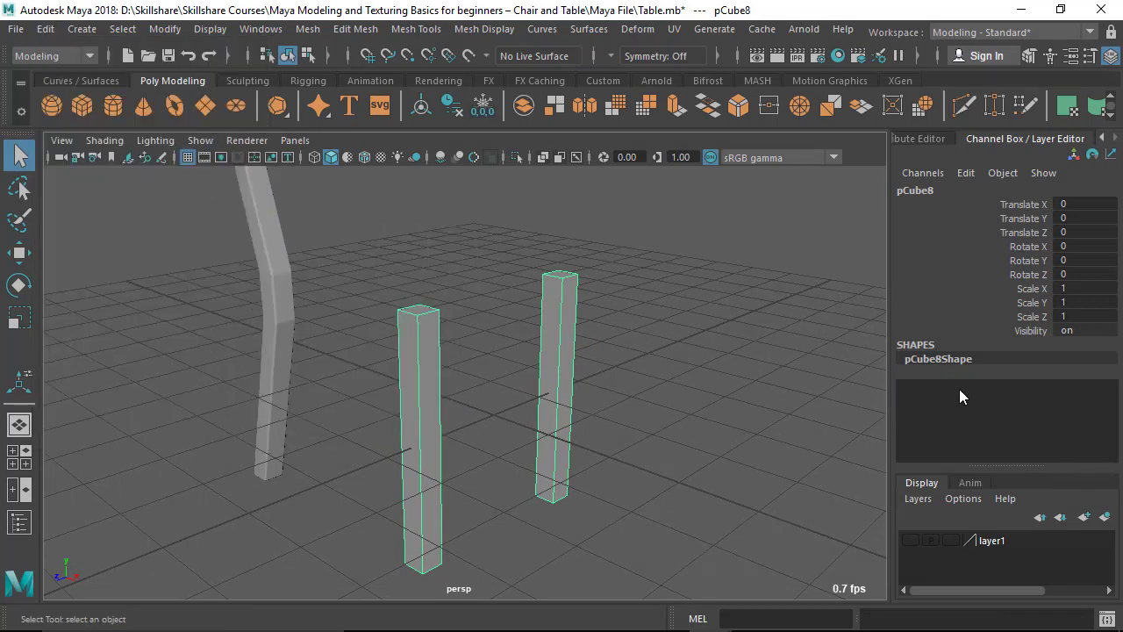
Select all edges of the combined front legs and bevel them.
{"action": "scroll", "coordinate": [389, 421], "scroll_direction": "up", "scroll_amount": 5}
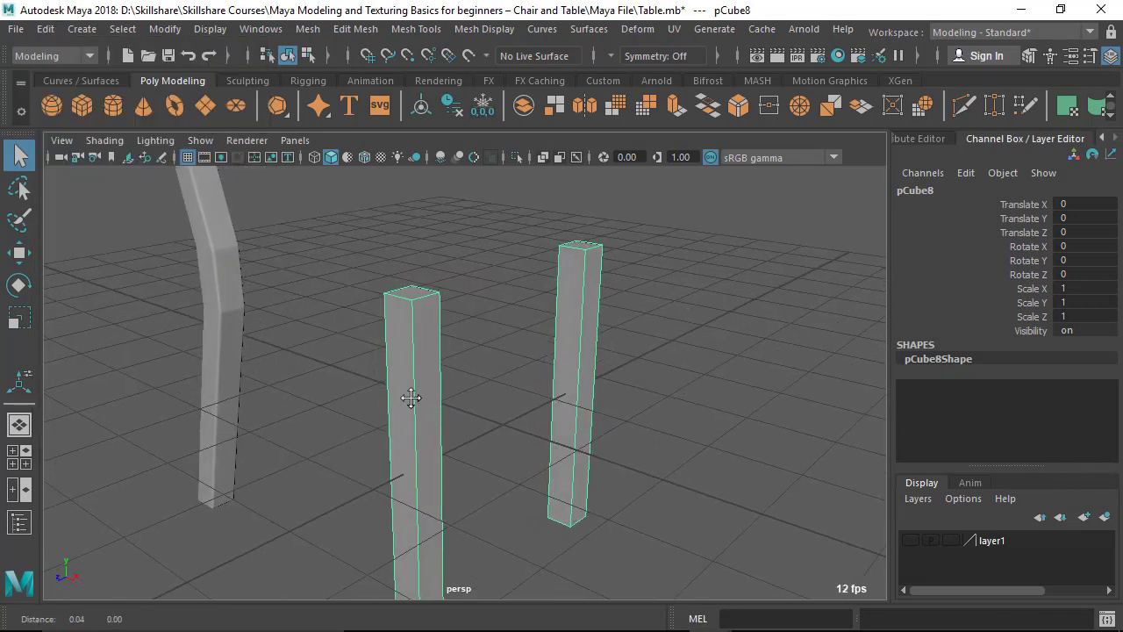
{"action": "right_click_drag", "start_coordinate": [409, 295], "coordinate": [398, 72]}
{"action": "scroll", "coordinate": [365, 226], "scroll_direction": "down", "scroll_amount": 5}
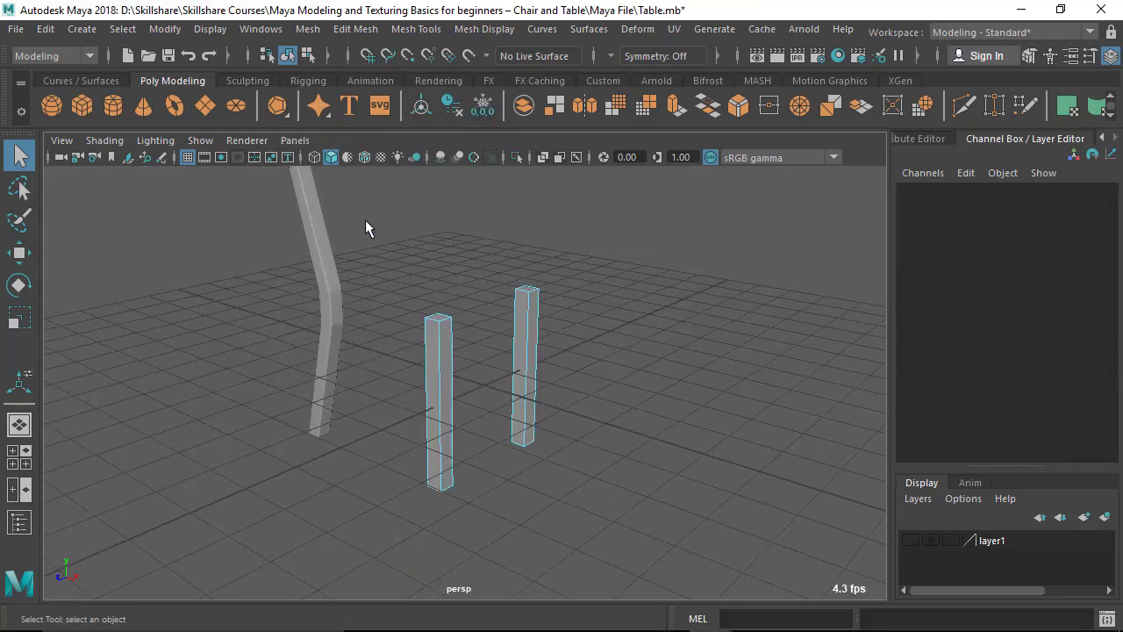
{"action": "left_click_drag", "start_coordinate": [381, 251], "coordinate": [627, 540]}
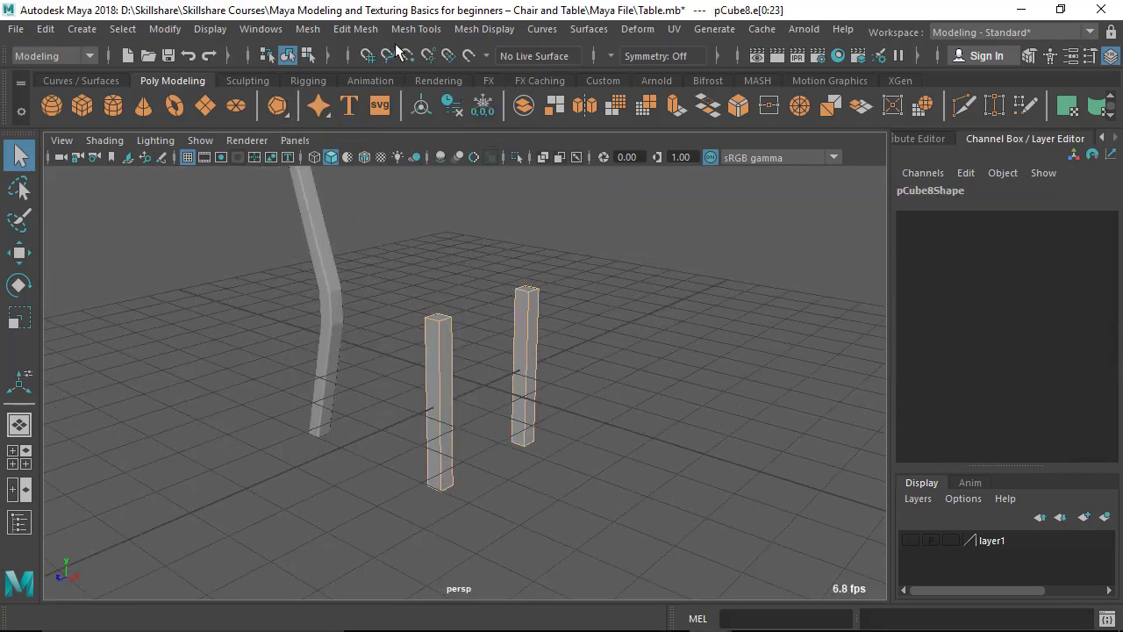
{"action": "left_click", "coordinate": [365, 29]}
{"action": "left_click", "coordinate": [377, 88]}
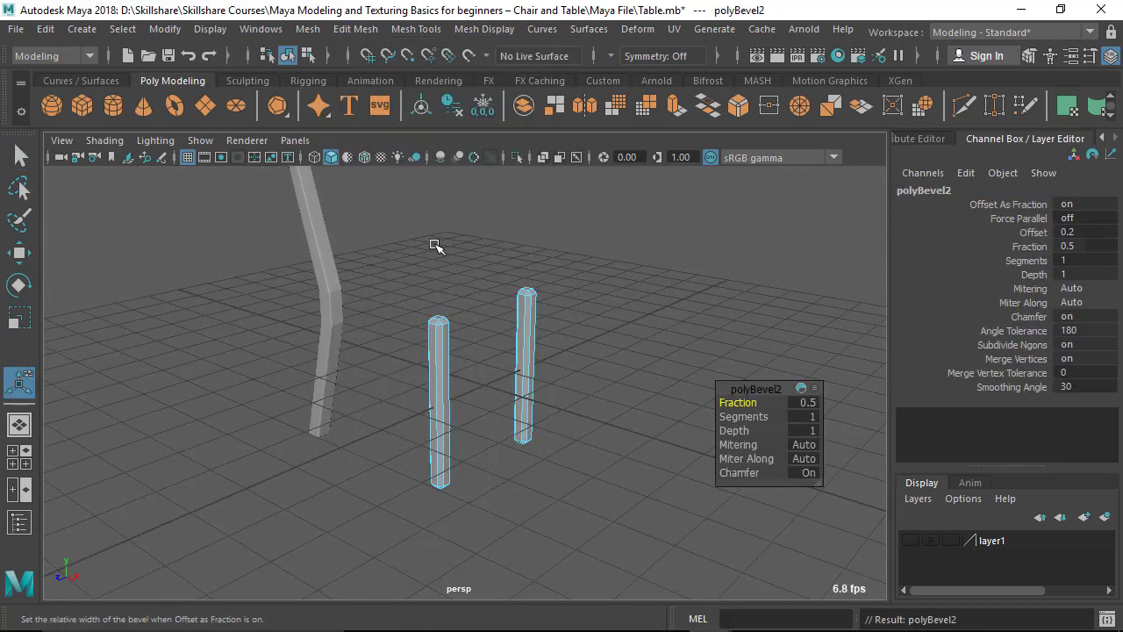
Set the front legs' bevel Fraction to 0.14, increase its Segments, and return to object mode with nothing selected.
{"action": "scroll", "coordinate": [563, 490], "scroll_direction": "up", "scroll_amount": 5}
{"action": "left_click_drag", "start_coordinate": [742, 402], "coordinate": [706, 403]}
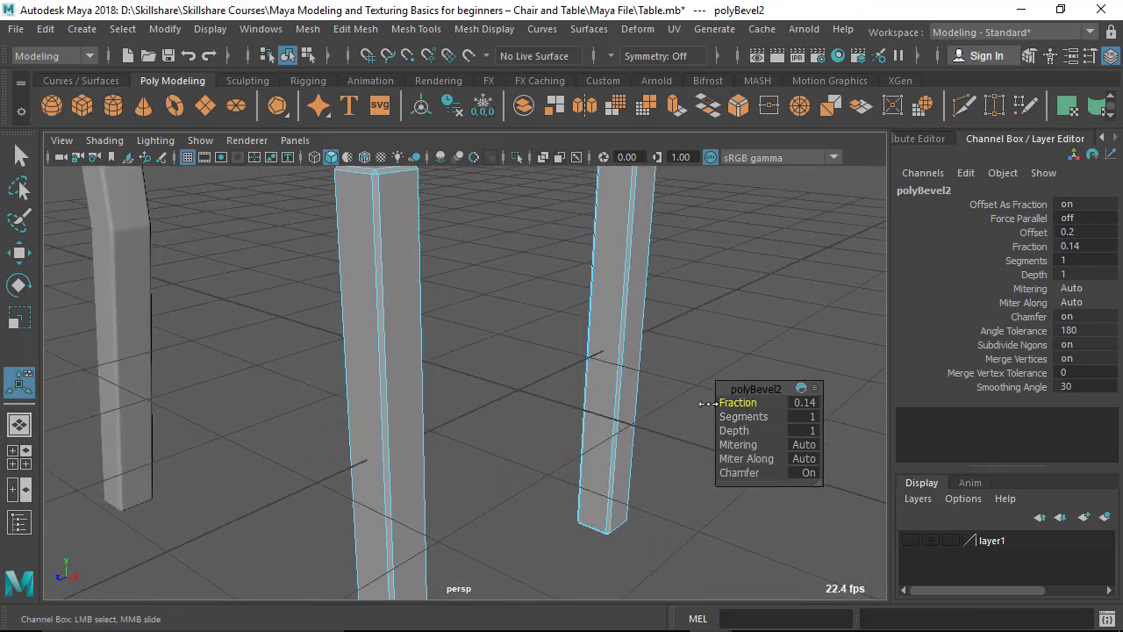
{"action": "left_click_drag", "start_coordinate": [714, 419], "coordinate": [745, 420]}
{"action": "right_click_drag", "start_coordinate": [395, 175], "coordinate": [507, 100]}
{"action": "left_click", "coordinate": [456, 380]}
Duplicate the shaped back leg, mirror the copy to the opposite side with a Scale Z of -0.363, and clear the selection.
{"action": "left_click_drag", "start_coordinate": [457, 381], "coordinate": [248, 394], "text": "alt"}
{"action": "left_click", "coordinate": [326, 412]}
{"action": "left_click_drag", "start_coordinate": [326, 412], "coordinate": [466, 401], "text": "alt"}
{"action": "key", "text": "w"}
{"action": "key", "text": "f"}
{"action": "left_click_drag", "start_coordinate": [448, 533], "coordinate": [435, 493], "text": "alt"}
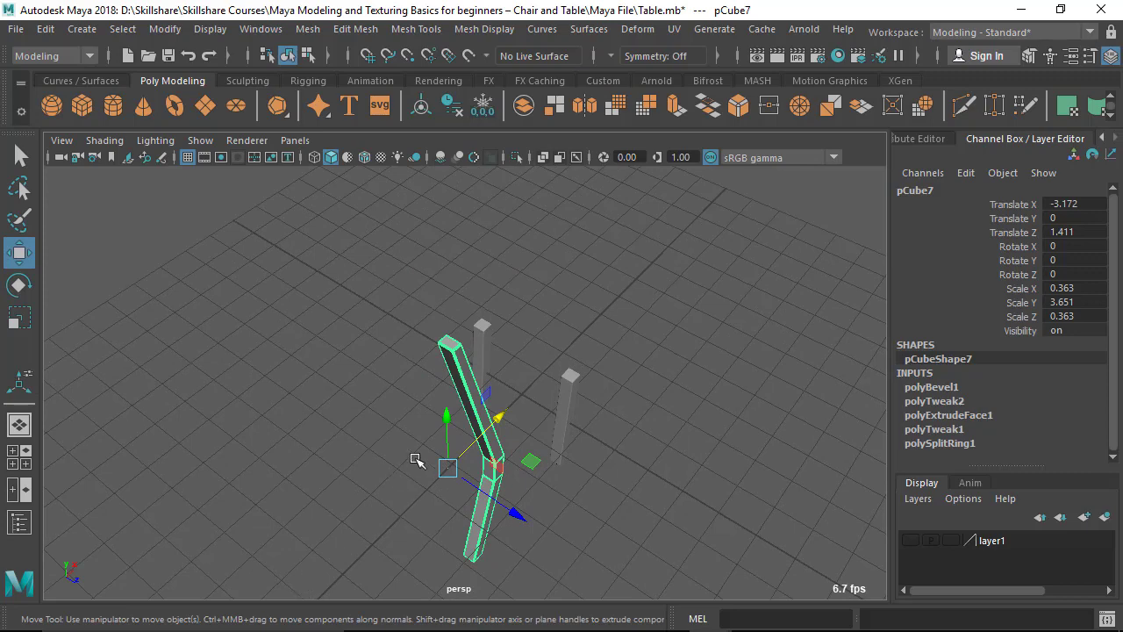
{"action": "left_click_drag", "start_coordinate": [384, 545], "coordinate": [525, 507], "text": "alt"}
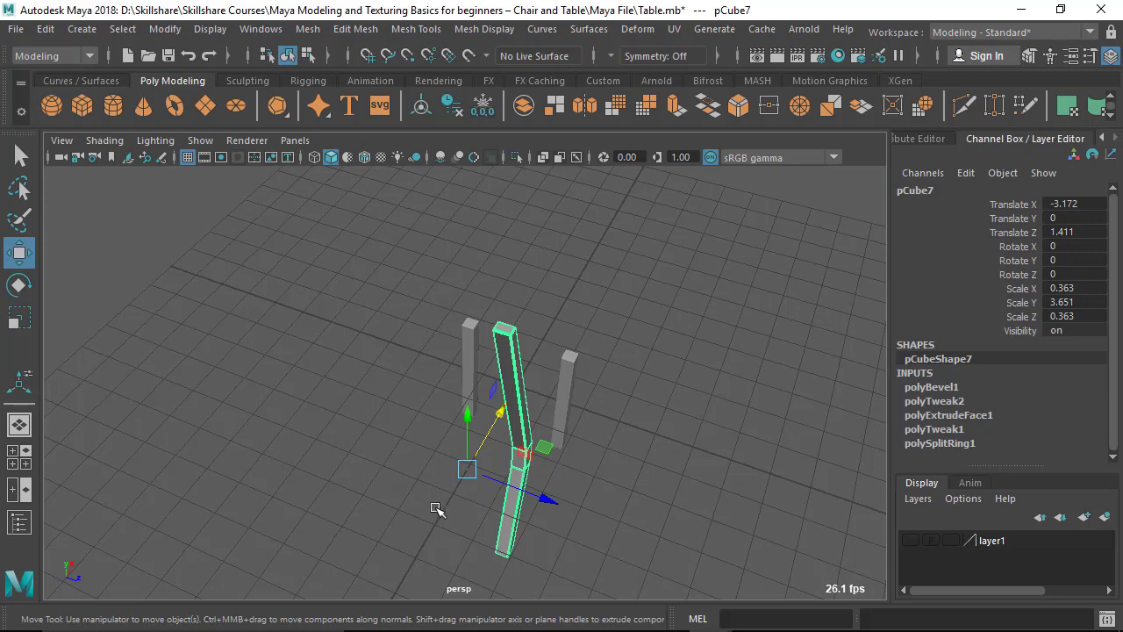
{"action": "left_click_drag", "start_coordinate": [436, 509], "coordinate": [439, 421], "text": "alt"}
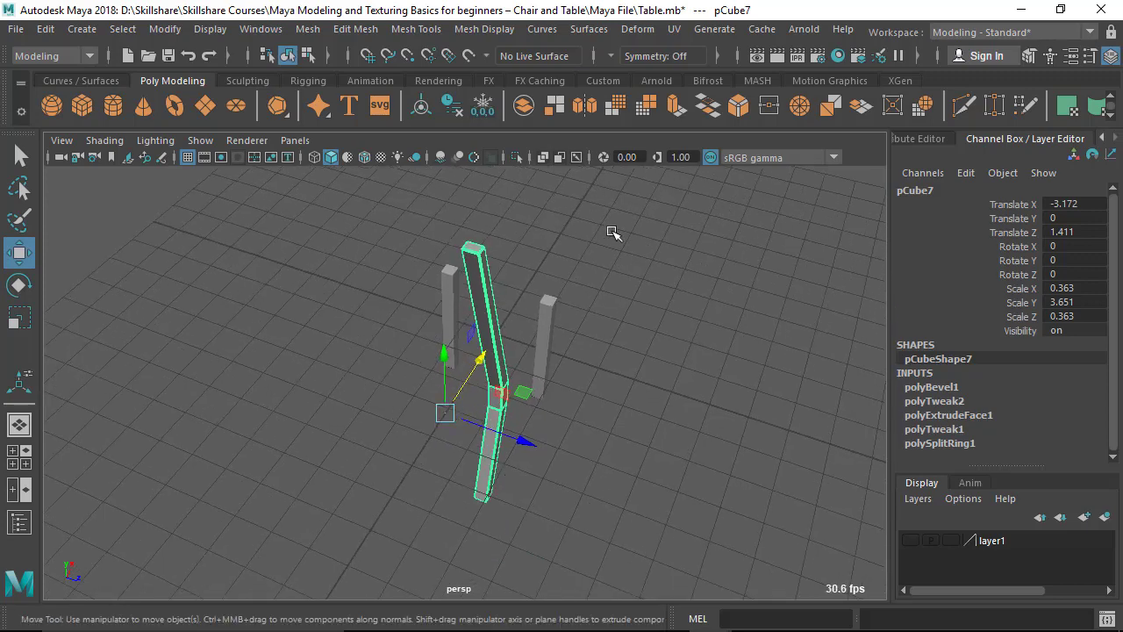
{"action": "right_click_drag", "start_coordinate": [613, 232], "coordinate": [572, 215], "text": "alt"}
{"action": "left_click_drag", "start_coordinate": [422, 444], "coordinate": [525, 444], "text": "alt"}
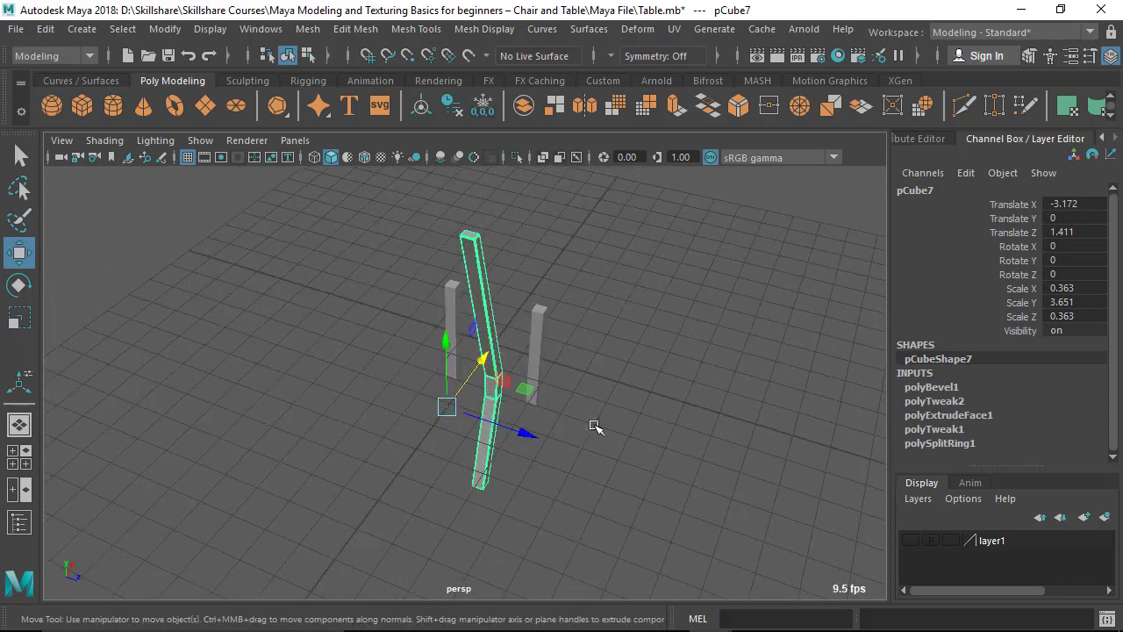
{"action": "left_click", "coordinate": [45, 29]}
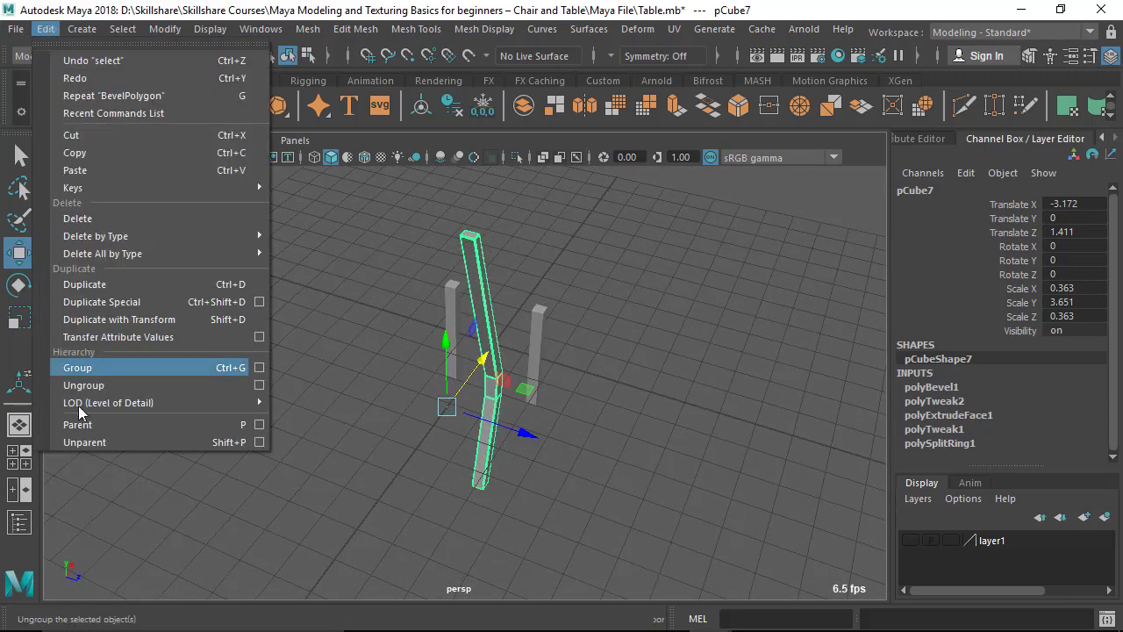
{"action": "left_click", "coordinate": [96, 292]}
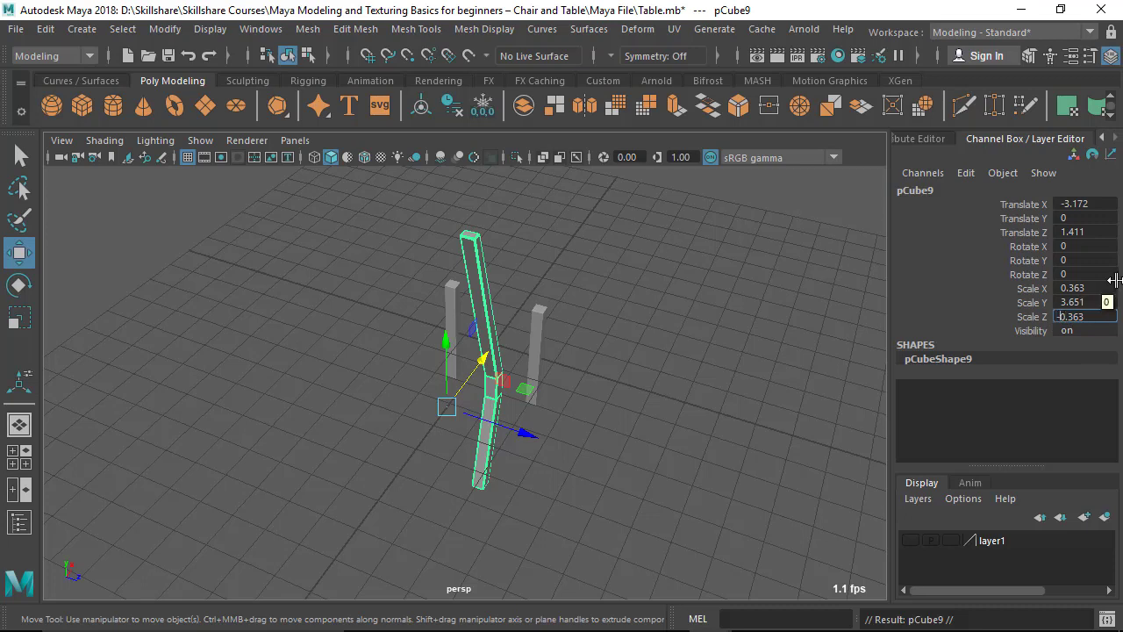
{"action": "key", "text": "Return"}
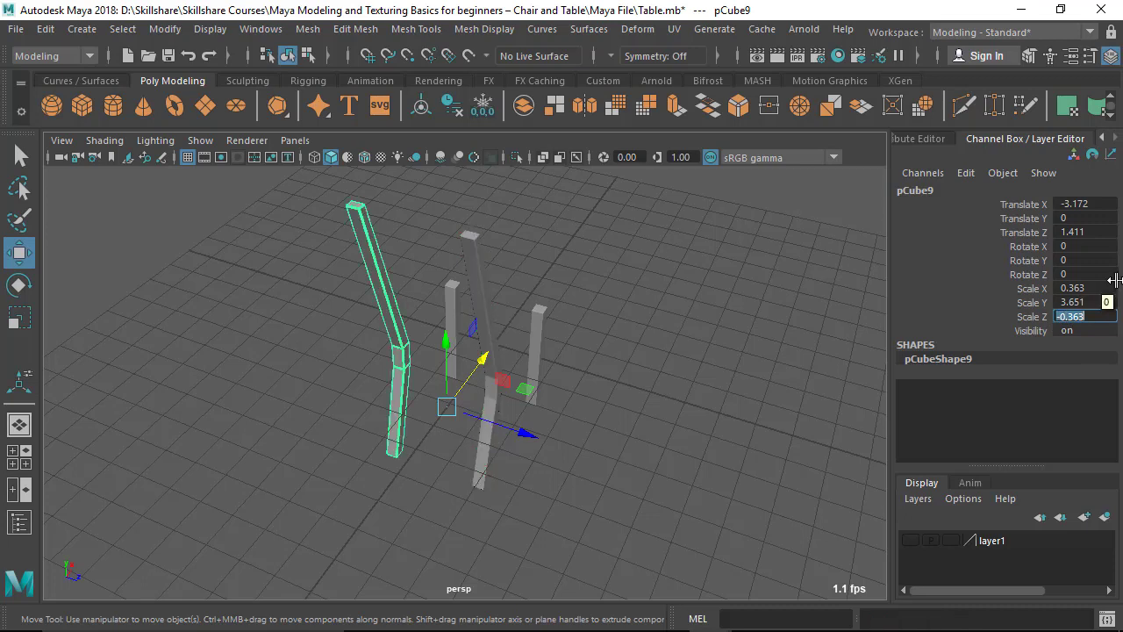
{"action": "left_click", "coordinate": [575, 475]}
Compare the four legs with the chair in the reference photo, and return to Maya.
{"action": "left_click_drag", "start_coordinate": [624, 381], "coordinate": [466, 426], "text": "alt"}
{"action": "left_click", "coordinate": [753, 614]}
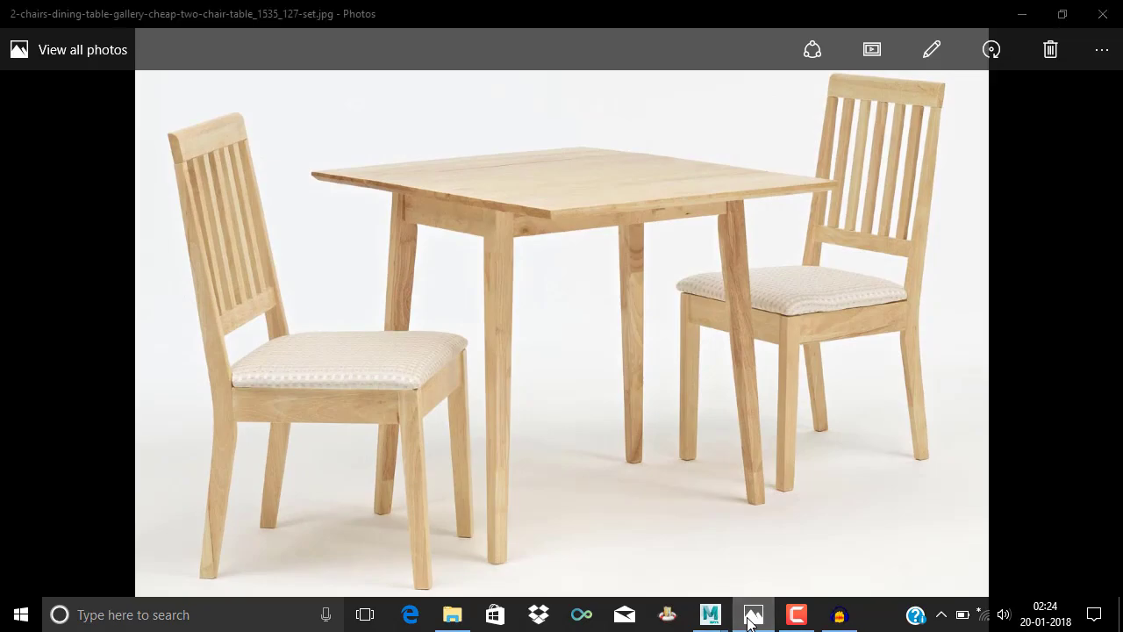
{"action": "left_click", "coordinate": [753, 615]}
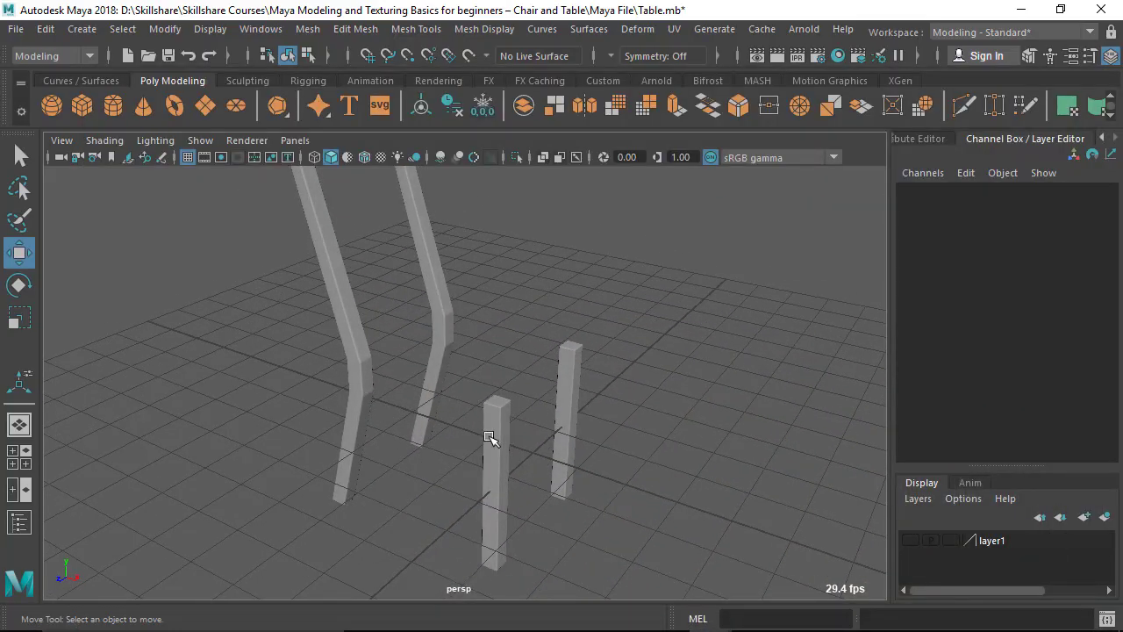
Select the original shaped back leg and make it a live surface.
{"action": "left_click_drag", "start_coordinate": [305, 365], "coordinate": [323, 328], "text": "alt"}
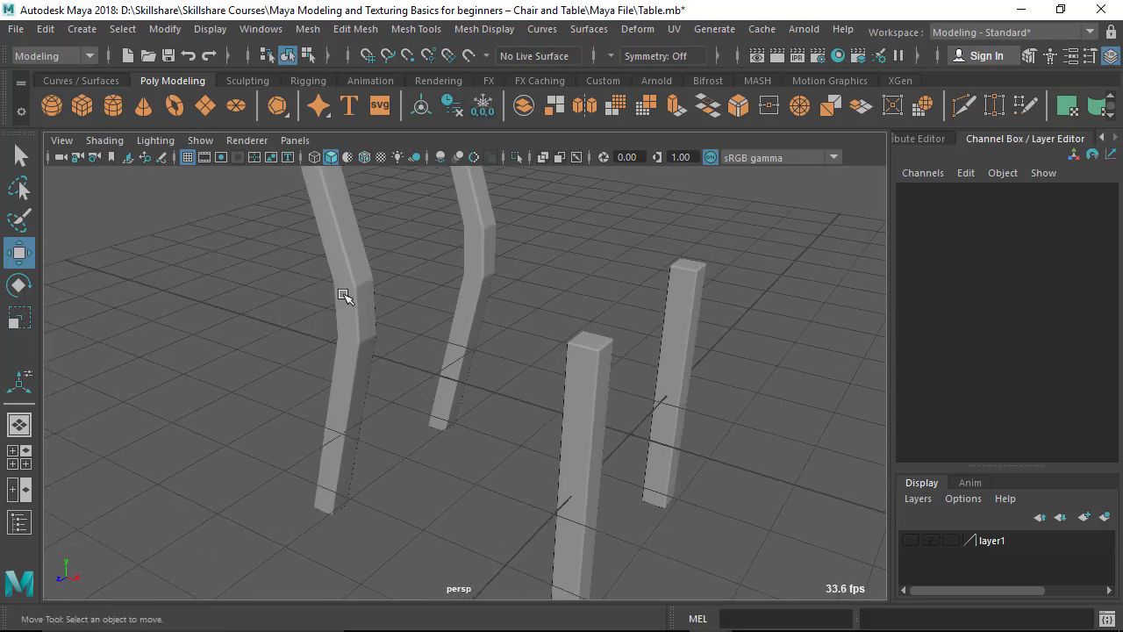
{"action": "left_click", "coordinate": [372, 361]}
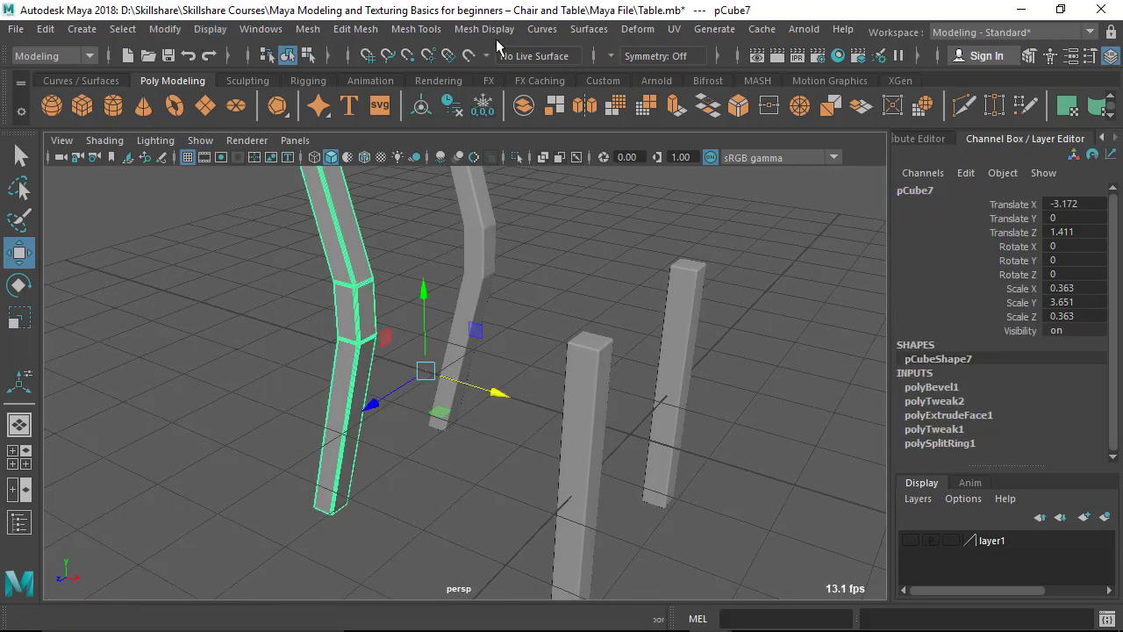
{"action": "left_click", "coordinate": [468, 57]}
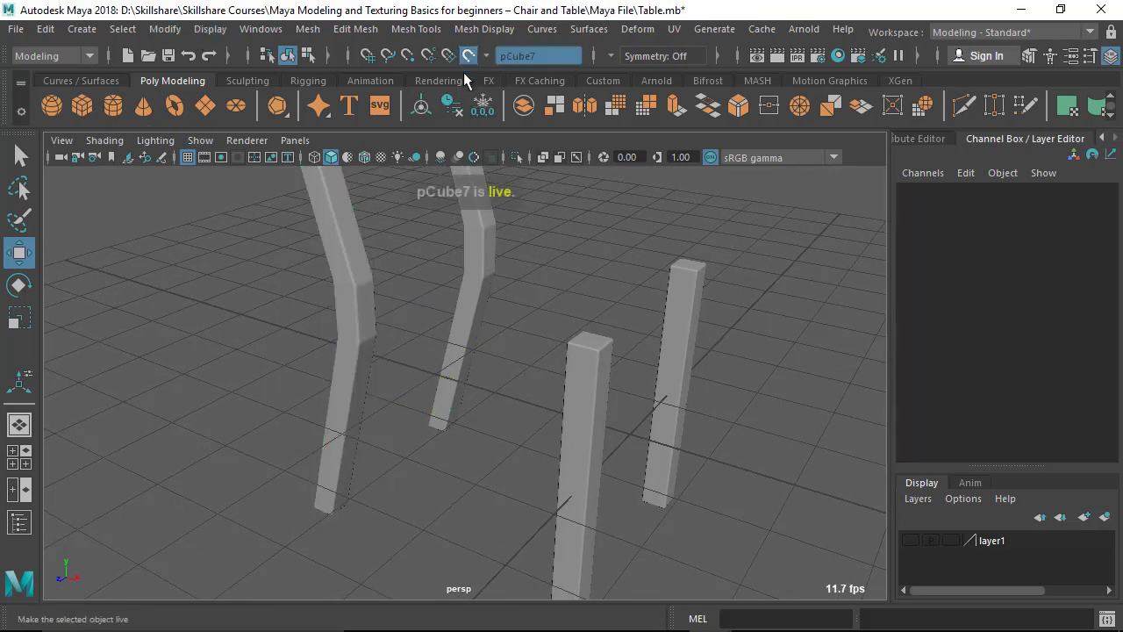
Enable interactive creation and draw a polygon cube on the live back leg, extending it to the front leg as a side rail.
{"action": "left_click", "coordinate": [83, 30]}
{"action": "mouse_move", "coordinate": [97, 93]}
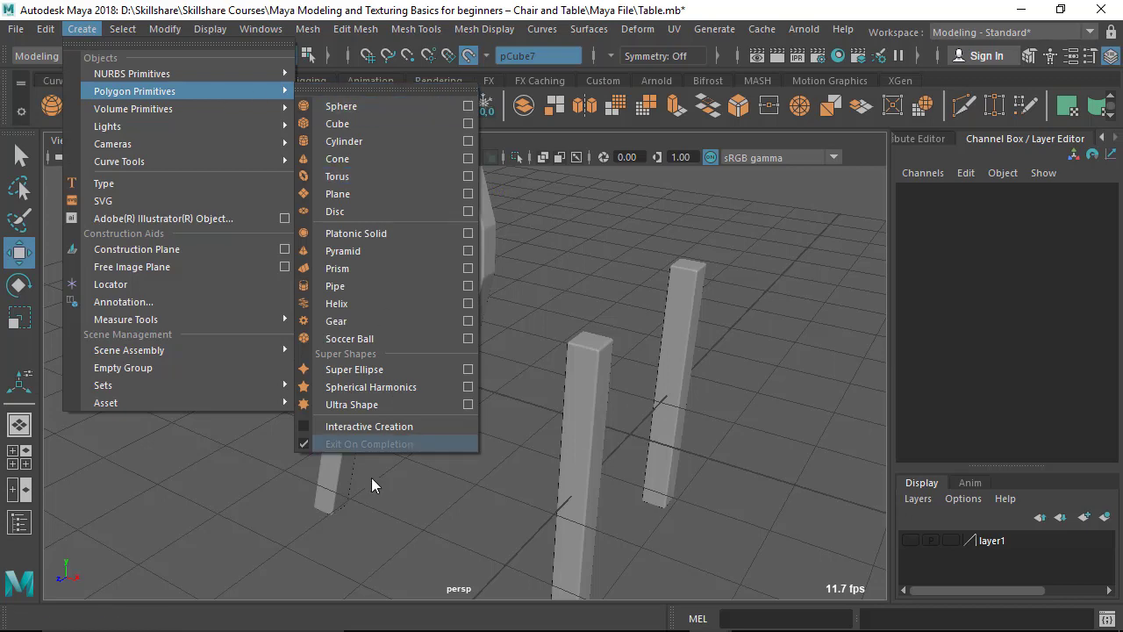
{"action": "left_click", "coordinate": [351, 427]}
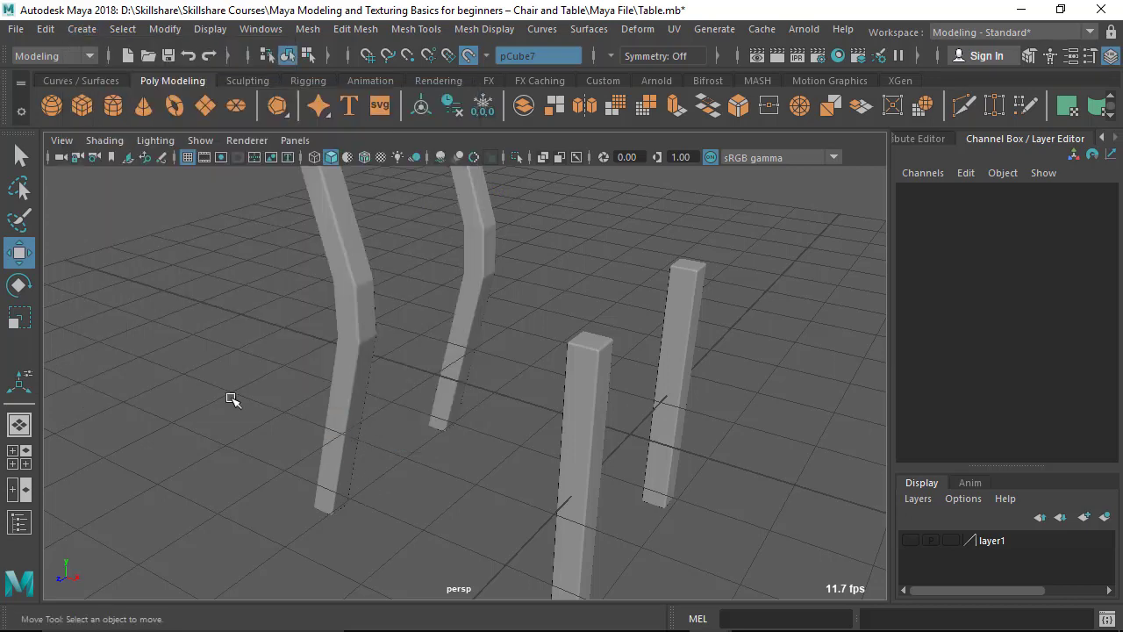
{"action": "left_click", "coordinate": [79, 107]}
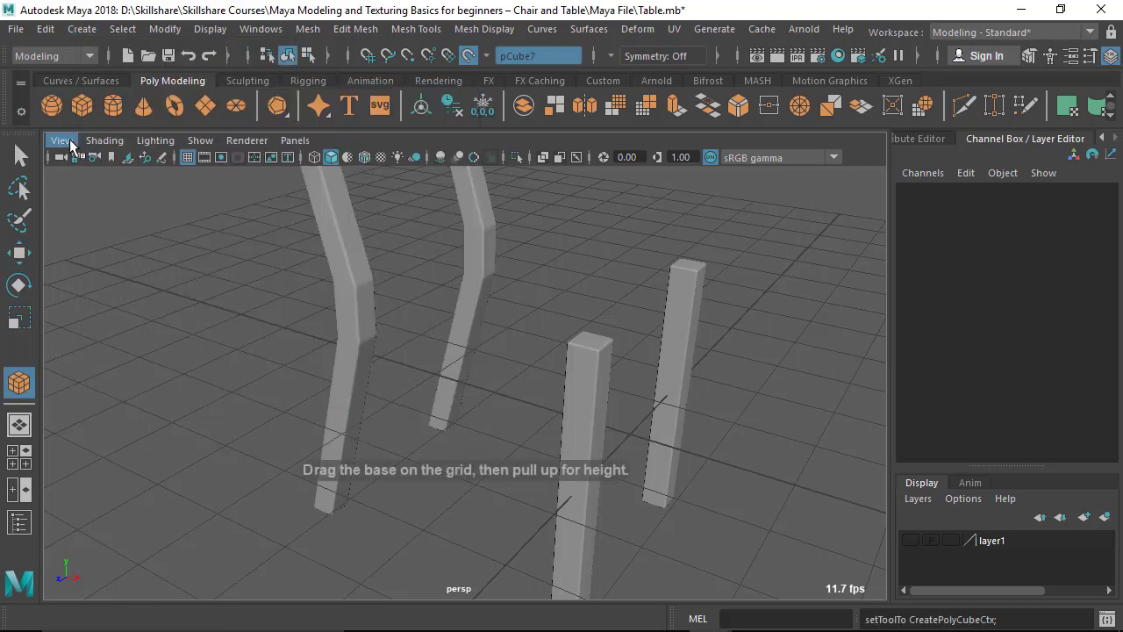
{"action": "left_click_drag", "start_coordinate": [389, 363], "coordinate": [380, 341], "text": "alt"}
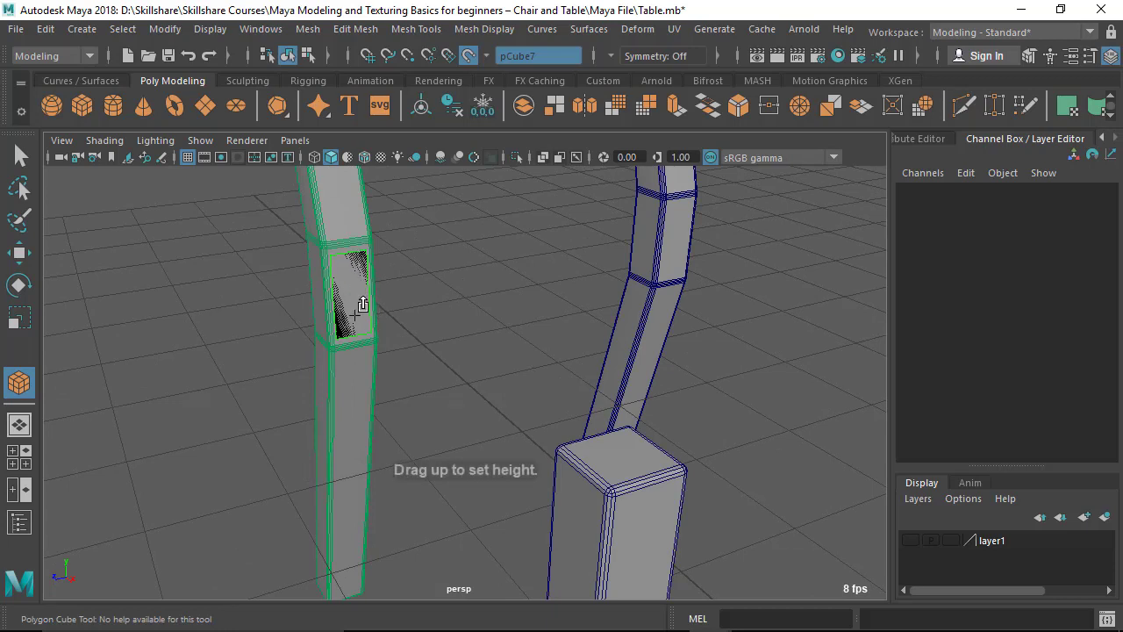
{"action": "left_click_drag", "start_coordinate": [357, 293], "coordinate": [419, 592]}
{"action": "key", "text": "w"}
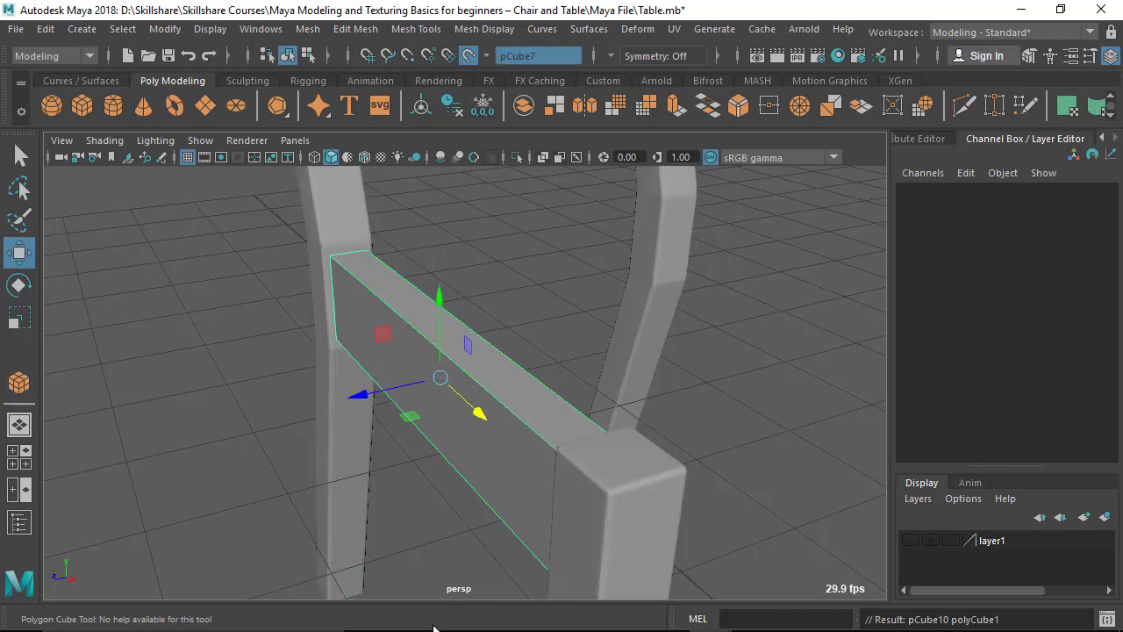
Turn off the live surface and select the side rail's lengthwise edges.
{"action": "scroll", "coordinate": [442, 351], "scroll_direction": "down", "scroll_amount": 3}
{"action": "mouse_move", "coordinate": [442, 351]}
{"action": "left_mouse_down", "text": "alt"}
{"action": "mouse_move", "coordinate": [641, 334]}
{"action": "mouse_move", "coordinate": [394, 354]}
{"action": "mouse_move", "coordinate": [421, 360]}
{"action": "left_mouse_up", "text": "alt"}
{"action": "left_click", "coordinate": [471, 54]}
{"action": "left_click_drag", "start_coordinate": [401, 546], "coordinate": [460, 404], "text": "alt"}
{"action": "right_click_drag", "start_coordinate": [483, 294], "coordinate": [488, 56]}
{"action": "left_click_drag", "start_coordinate": [491, 271], "coordinate": [488, 304]}
{"action": "right_click_drag", "start_coordinate": [389, 390], "coordinate": [401, 480], "text": "alt"}
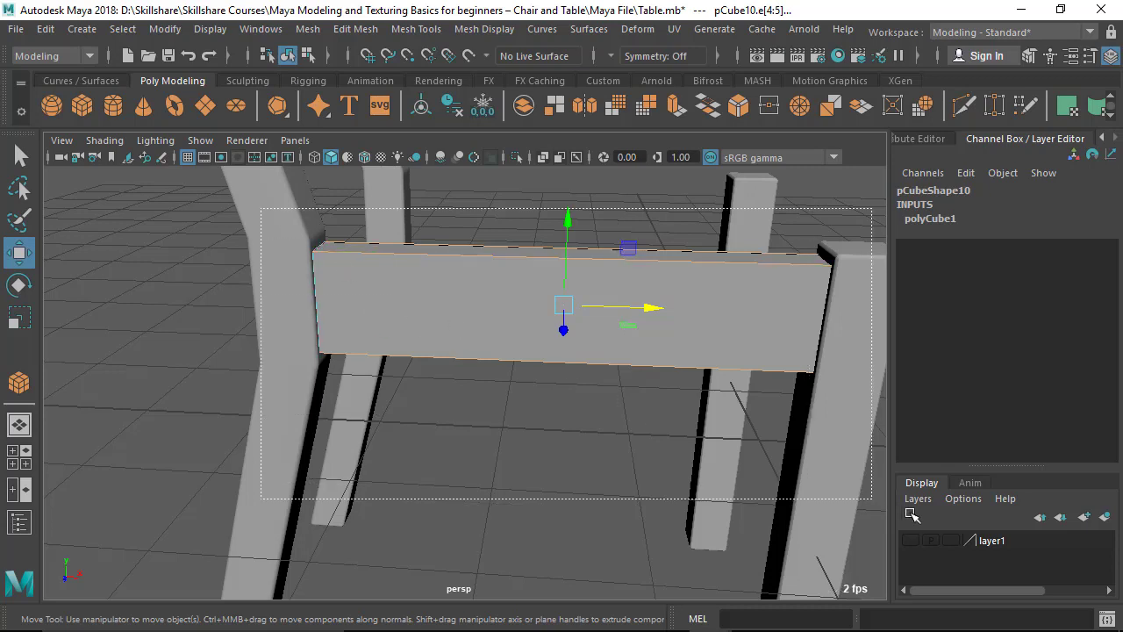
{"action": "left_click_drag", "start_coordinate": [934, 524], "coordinate": [930, 527]}
{"action": "left_click_drag", "start_coordinate": [518, 206], "coordinate": [567, 570]}
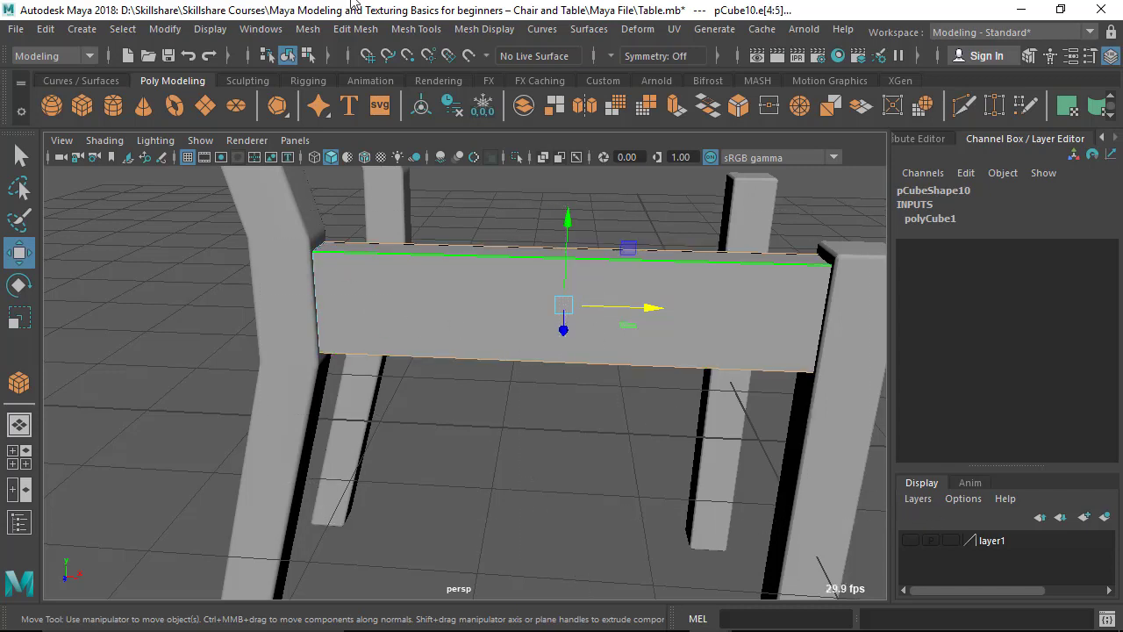
Bevel the selected rail edges with a Fraction of 0.18, adjust the Segments, and return to object mode.
{"action": "left_click", "coordinate": [355, 28]}
{"action": "left_click", "coordinate": [359, 109]}
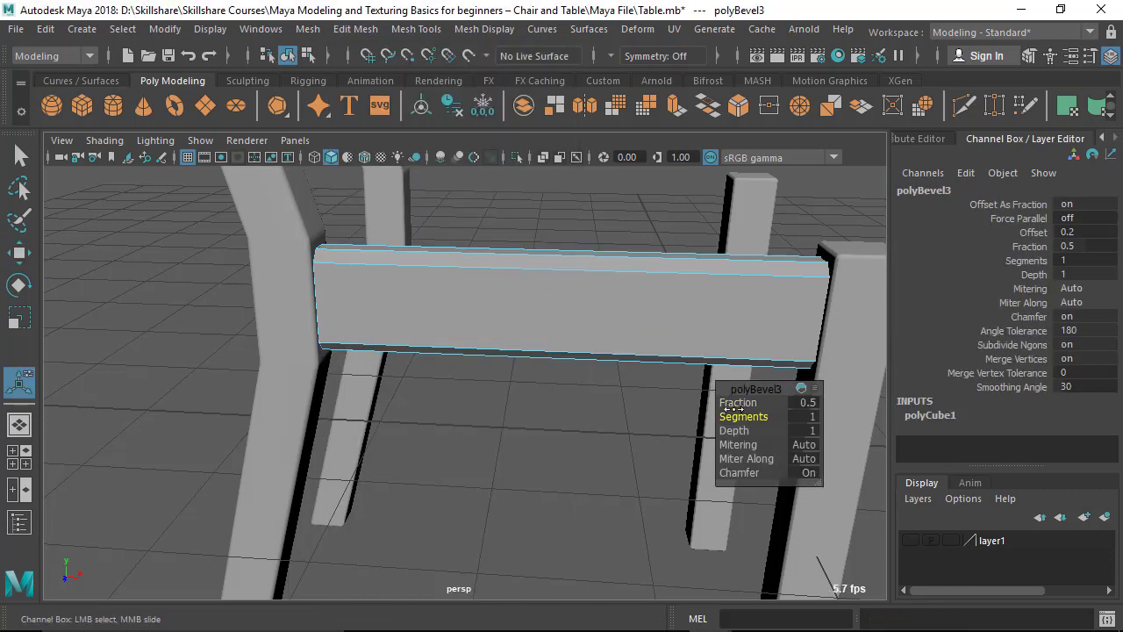
{"action": "left_click_drag", "start_coordinate": [741, 400], "coordinate": [718, 402]}
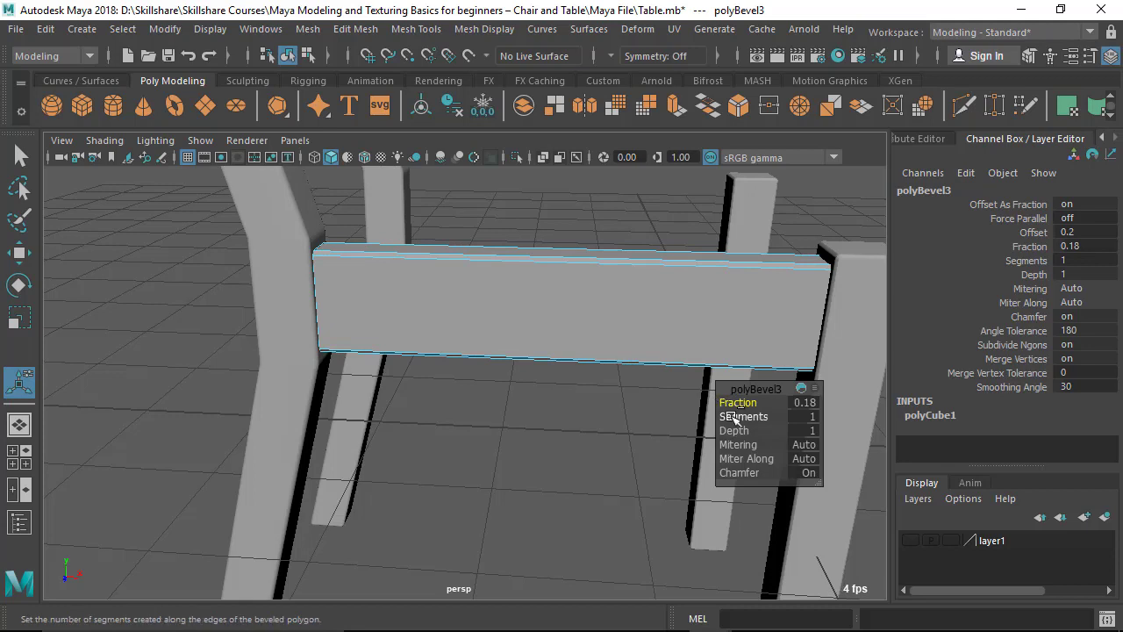
{"action": "left_click_drag", "start_coordinate": [766, 420], "coordinate": [769, 418]}
{"action": "right_click_drag", "start_coordinate": [627, 167], "coordinate": [709, 84]}
{"action": "left_click", "coordinate": [578, 412]}
In the top view, move the side rail's pivot along Z onto the grid's centre line using grid snapping.
{"action": "right_click_drag", "start_coordinate": [577, 413], "coordinate": [426, 339], "text": "alt"}
{"action": "left_click_drag", "start_coordinate": [427, 339], "coordinate": [413, 383], "text": "alt"}
{"action": "left_click", "coordinate": [414, 380]}
{"action": "key", "text": "w"}
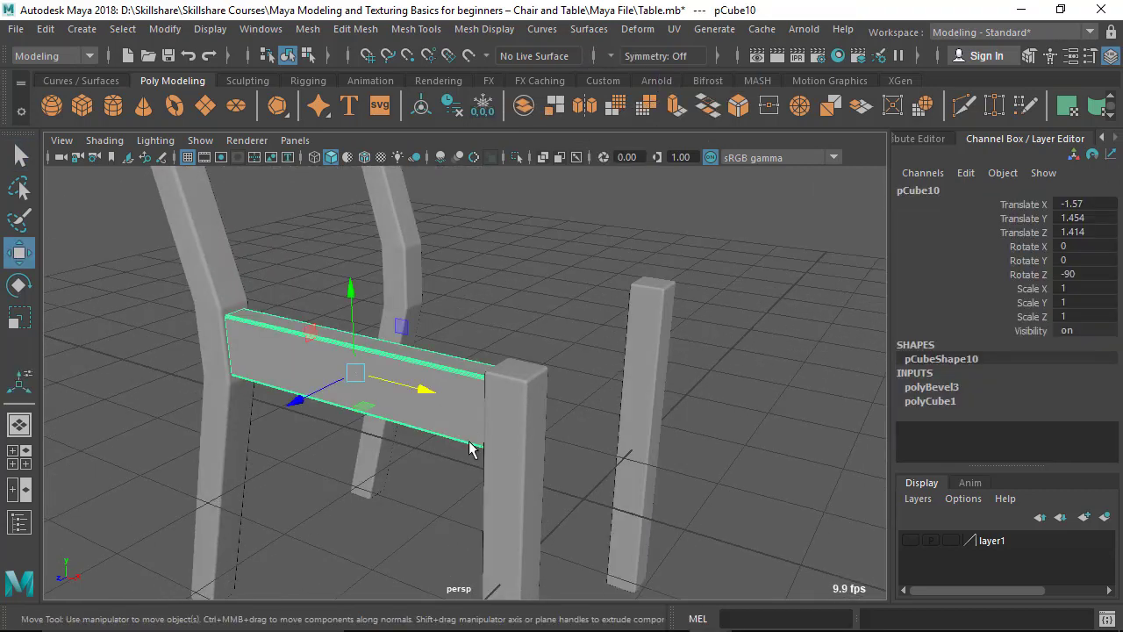
{"action": "left_click_drag", "start_coordinate": [444, 452], "coordinate": [502, 397], "text": "alt"}
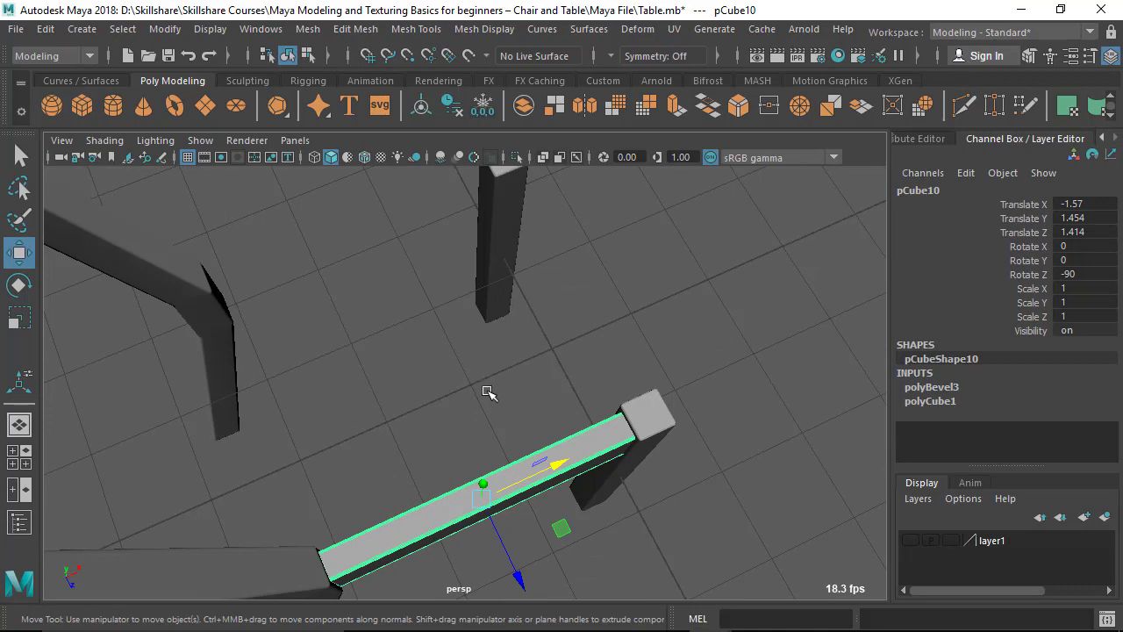
{"action": "key", "text": "space"}
{"action": "key", "text": "space"}
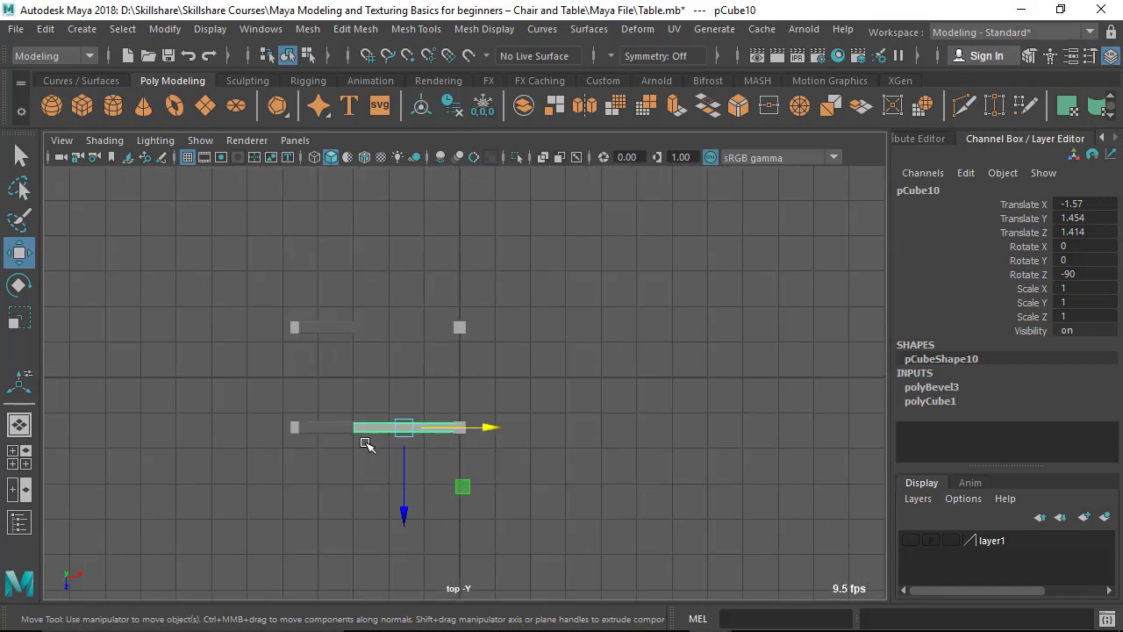
{"action": "scroll", "coordinate": [366, 443], "scroll_direction": "up", "scroll_amount": 2}
{"action": "scroll", "coordinate": [379, 390], "scroll_direction": "up", "scroll_amount": 1}
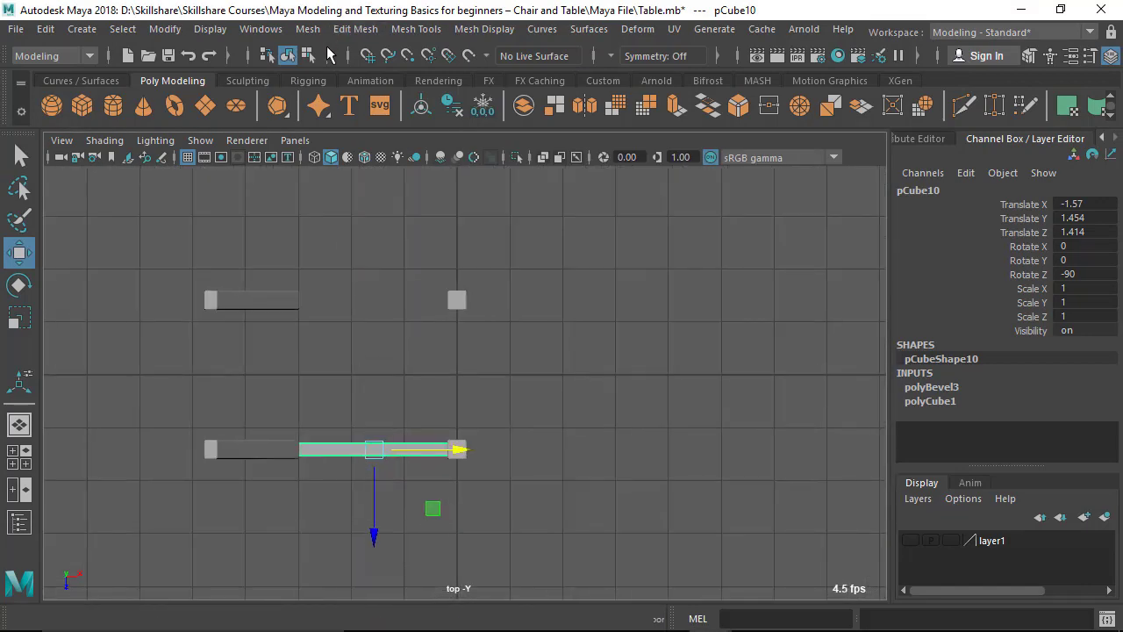
{"action": "key", "text": "d"}
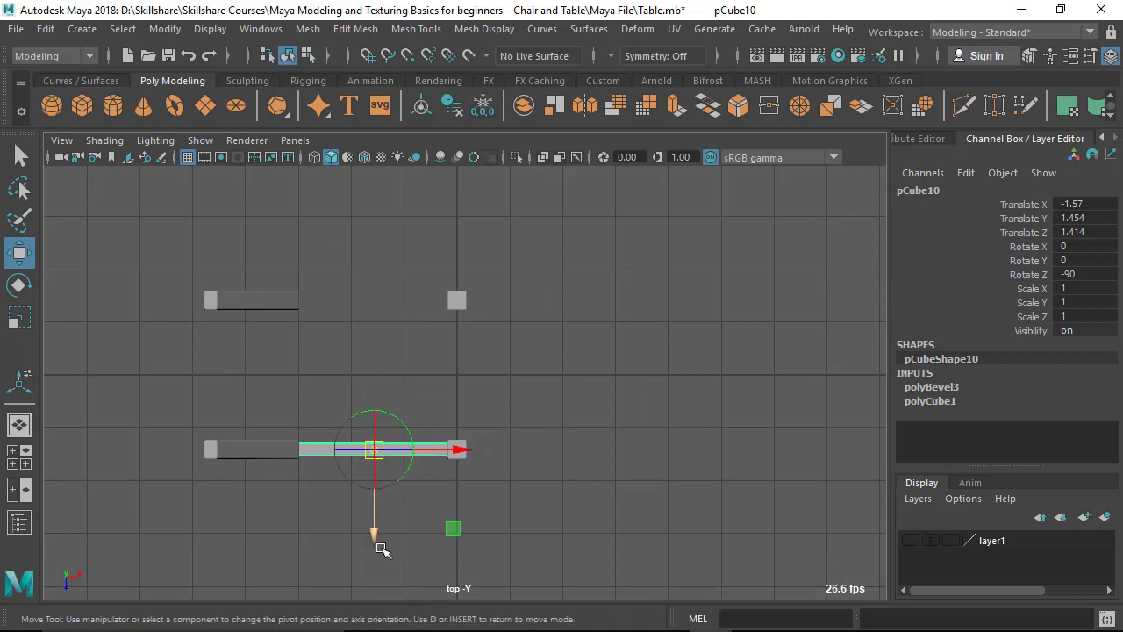
{"action": "scroll", "coordinate": [369, 481], "scroll_direction": "up", "scroll_amount": 1}
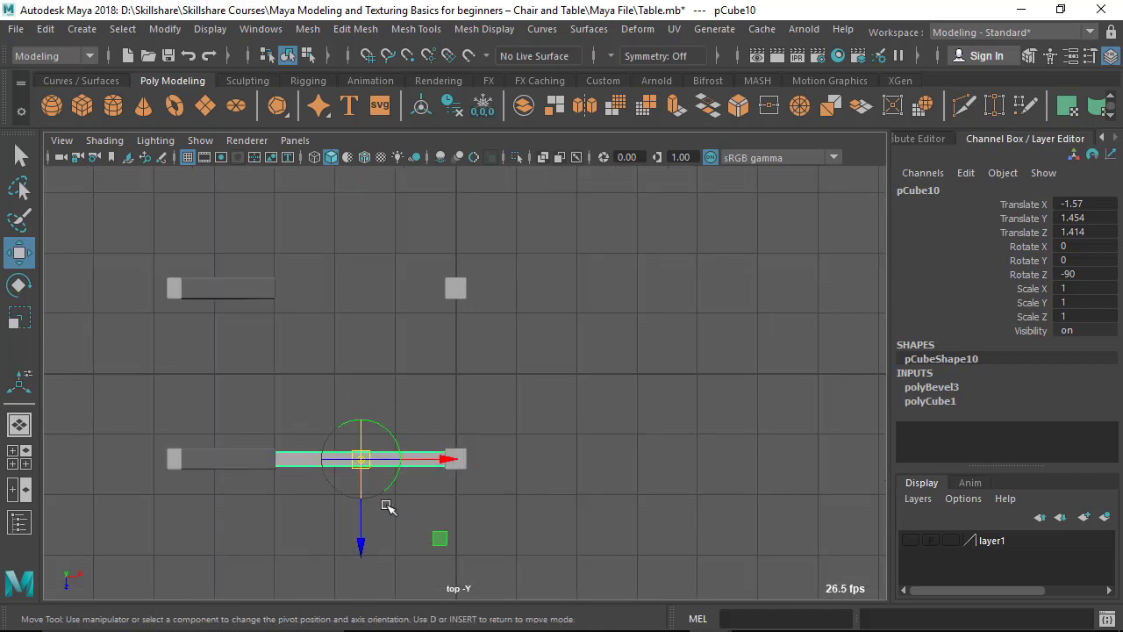
{"action": "left_click", "coordinate": [367, 56]}
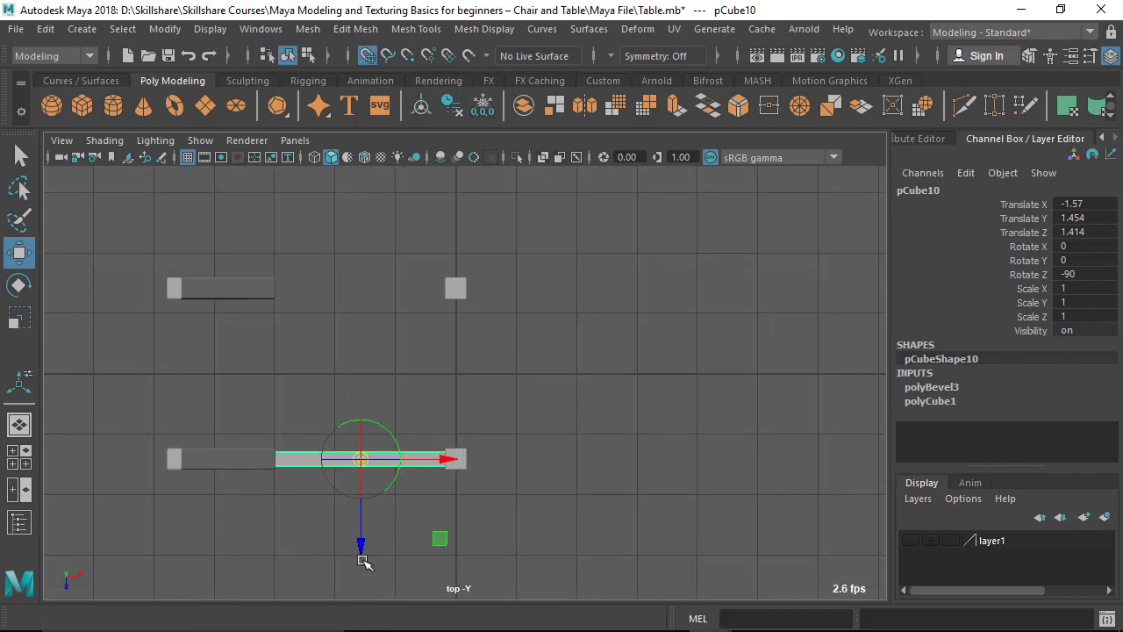
{"action": "left_click_drag", "start_coordinate": [363, 542], "coordinate": [364, 485]}
{"action": "left_click_drag", "start_coordinate": [372, 401], "coordinate": [363, 375]}
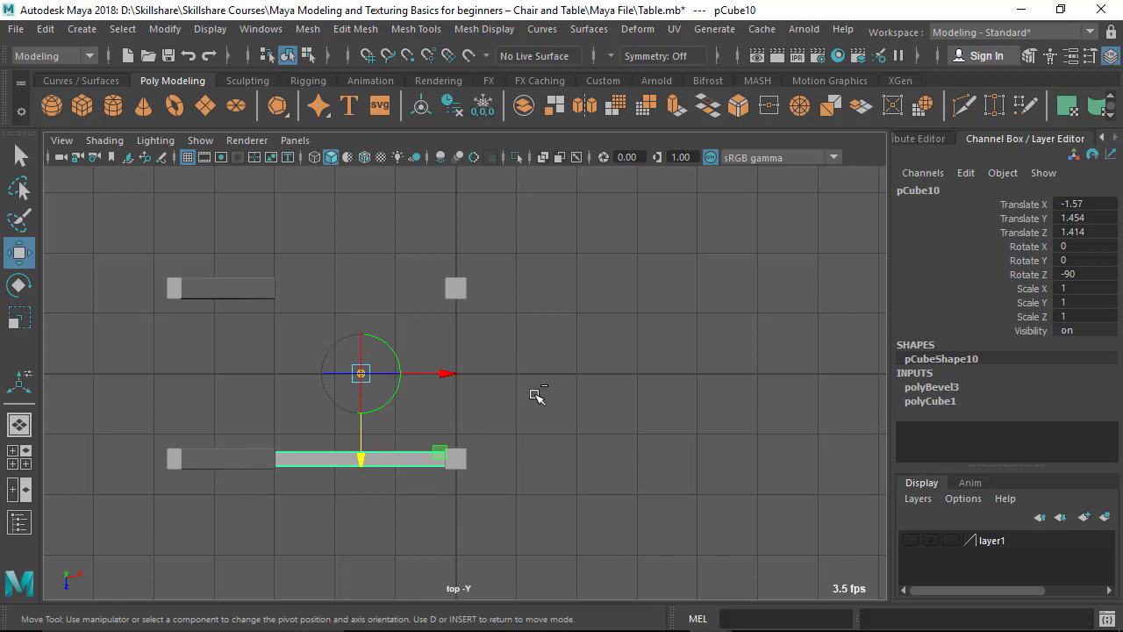
Duplicate the side rail, mirror the copy to the opposite side with a Scale Z of -1, and clear the selection.
{"action": "key", "text": "ctrl+d"}
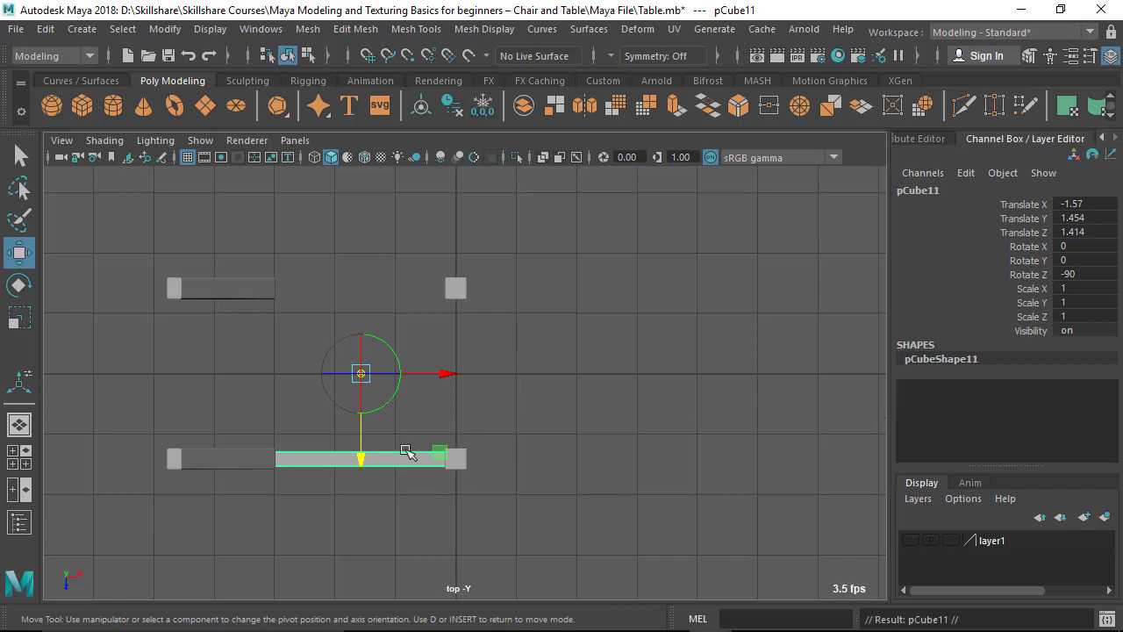
{"action": "left_click", "coordinate": [1087, 321]}
{"action": "key", "text": "Return"}
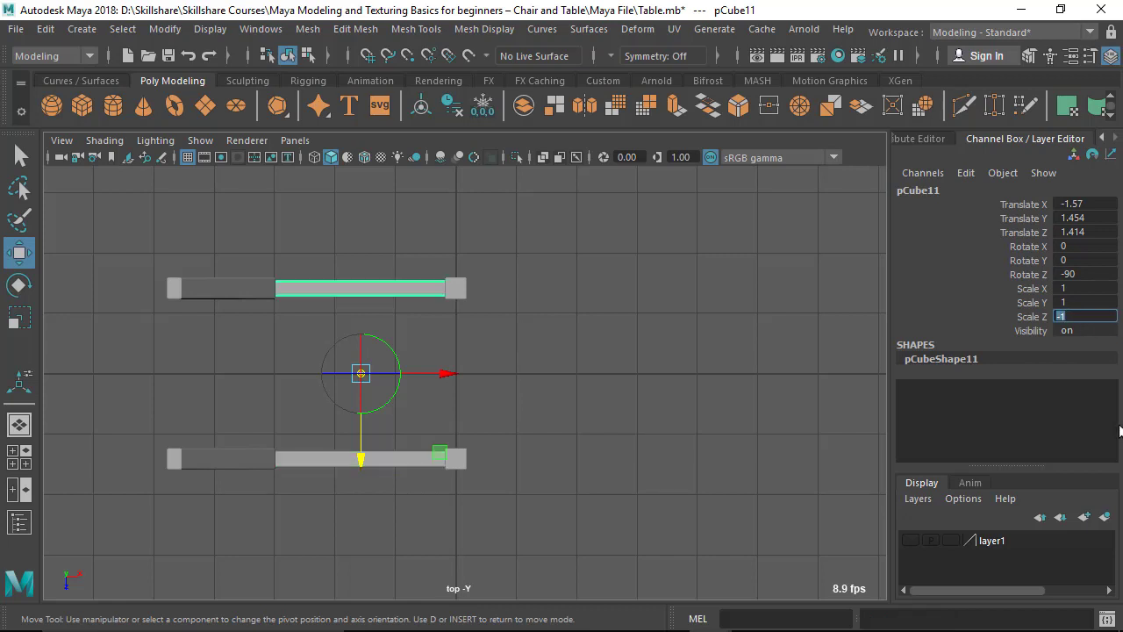
{"action": "left_click", "coordinate": [540, 433]}
In the perspective view, duplicate the original side rail and set the copy's Rotate X to -90 so it runs crosswise.
{"action": "key", "text": "space"}
{"action": "left_click_drag", "start_coordinate": [585, 466], "coordinate": [599, 262]}
{"action": "left_click_drag", "start_coordinate": [617, 439], "coordinate": [453, 465], "text": "alt"}
{"action": "left_click", "coordinate": [443, 411]}
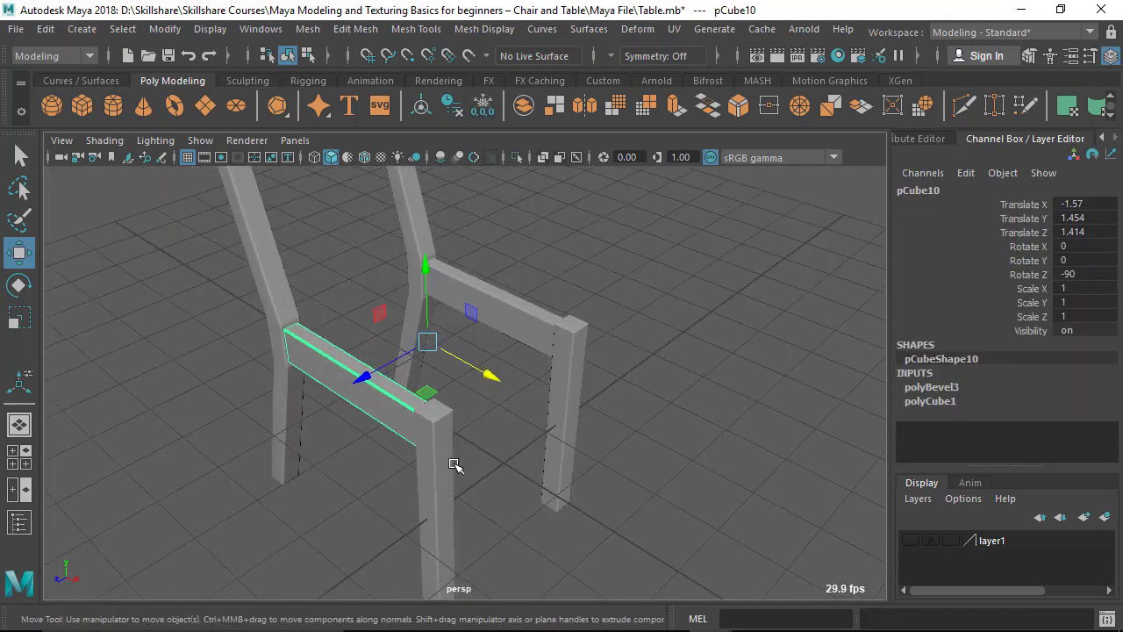
{"action": "key", "text": "ctrl+d"}
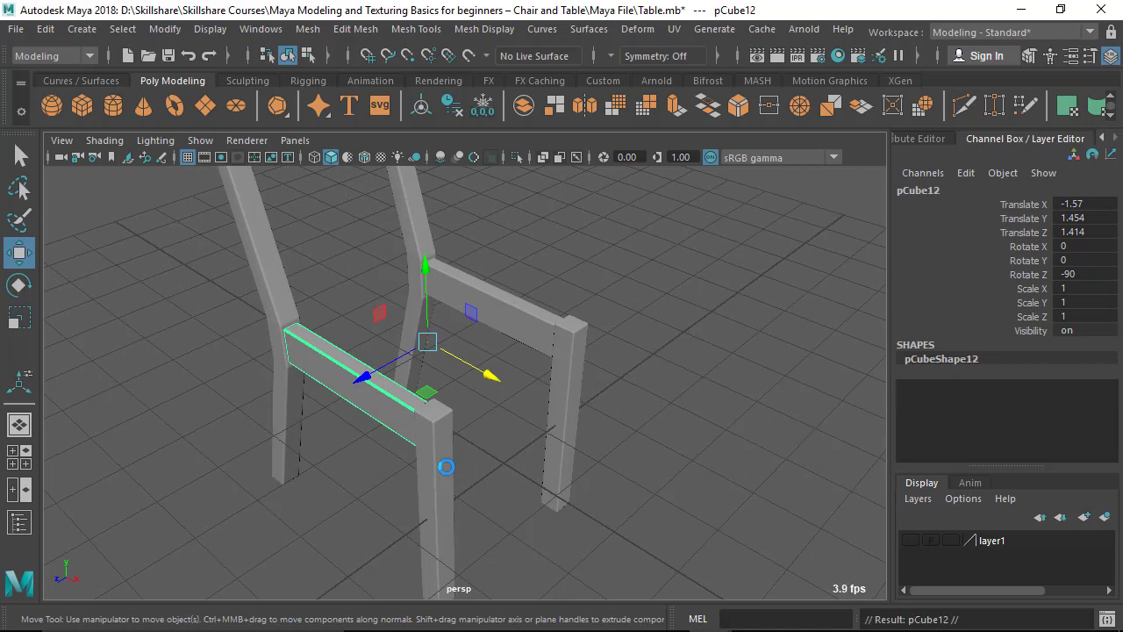
{"action": "key", "text": "e"}
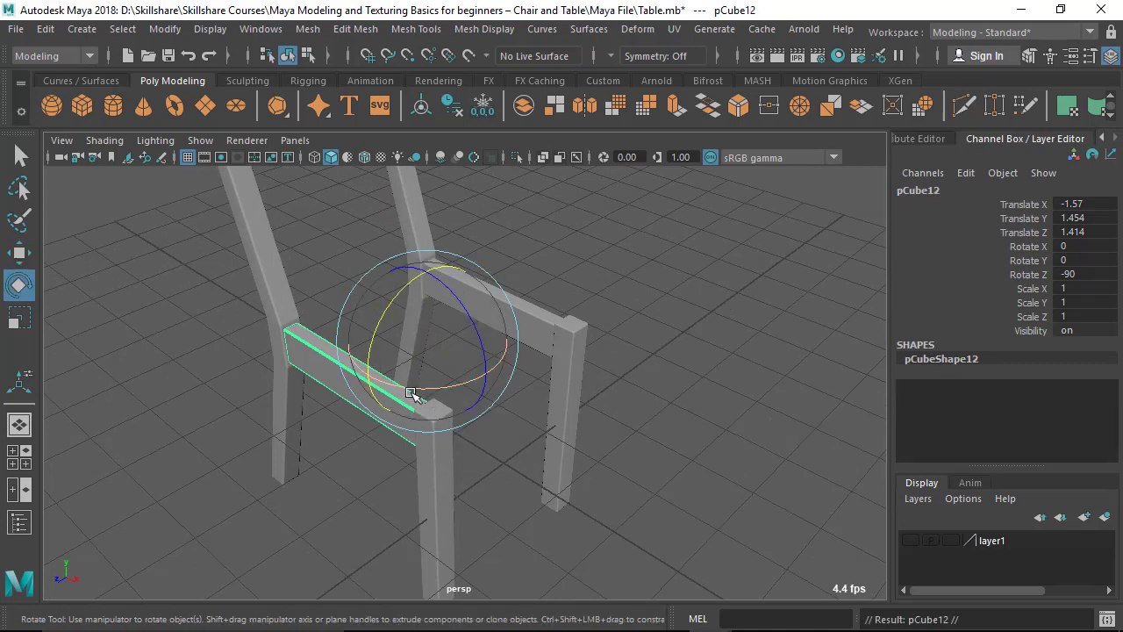
{"action": "left_click_drag", "start_coordinate": [416, 387], "coordinate": [520, 375]}
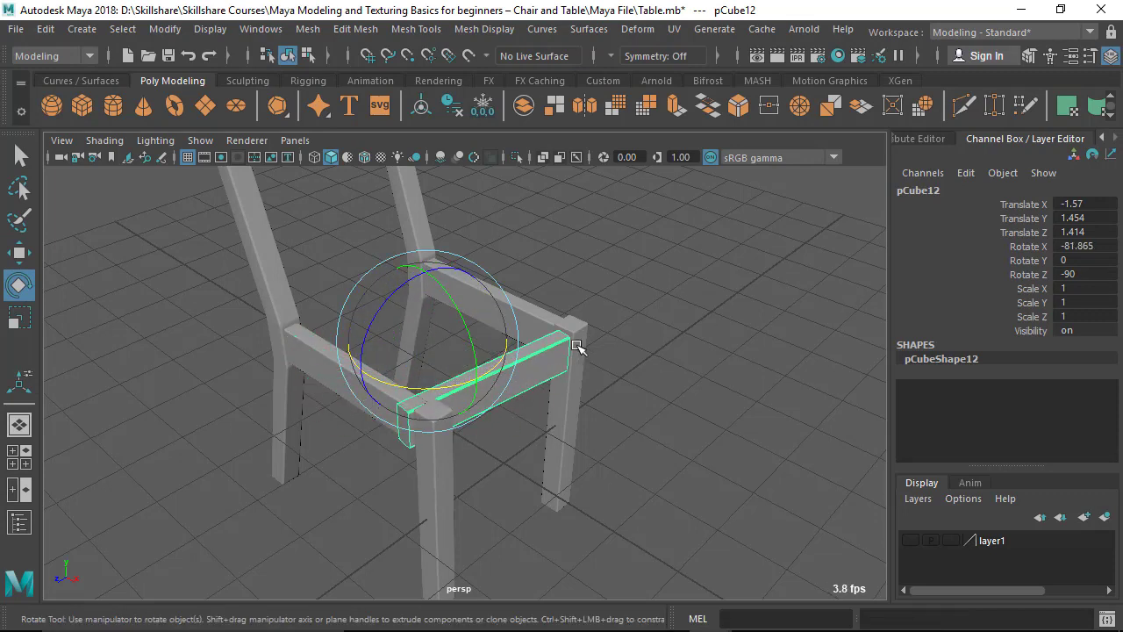
{"action": "left_click", "coordinate": [1100, 244]}
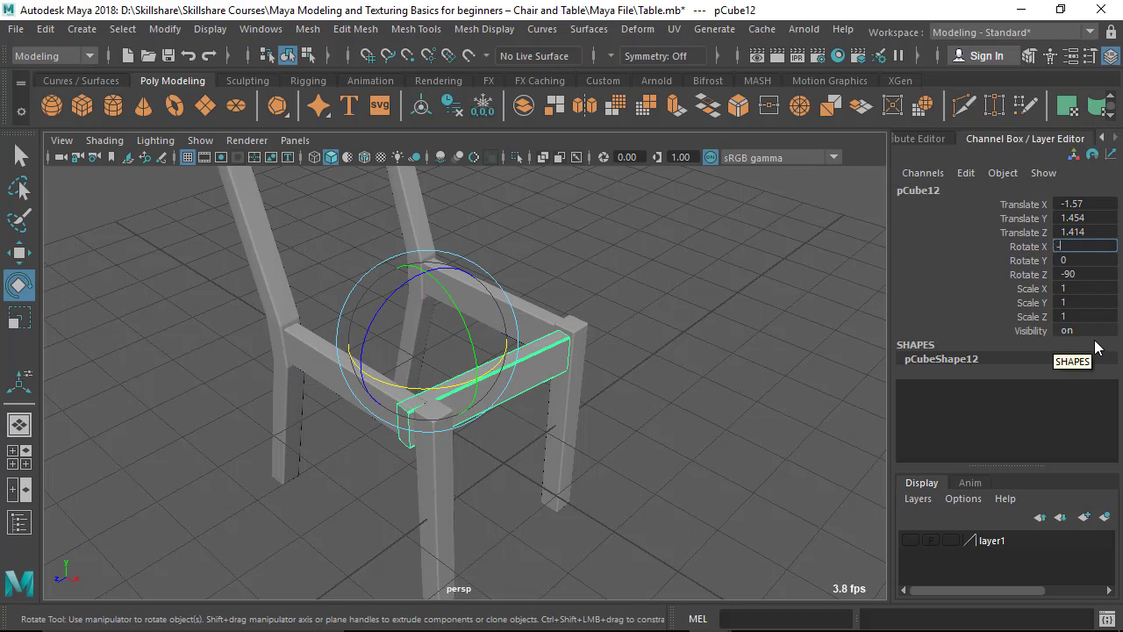
{"action": "key", "text": "Return"}
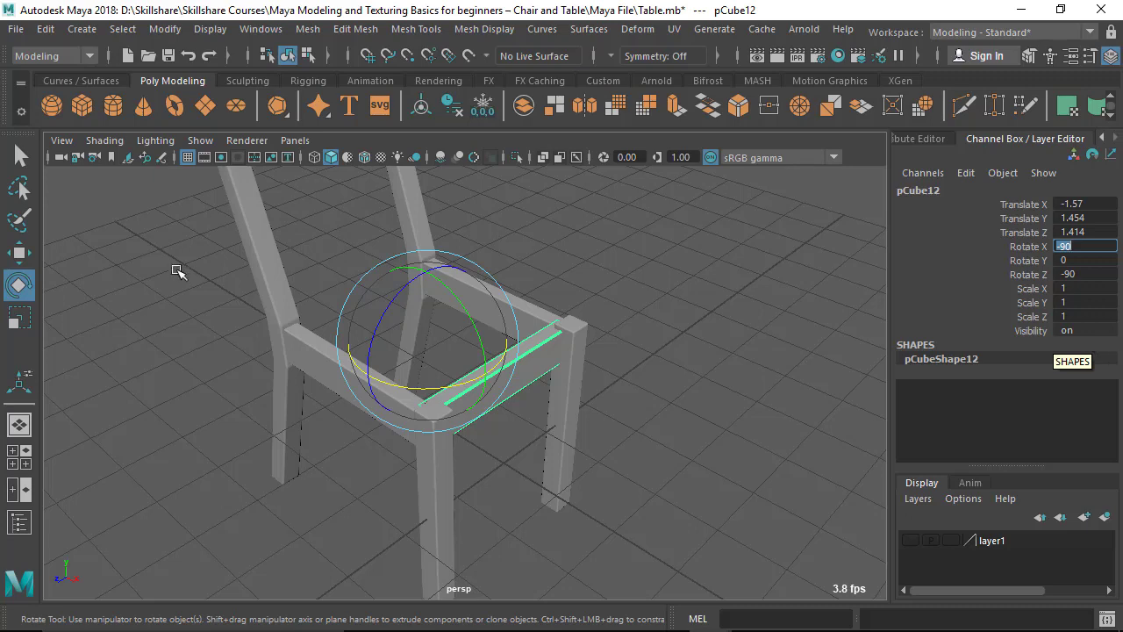
Move the crosswise rail along X to about -1.406 so it sits between the two front legs.
{"action": "left_click", "coordinate": [754, 427]}
{"action": "left_click_drag", "start_coordinate": [626, 407], "coordinate": [469, 431], "text": "alt"}
{"action": "left_click", "coordinate": [457, 362]}
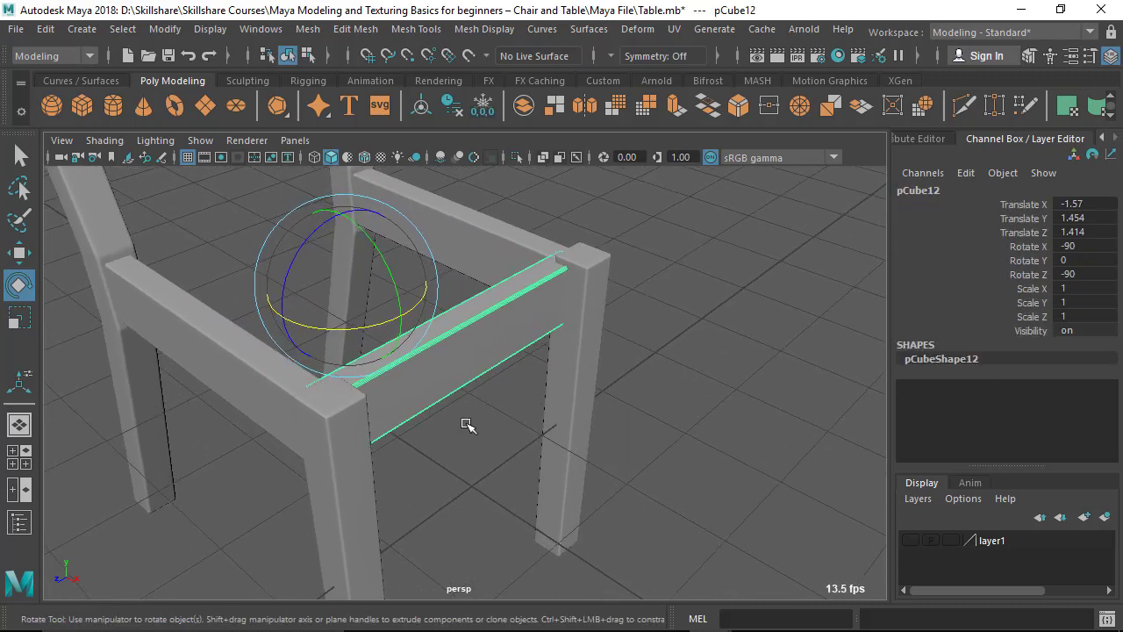
{"action": "key", "text": "w"}
{"action": "left_click_drag", "start_coordinate": [413, 321], "coordinate": [424, 329]}
{"action": "left_click_drag", "start_coordinate": [591, 421], "coordinate": [517, 376], "text": "alt"}
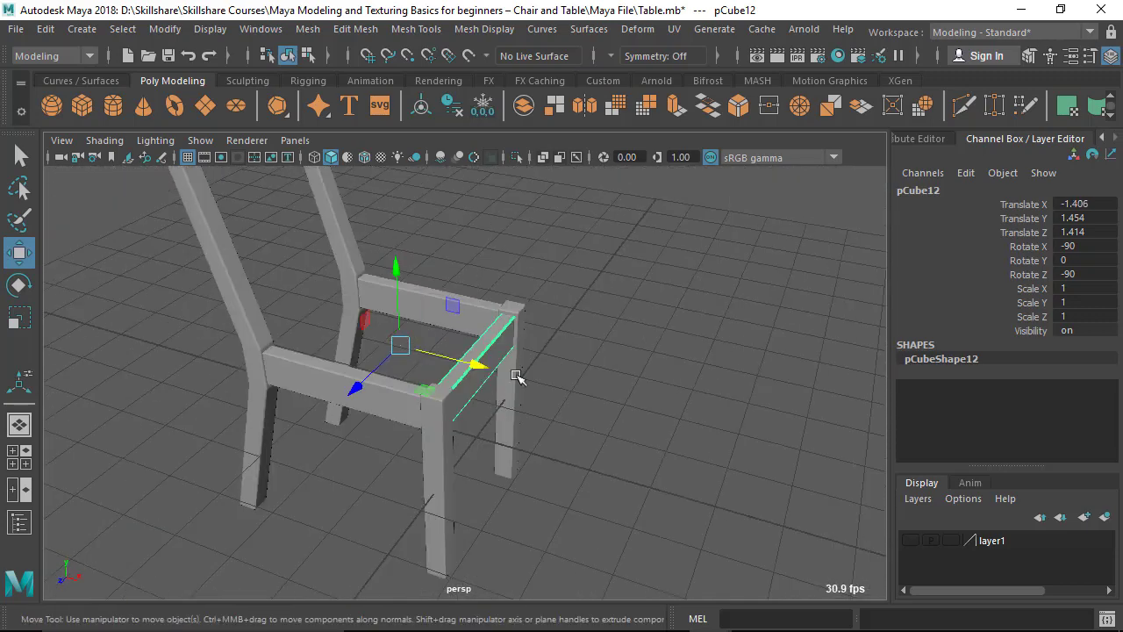
In the top view, duplicate the front rail and move the copy back along X to about -4.248.
{"action": "key", "text": "space"}
{"action": "key", "text": "space"}
{"action": "key", "text": "space"}
{"action": "left_click_drag", "start_coordinate": [368, 292], "coordinate": [270, 292]}
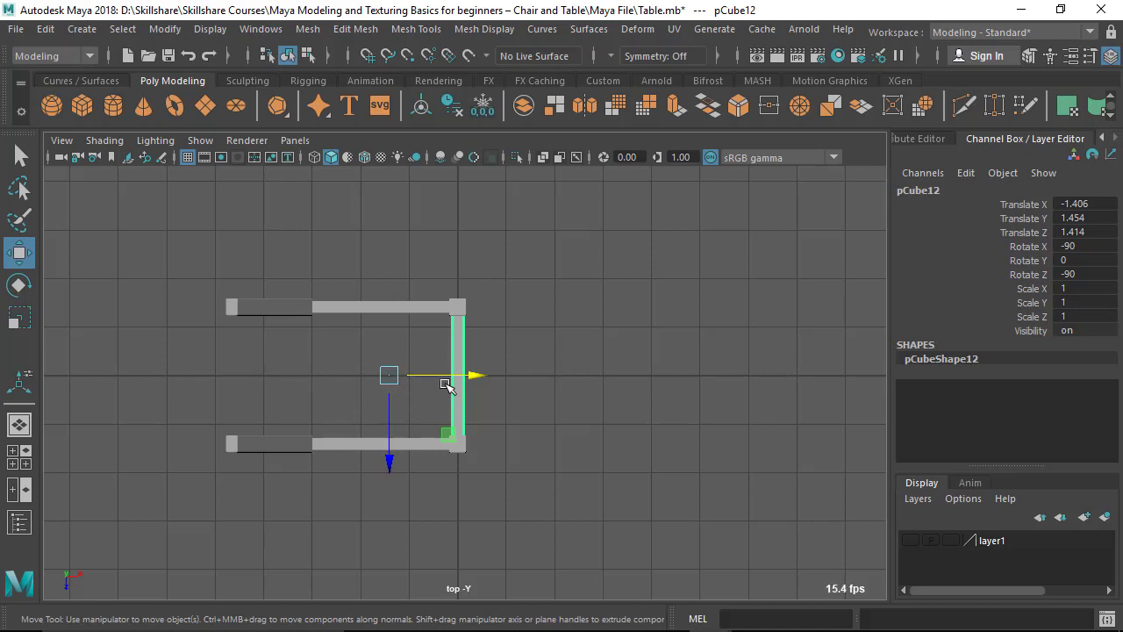
{"action": "key", "text": "ctrl+d"}
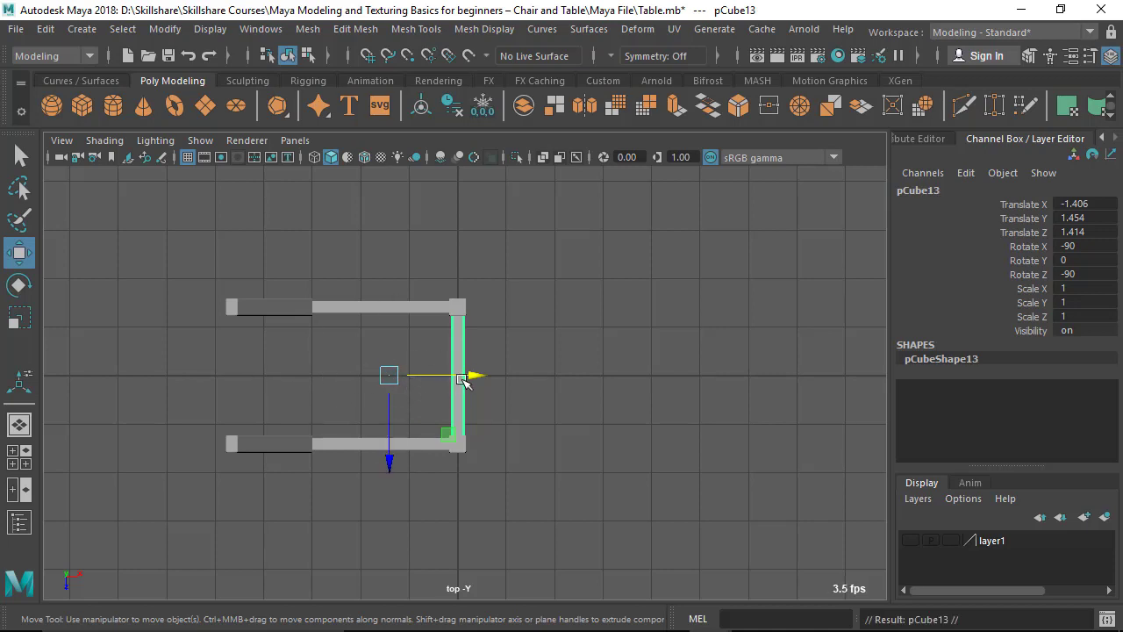
{"action": "left_click_drag", "start_coordinate": [469, 376], "coordinate": [335, 398]}
{"action": "key", "text": "space"}
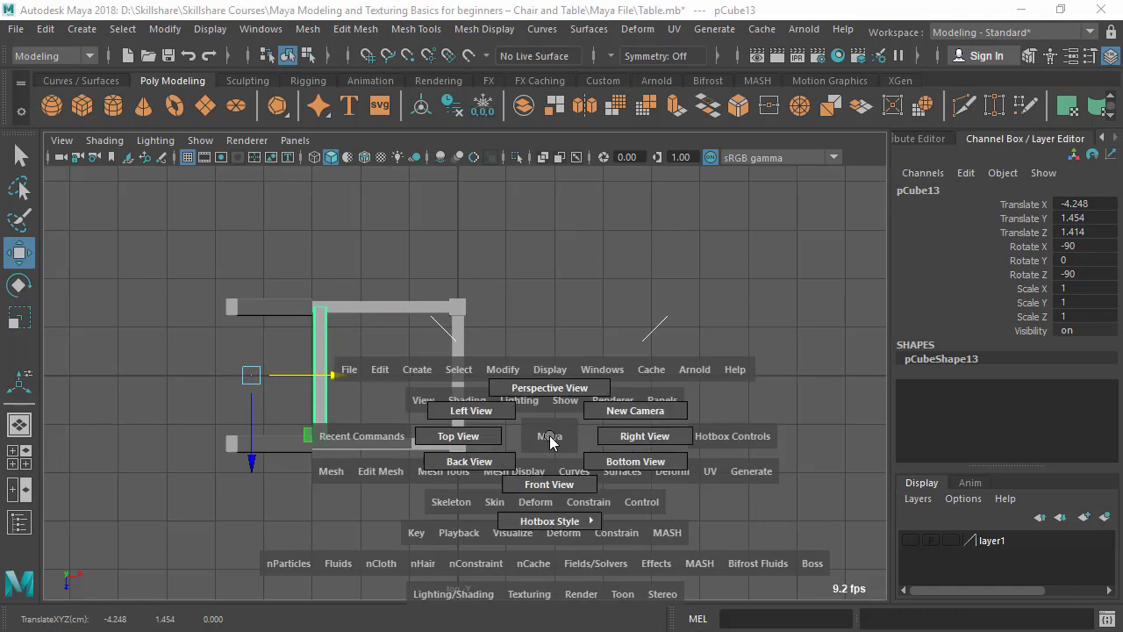
Compare the seat frame with the reference photo, shift the back rail to about Translate X -4.577 between the back legs, and clear the selection.
{"action": "key", "text": "space"}
{"action": "key", "text": "space"}
{"action": "left_click_drag", "start_coordinate": [504, 382], "coordinate": [484, 444], "text": "alt"}
{"action": "scroll", "coordinate": [484, 444], "scroll_direction": "up", "scroll_amount": 5}
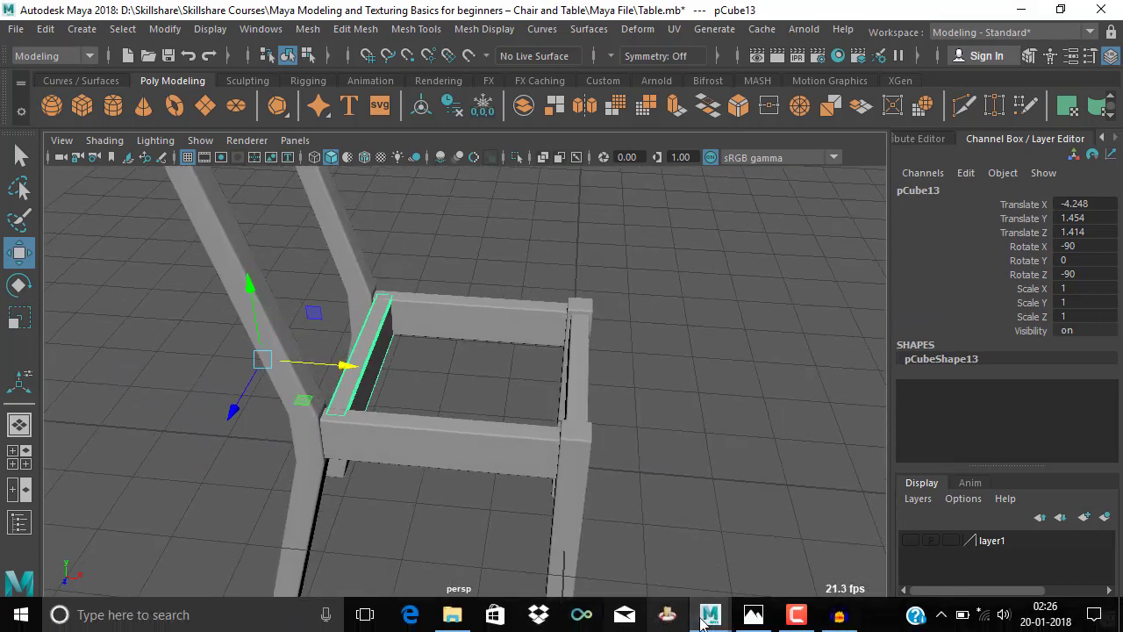
{"action": "left_click", "coordinate": [753, 614]}
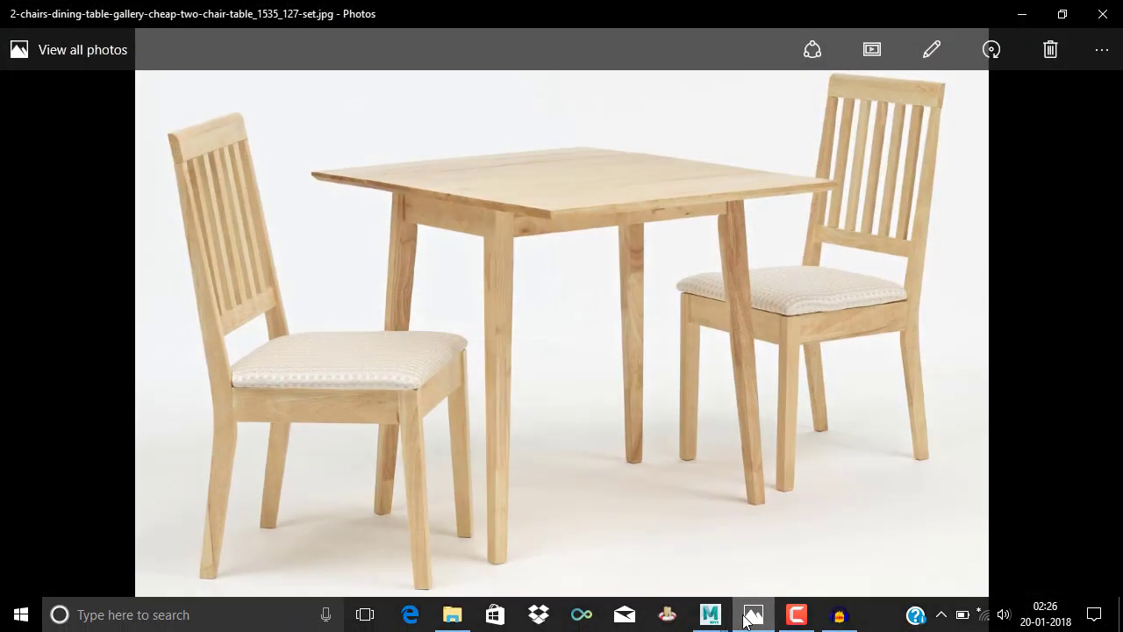
{"action": "left_click", "coordinate": [753, 614]}
{"action": "left_click_drag", "start_coordinate": [326, 369], "coordinate": [319, 410], "text": "alt"}
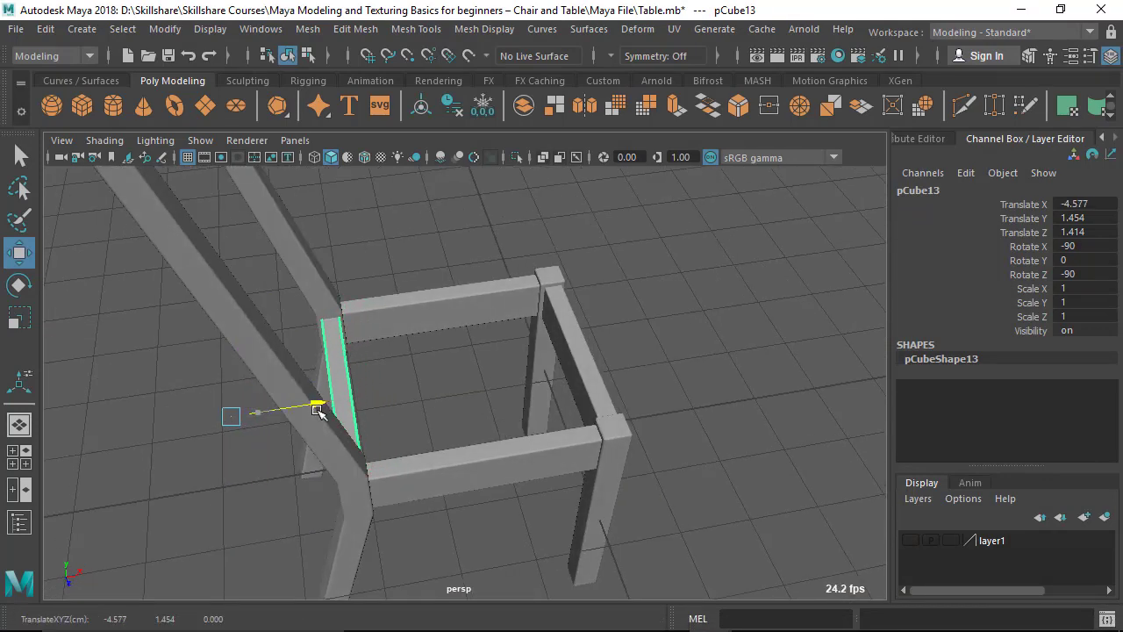
{"action": "left_click", "coordinate": [514, 201]}
{"action": "left_click_drag", "start_coordinate": [514, 201], "coordinate": [333, 361], "text": "alt"}
{"action": "scroll", "coordinate": [354, 351], "scroll_direction": "up", "scroll_amount": 4}
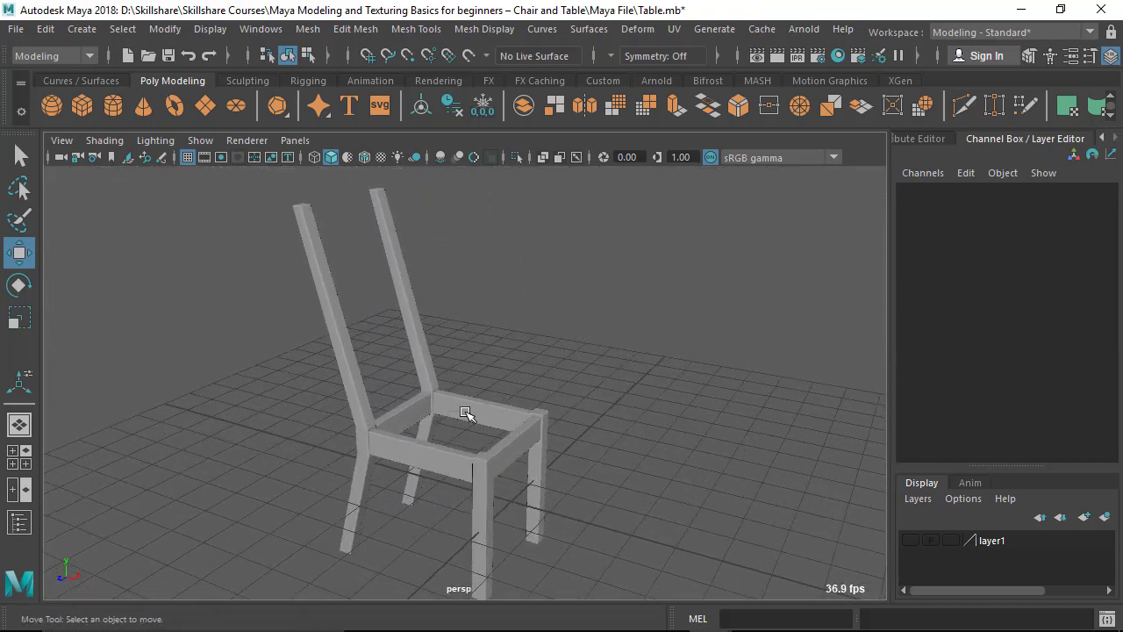